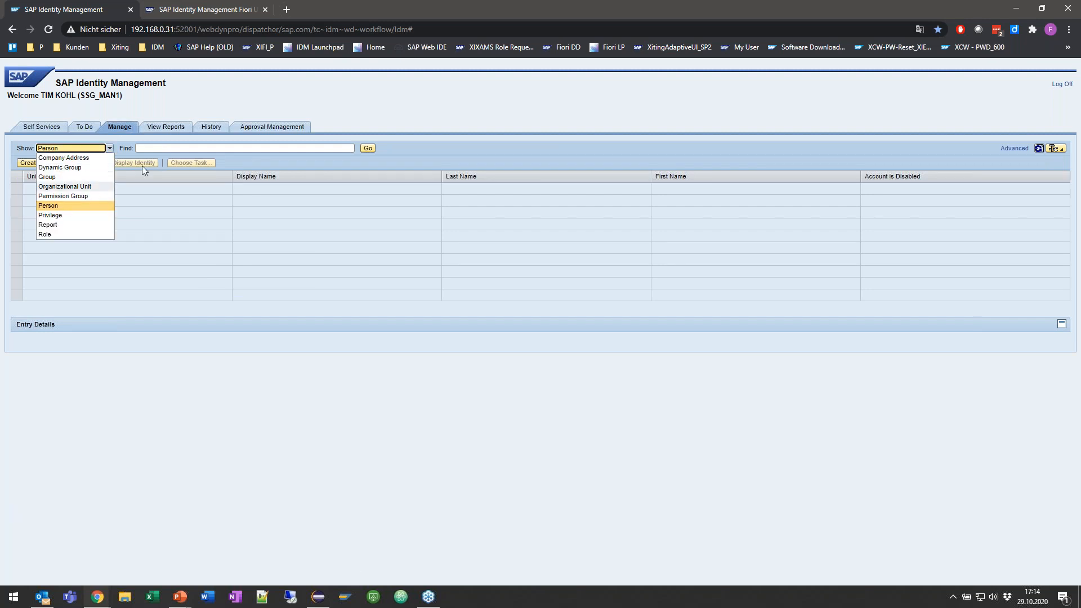
Step: Search the Person entries by the person's last name and open the matching identity's details
click(164, 147)
text(honervogt)
key(Return)
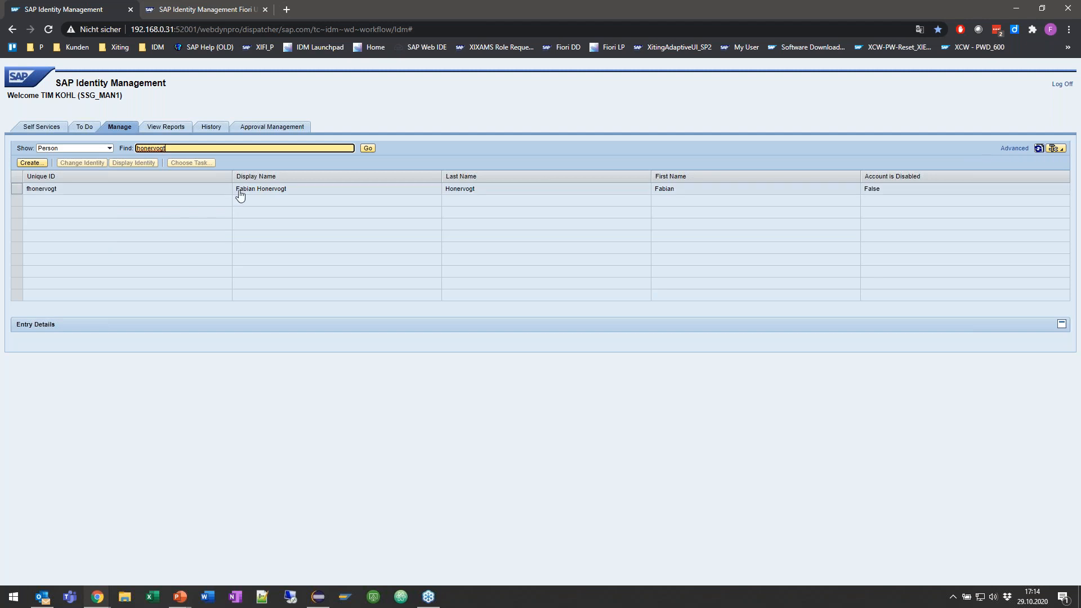
click(298, 191)
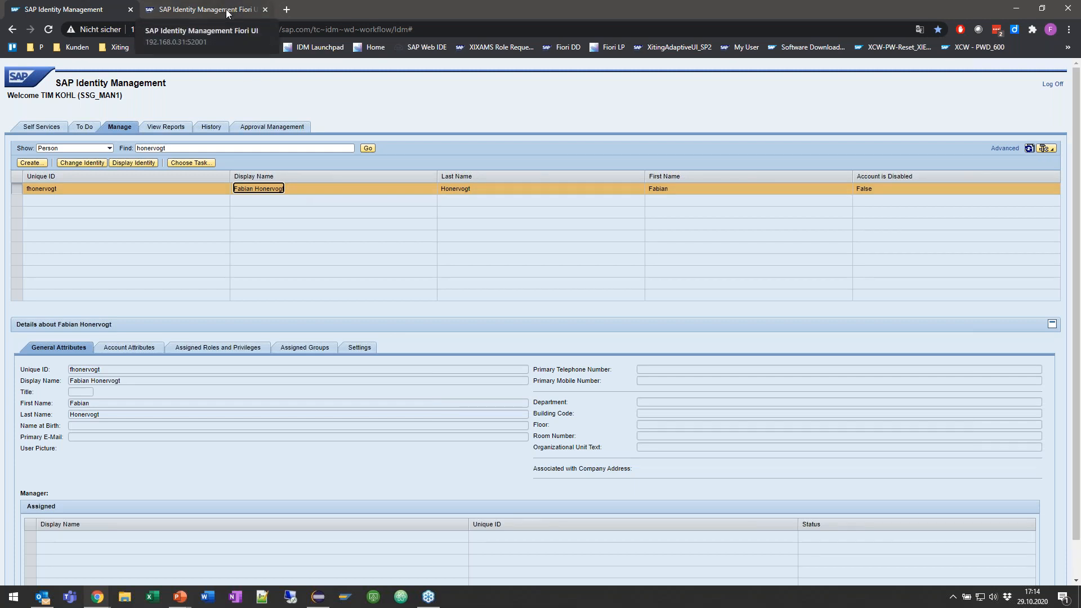
Step: Switch to the Xiting Adaptive UI and look through its Self Services and To Do areas
click(225, 9)
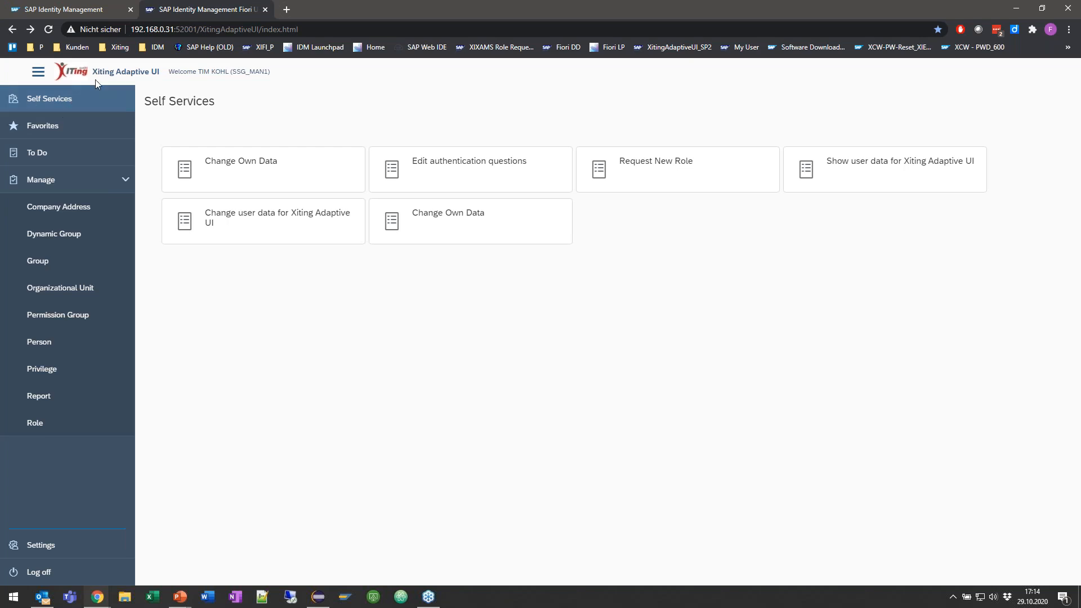
click(81, 103)
click(98, 129)
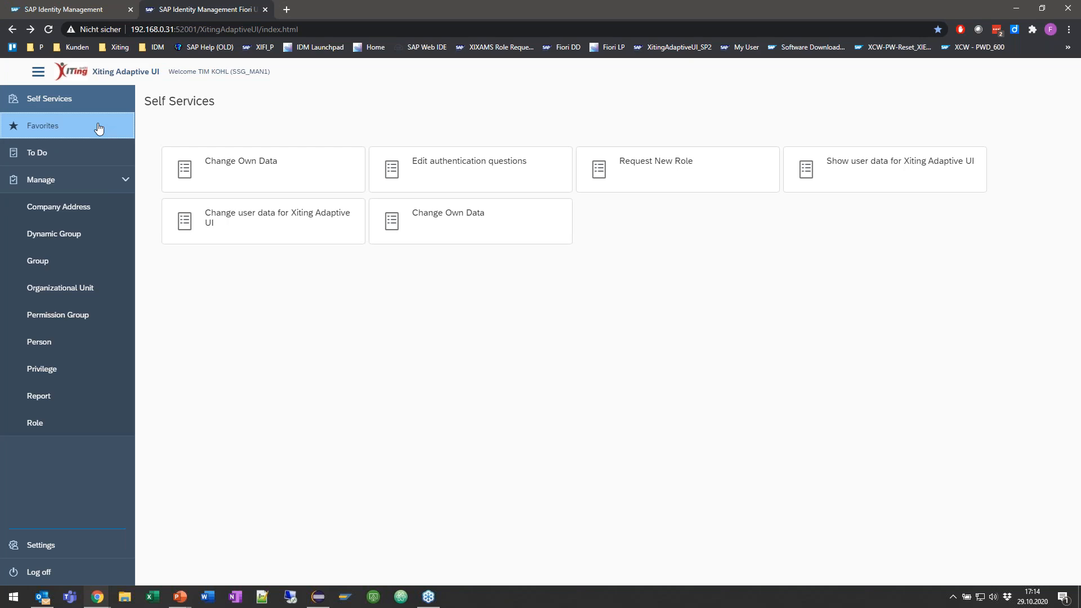
click(86, 156)
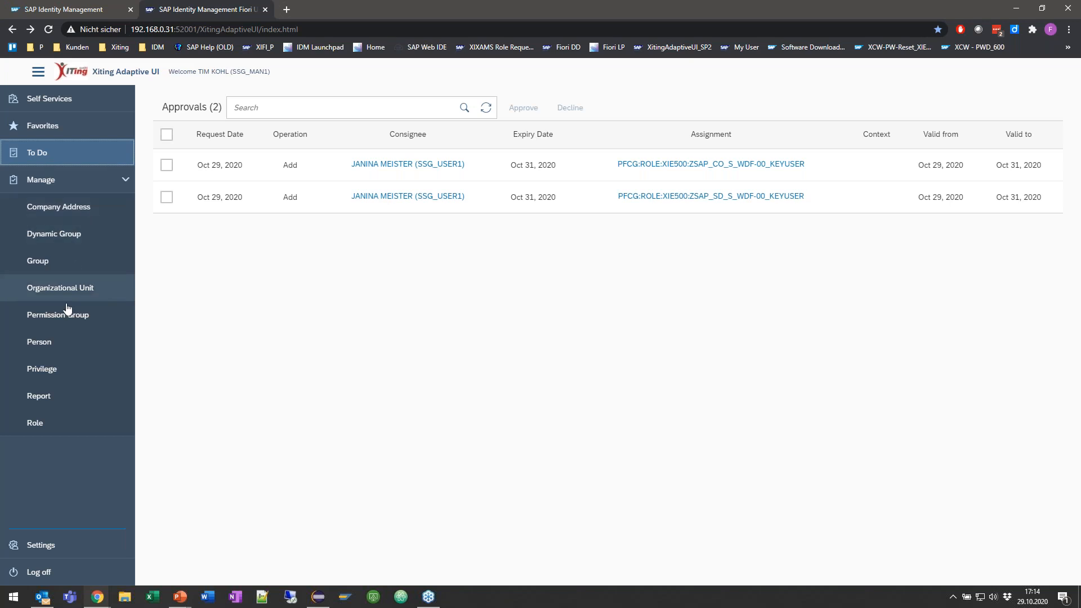
Step: Search the Adaptive UI's Person entries by the same last name
click(49, 345)
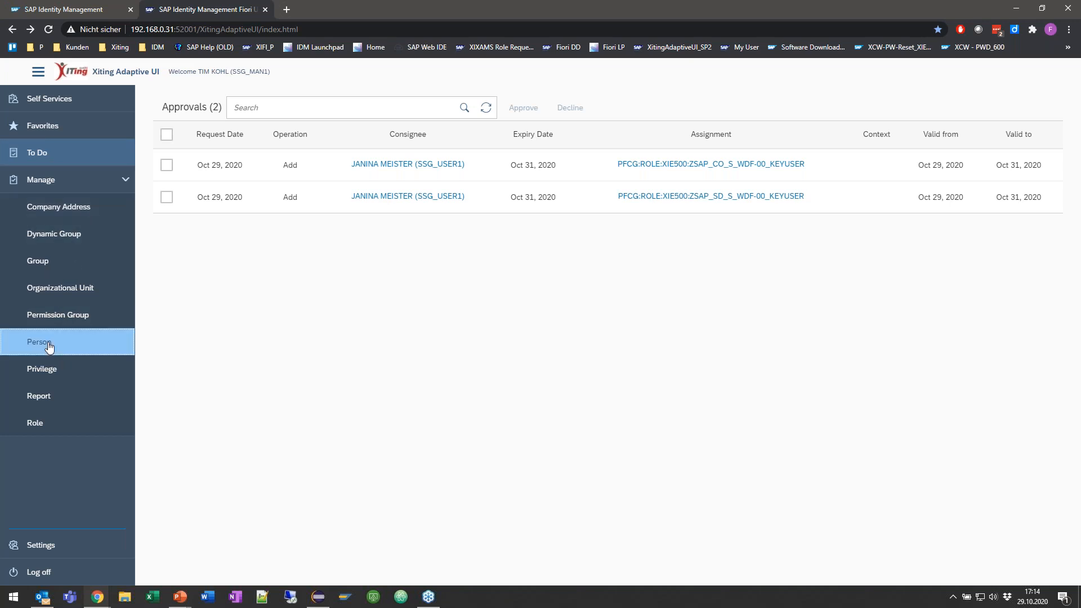
click(275, 185)
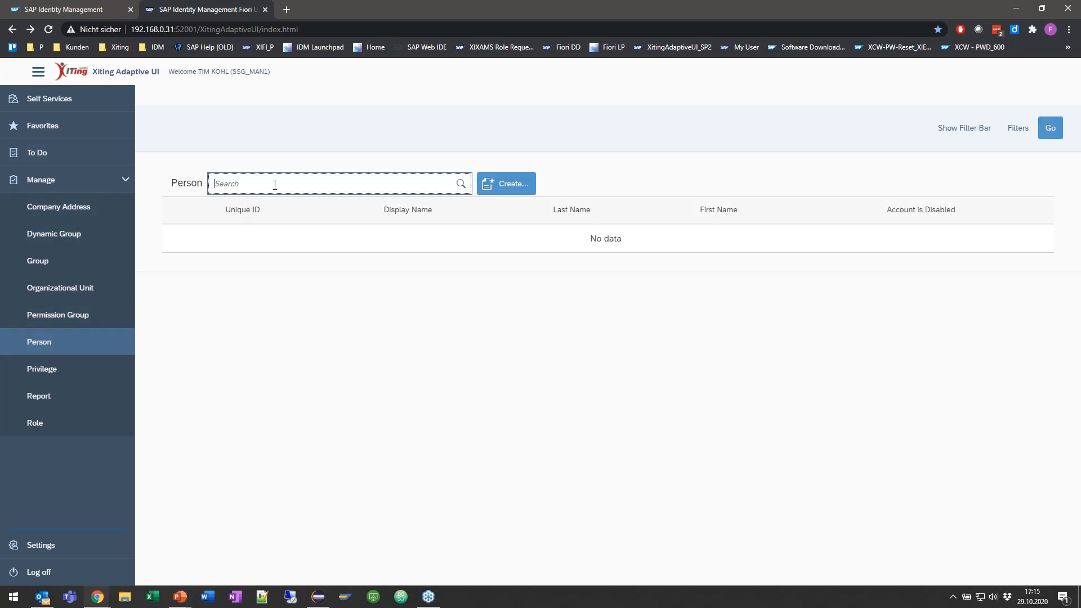
text(honervogt)
key(Return)
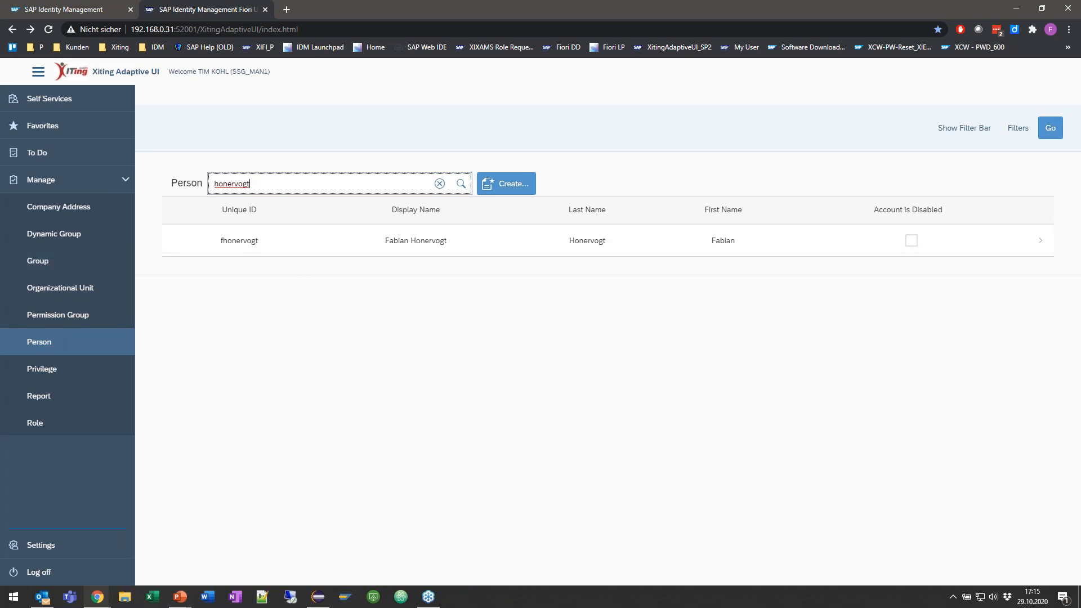
Step: Open the found person, review the available tasks and start the favorite Change Identity task
click(500, 242)
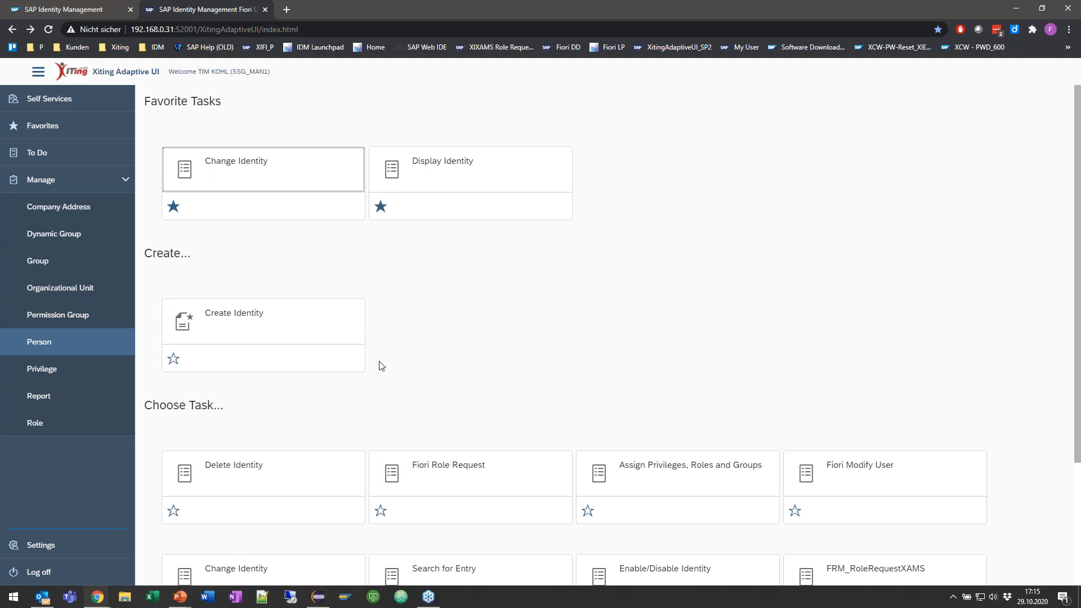
scroll(378, 365, down, 3)
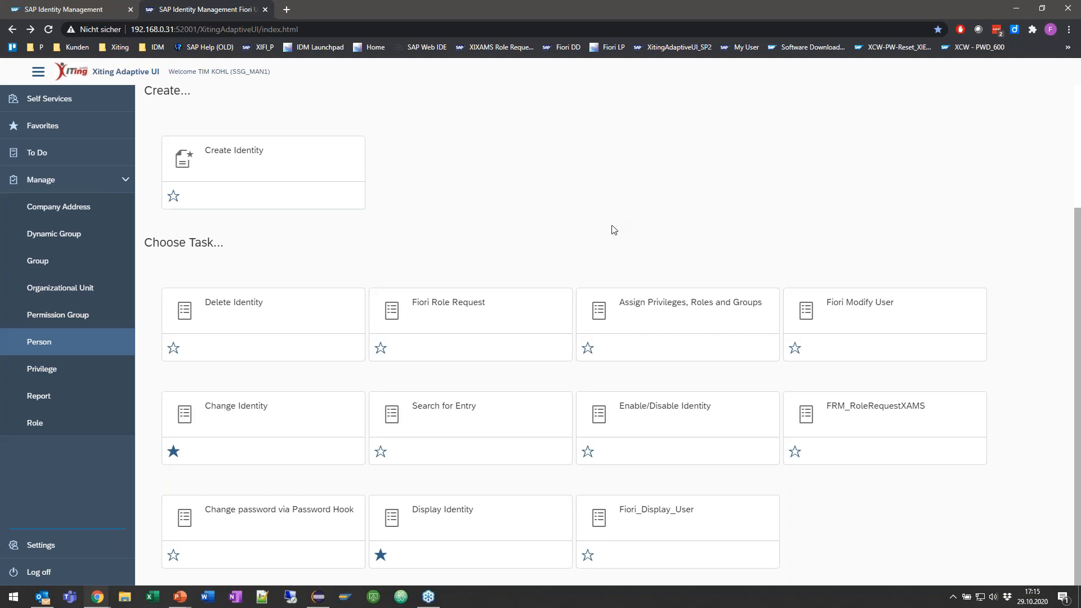
scroll(588, 237, up, 3)
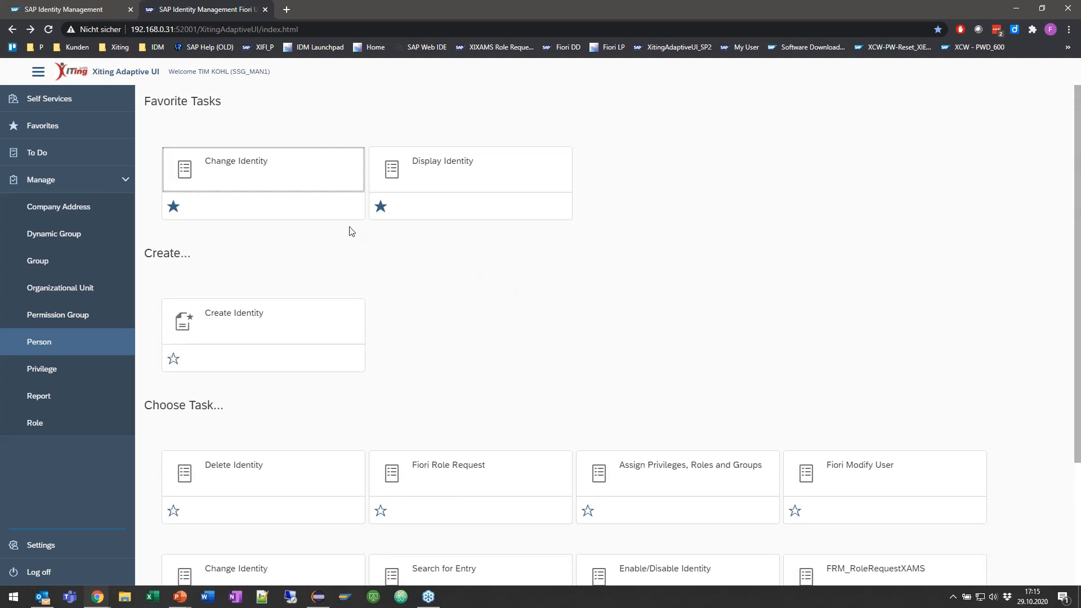
click(250, 165)
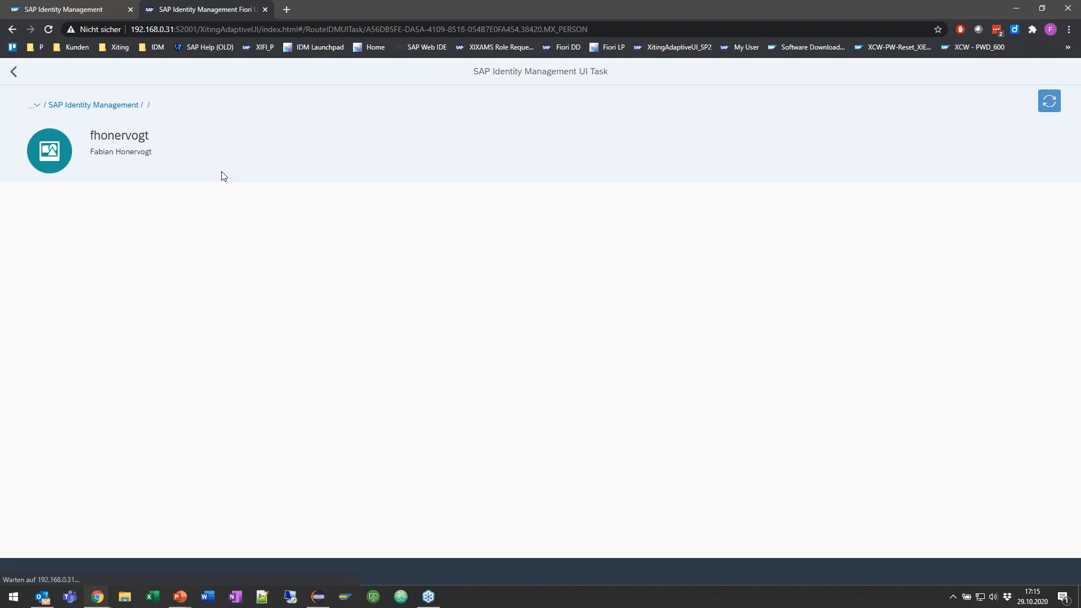
key(ctrl+a)
click(258, 132)
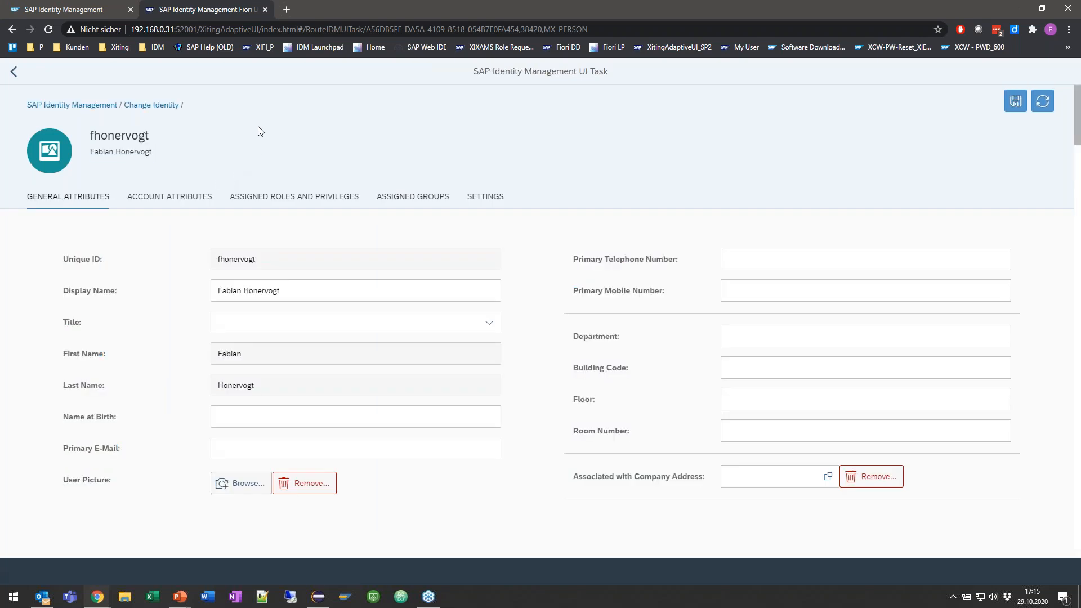
Step: Open Change Identity for the same person in the classic SAP Identity Management UI and compare its form with the Adaptive UI
click(89, 11)
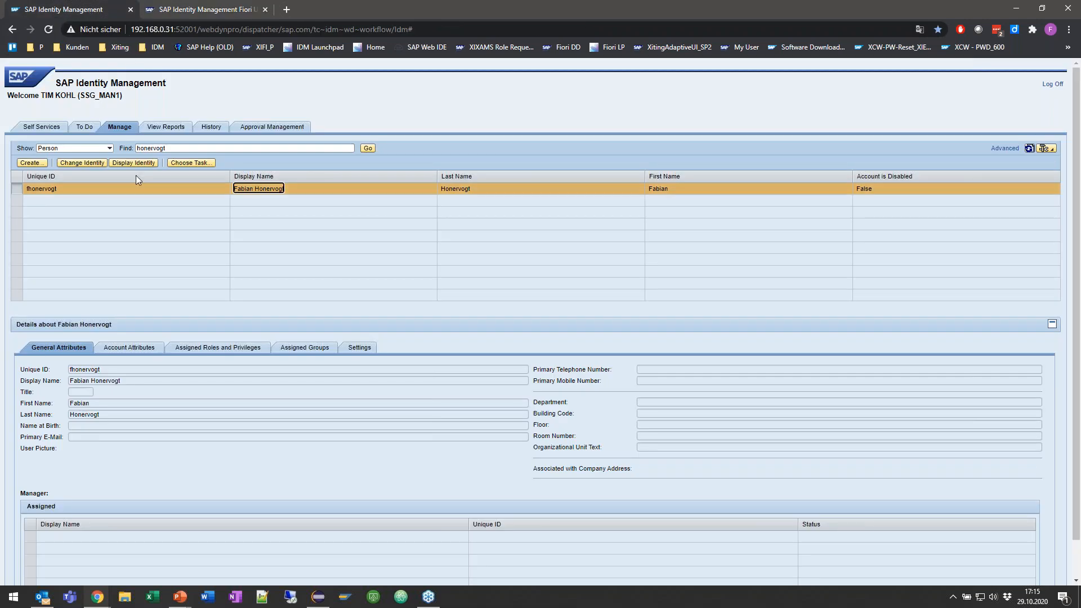
click(82, 163)
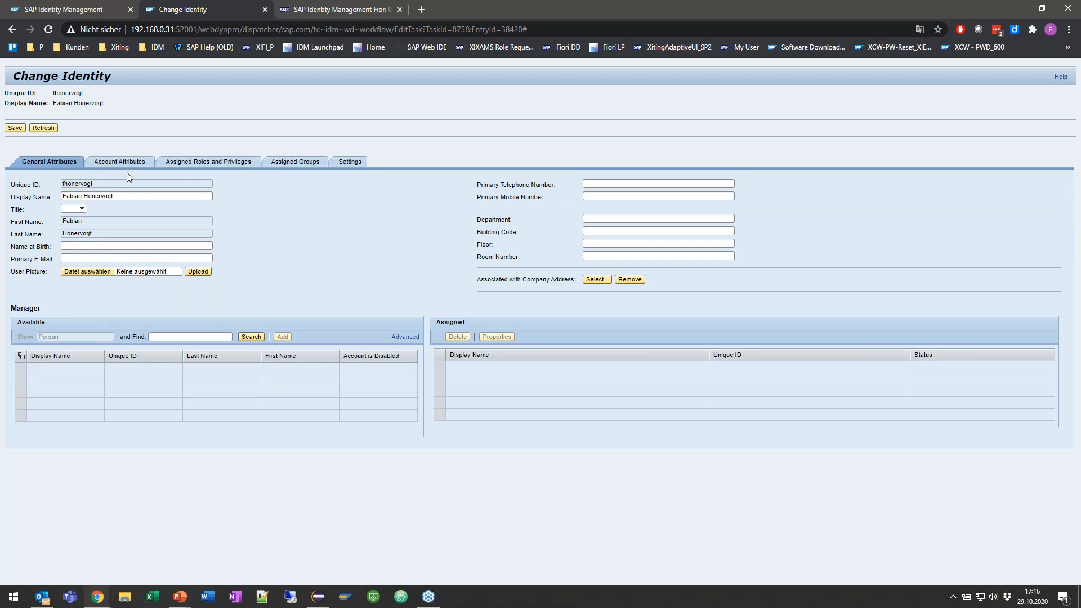
key(ctrl+Tab)
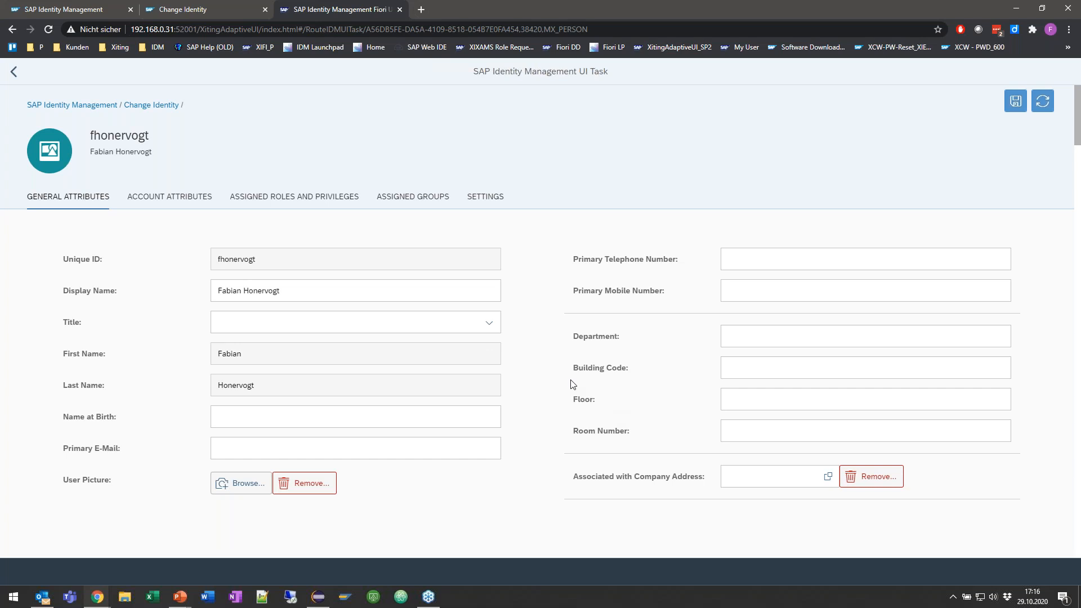
click(231, 5)
click(296, 11)
click(171, 399)
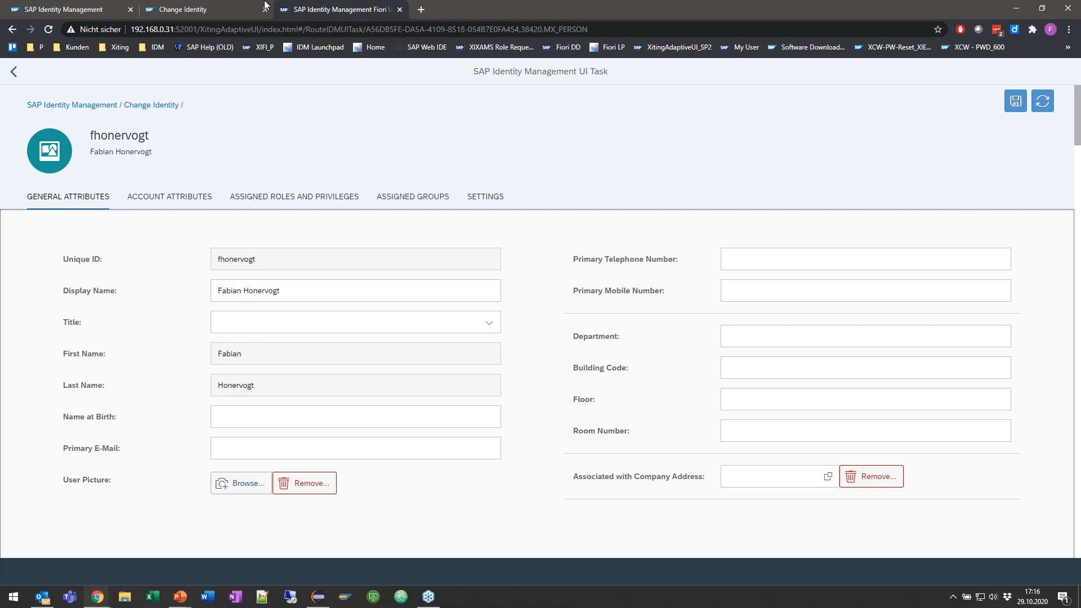
Step: Inspect the User Type options in the Settings section of the classic Change Identity form
click(237, 8)
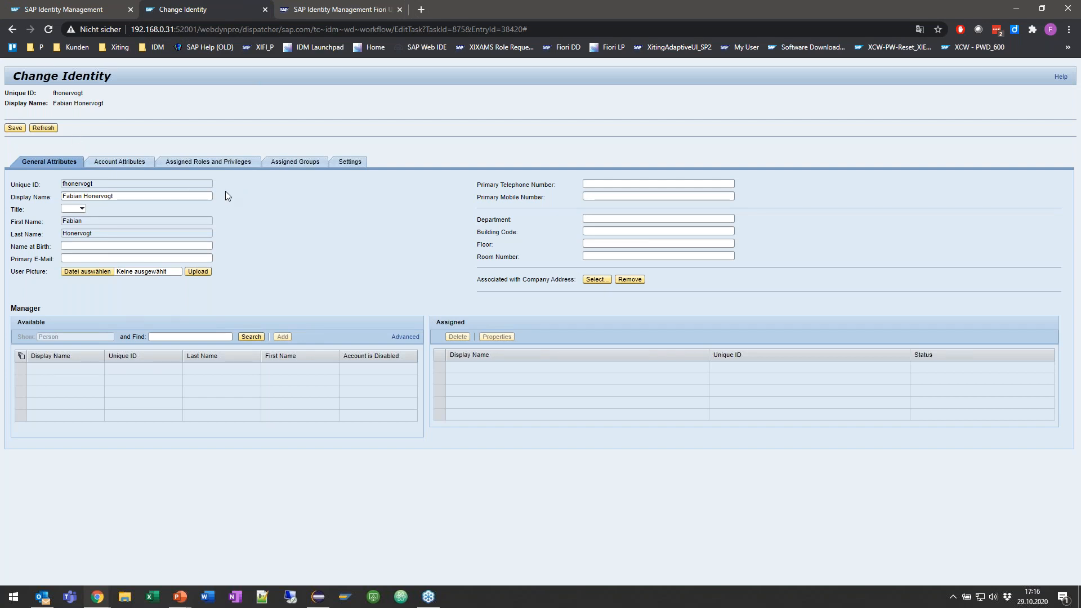
click(350, 162)
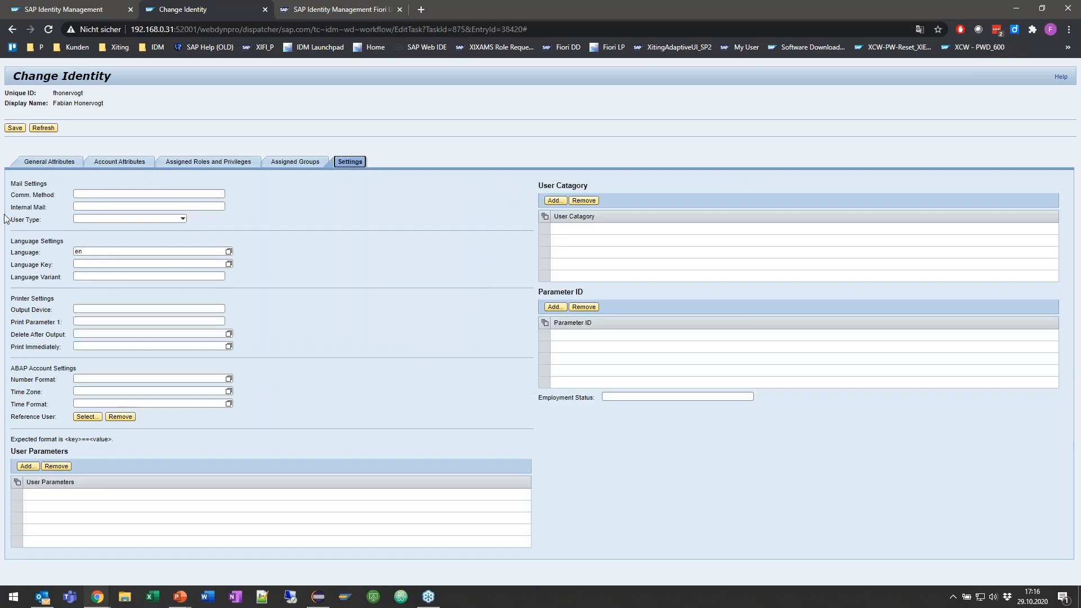
click(182, 218)
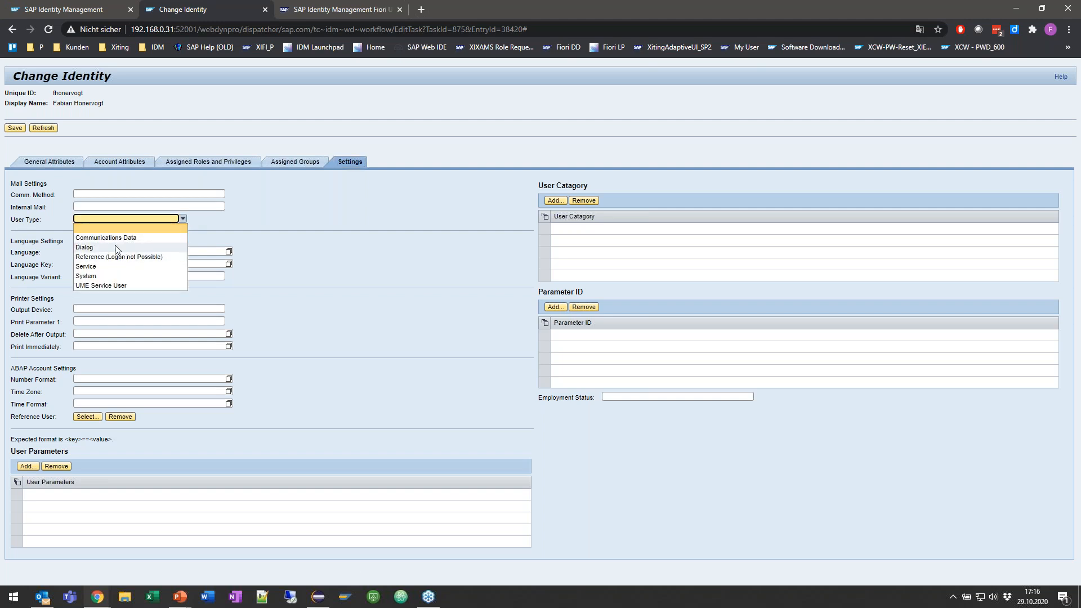
click(207, 221)
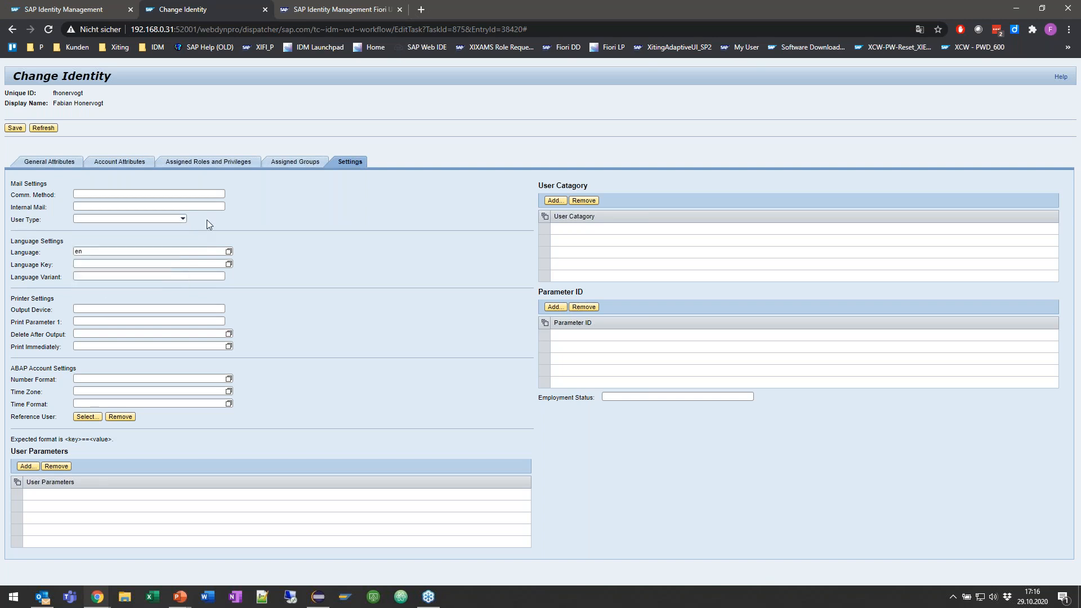
Step: Switch to Eclipse and open the MX_USERTYPE attribute from the XIMS attribute list
click(319, 596)
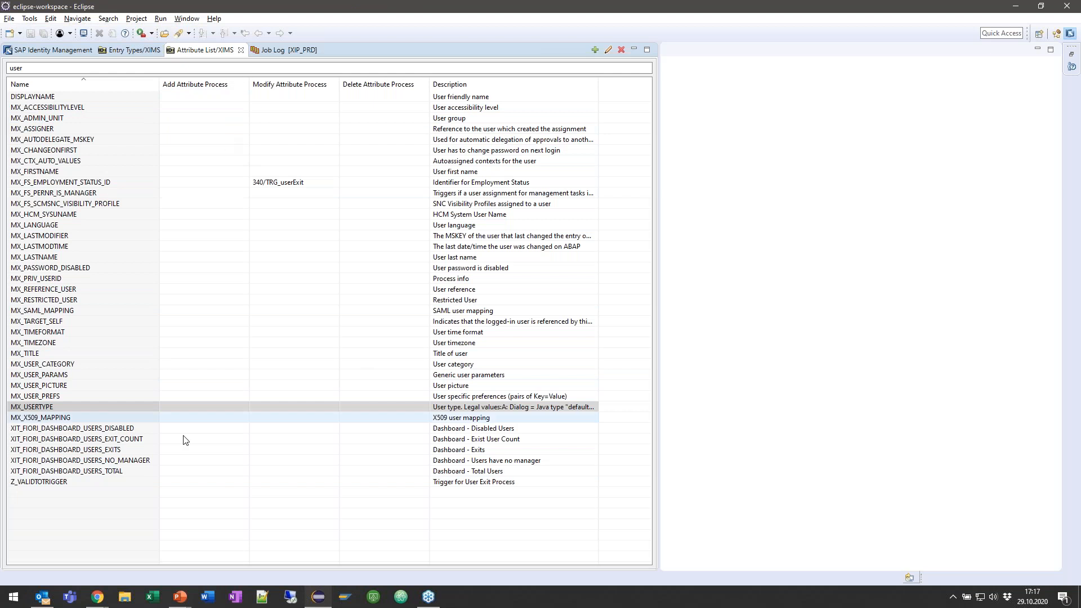
click(23, 407)
click(32, 408)
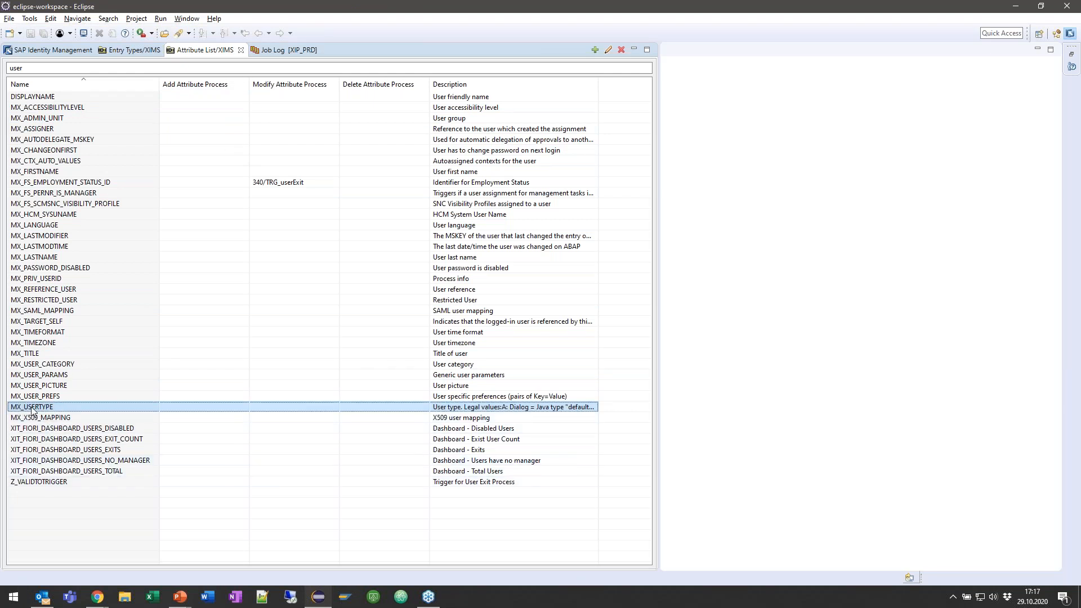
double_click(32, 408)
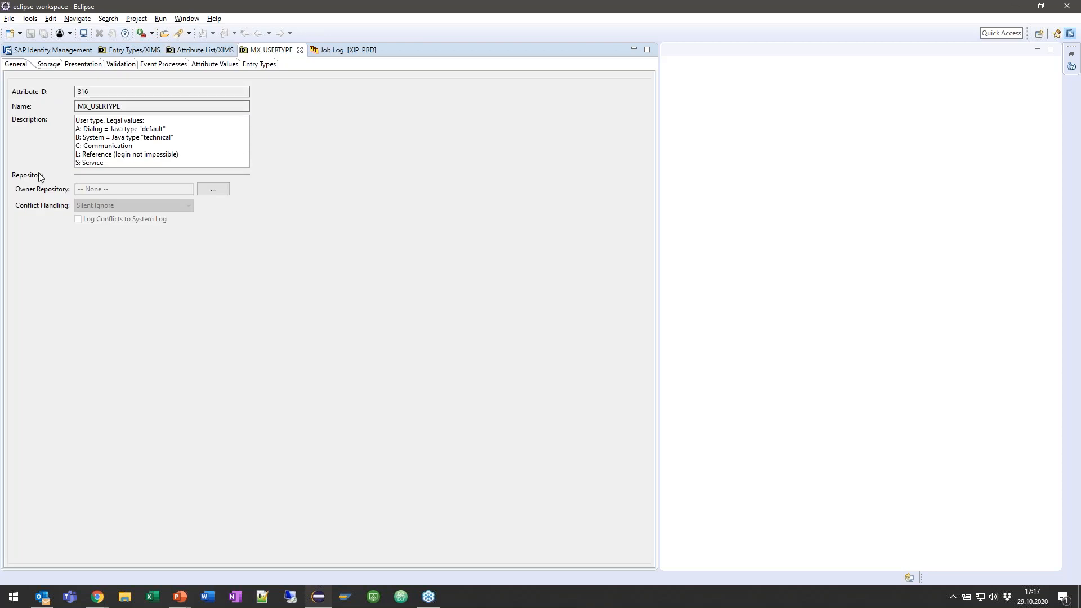
Step: Set the presentation of MX_USERTYPE to Radio Button and save the attribute
click(93, 65)
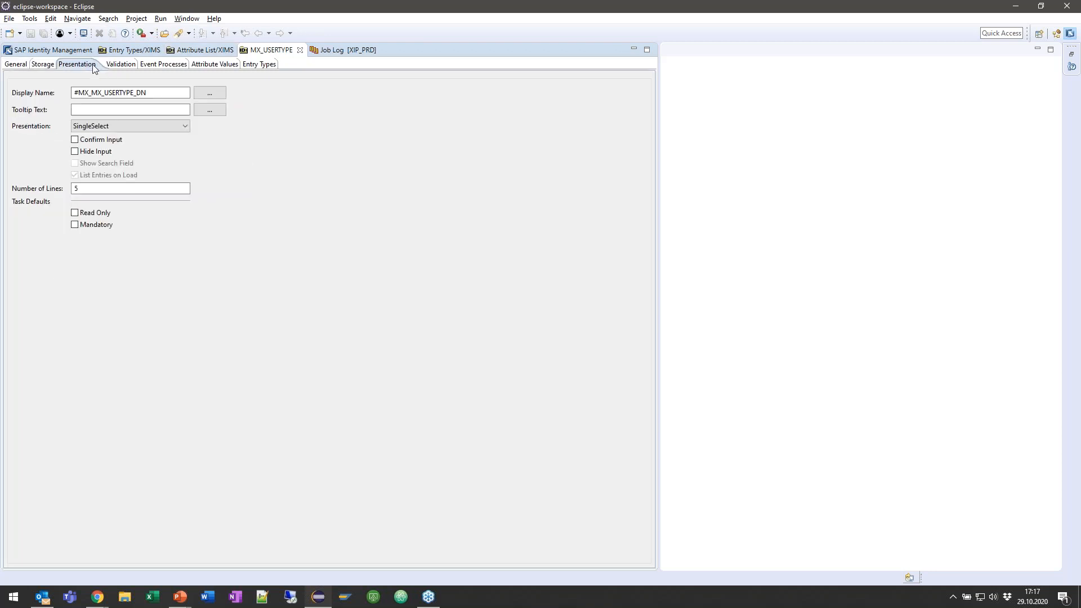
click(187, 129)
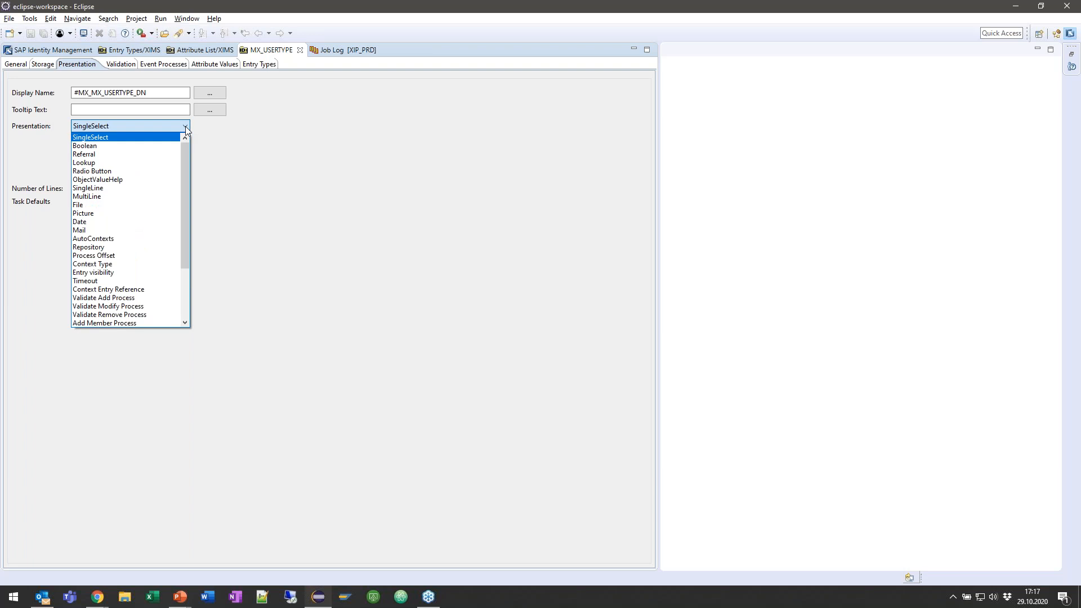
click(93, 171)
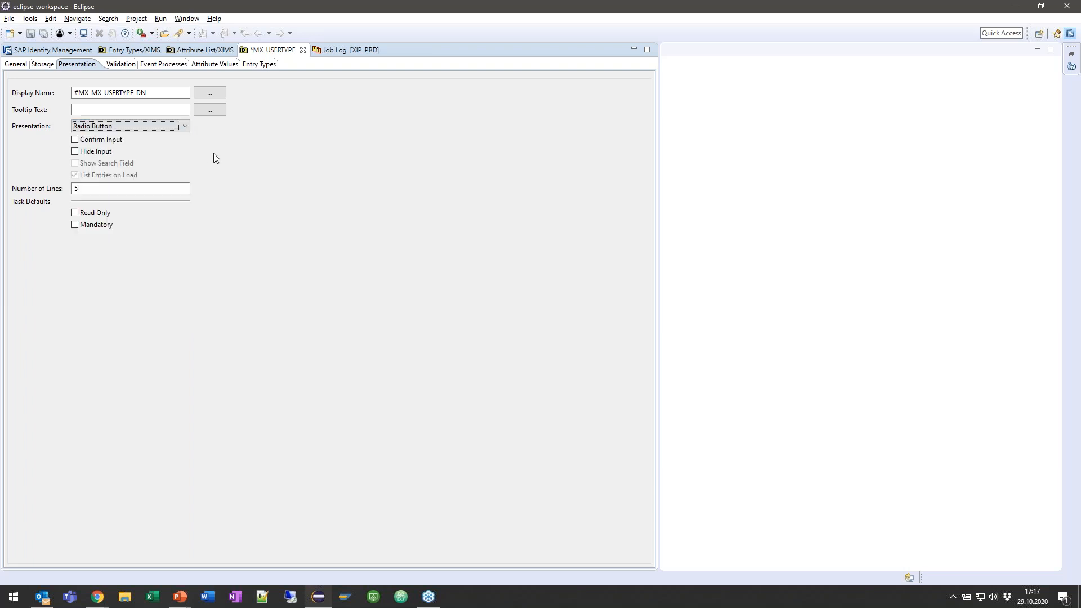
key(ctrl+s)
Step: Return to Chrome, reload the classic Change Identity form and check User Type in its Settings section
key(alt+Tab)
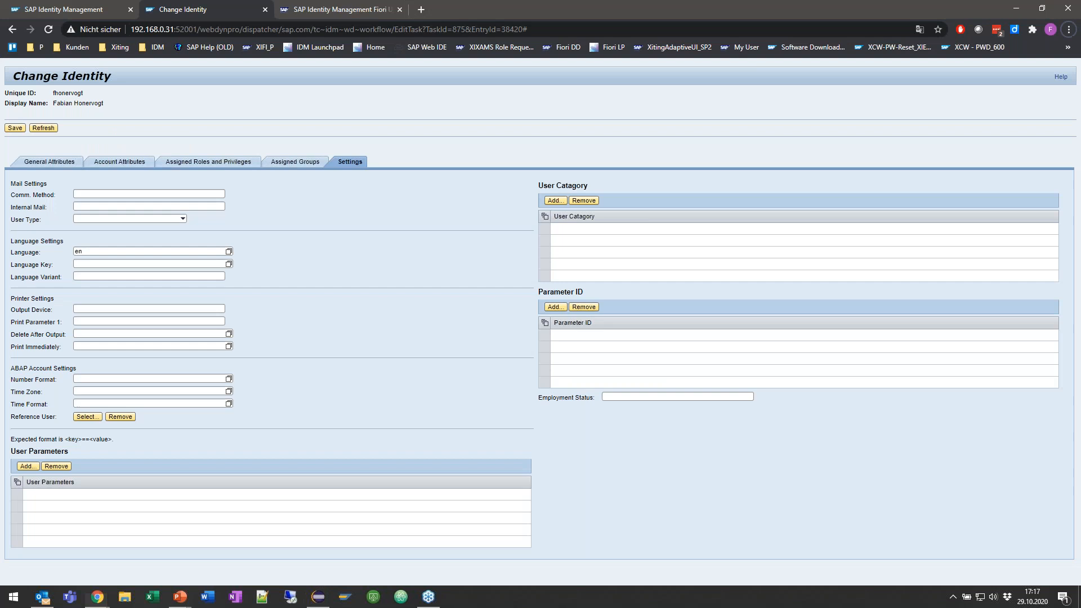
key(F5)
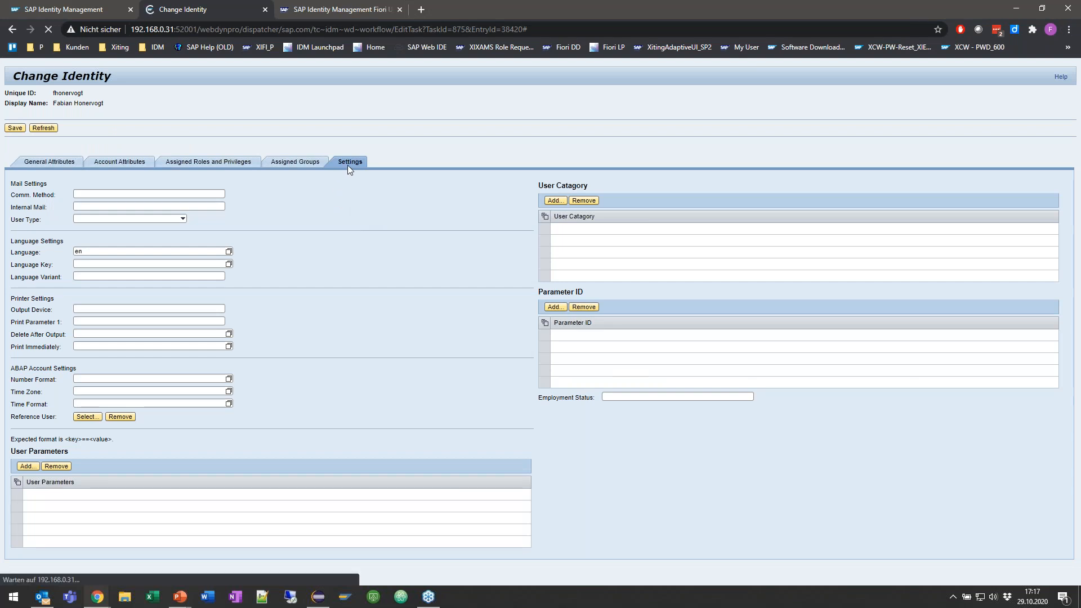
click(347, 163)
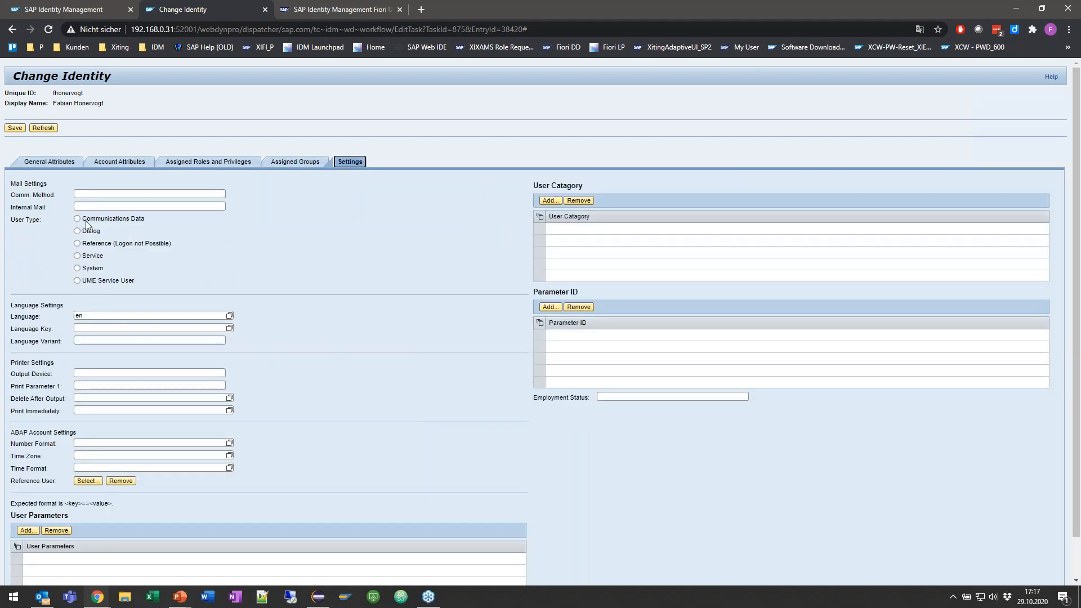
Step: Reload the Adaptive UI's Change Identity form and check User Type in its Settings section
click(324, 10)
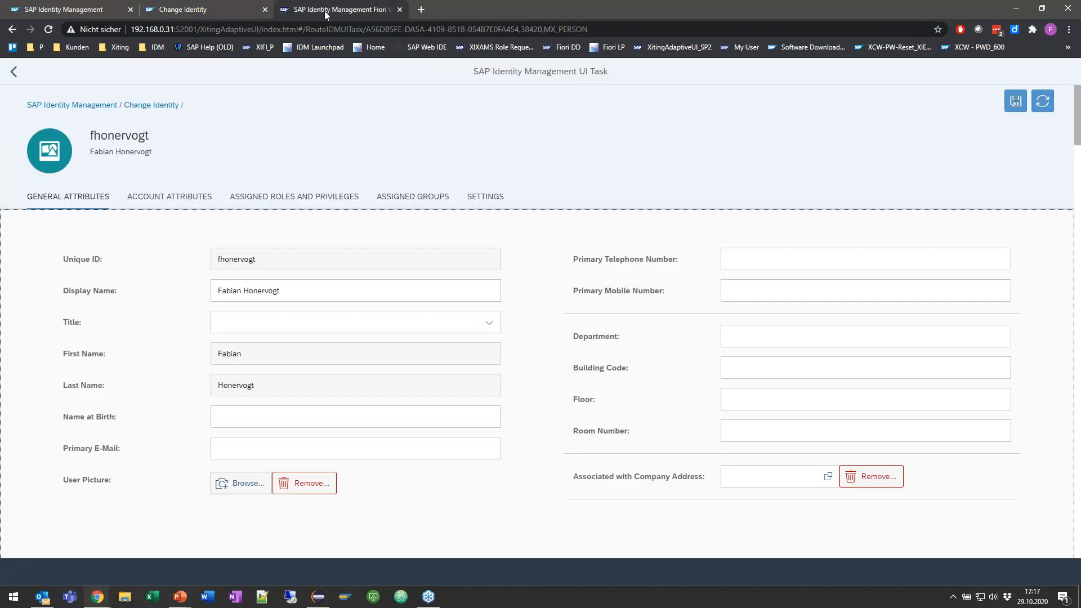
key(F5)
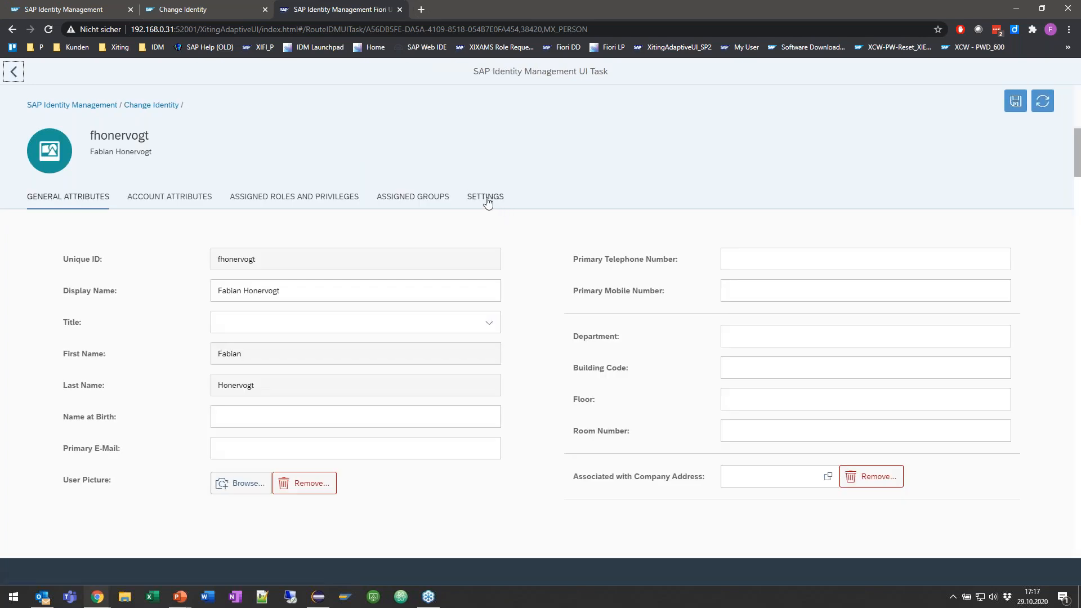
click(488, 204)
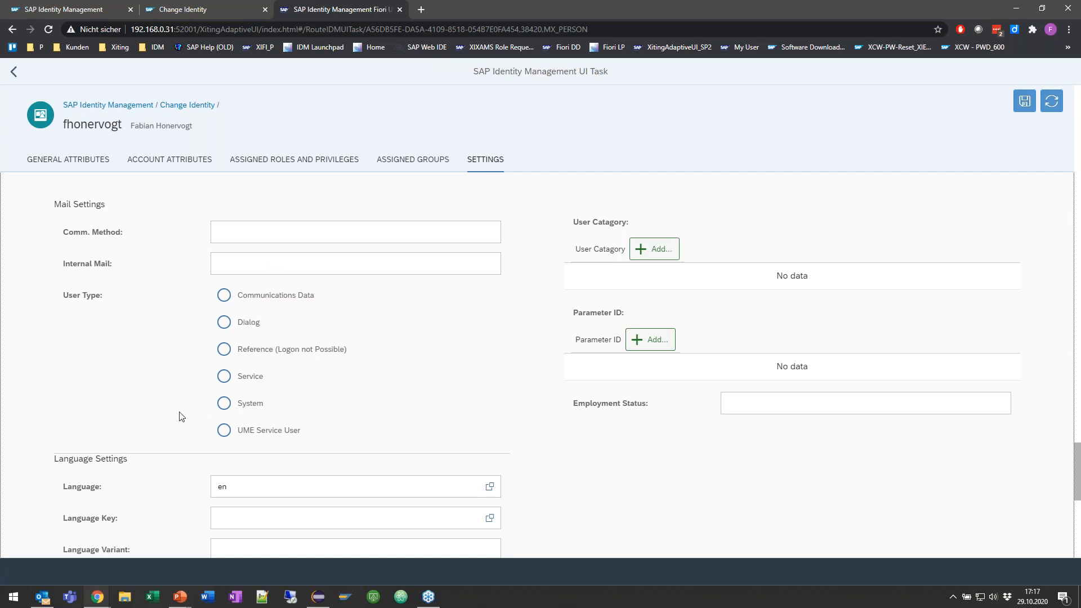
Step: Switch to Eclipse and set the presentation of the MX_USERTYPE attribute to SingleSelect
key(alt+Tab)
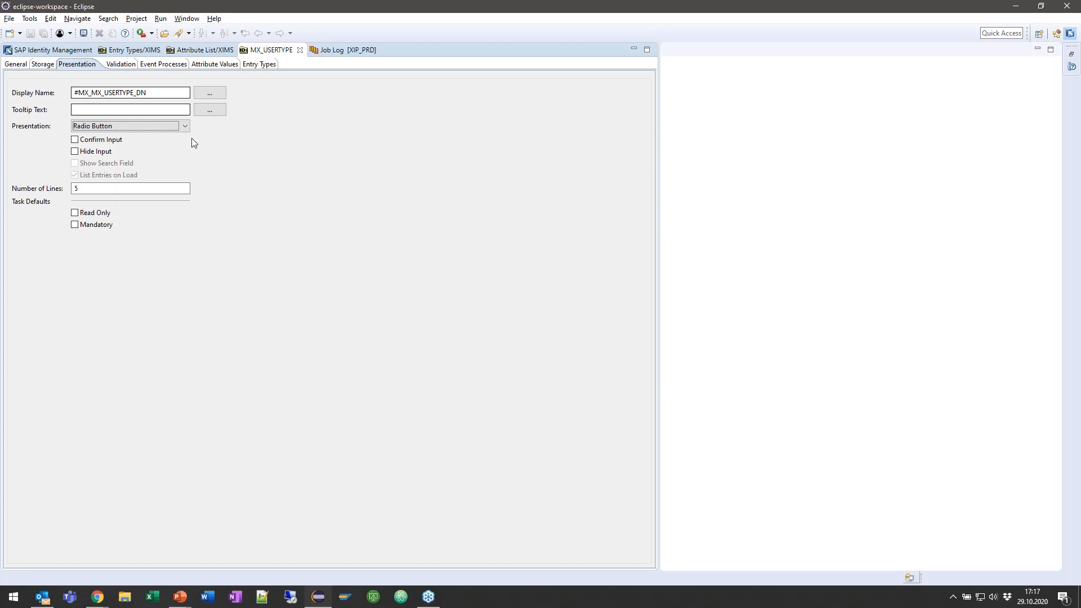
click(188, 125)
scroll(138, 137, up, 3)
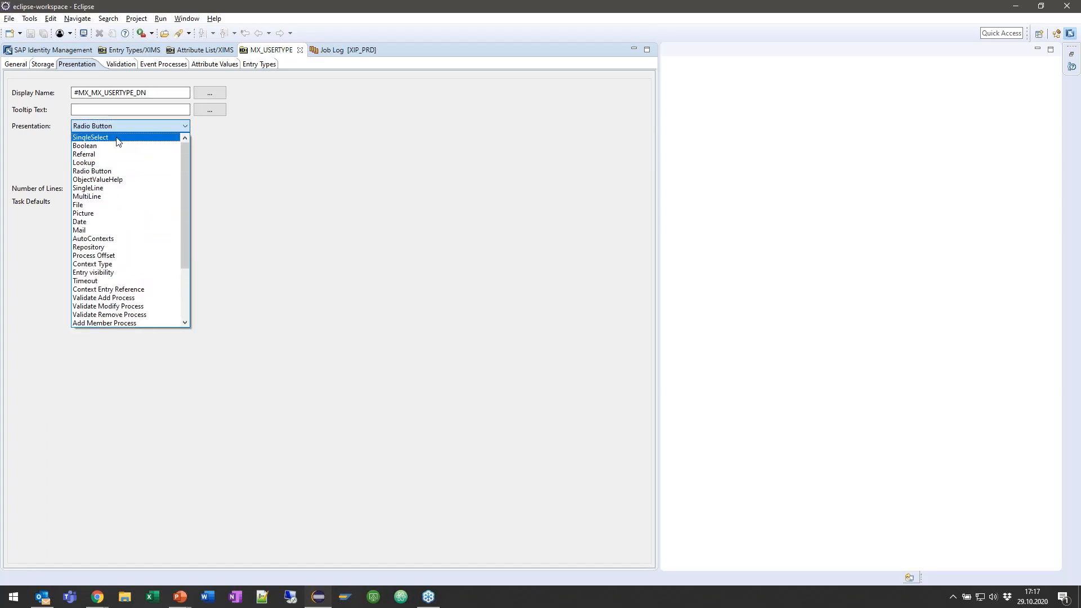
click(117, 139)
Step: Return to Chrome, reload the Adaptive UI's Change Identity form and inspect the User Type choices in its Settings section
key(alt+Tab)
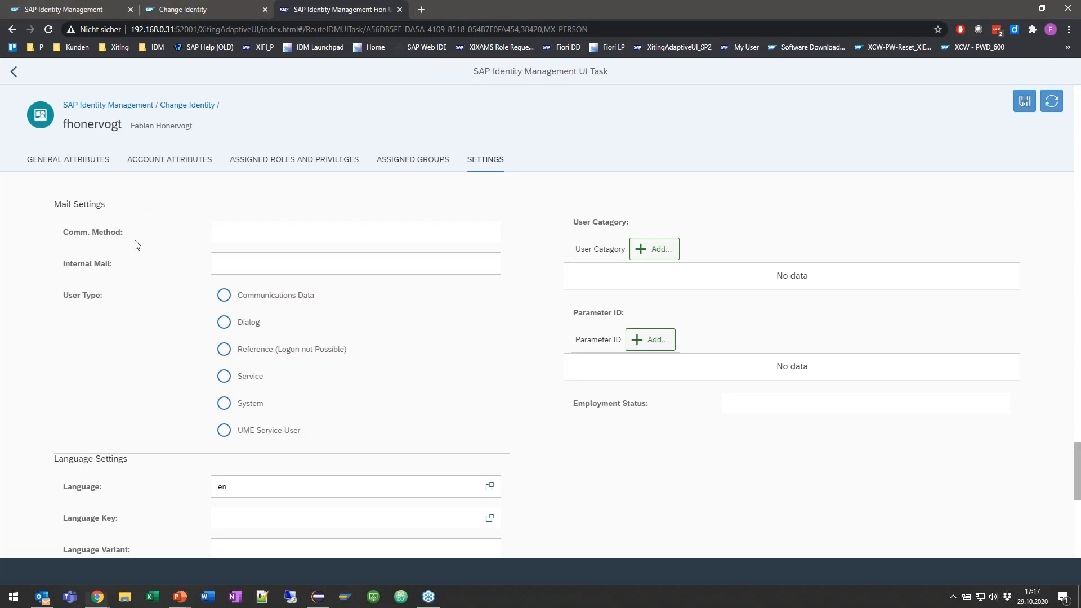
key(F5)
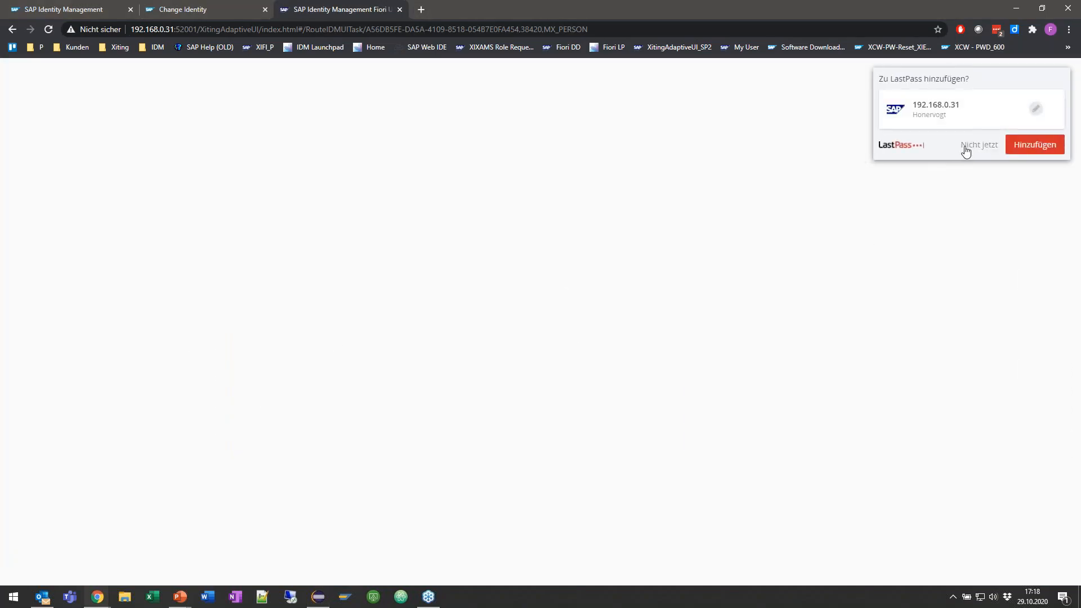
click(966, 151)
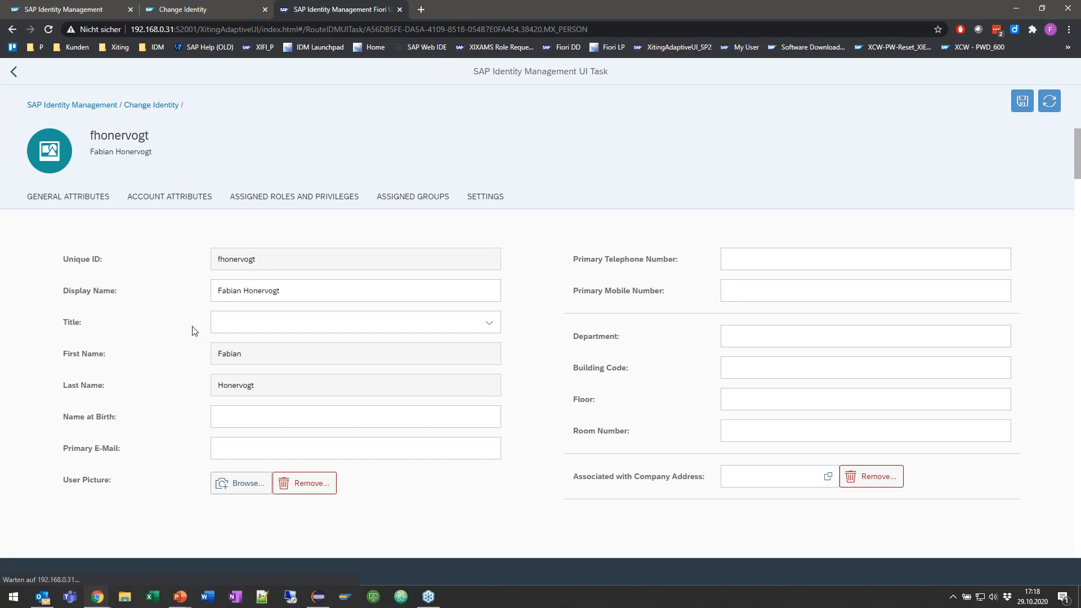
click(499, 200)
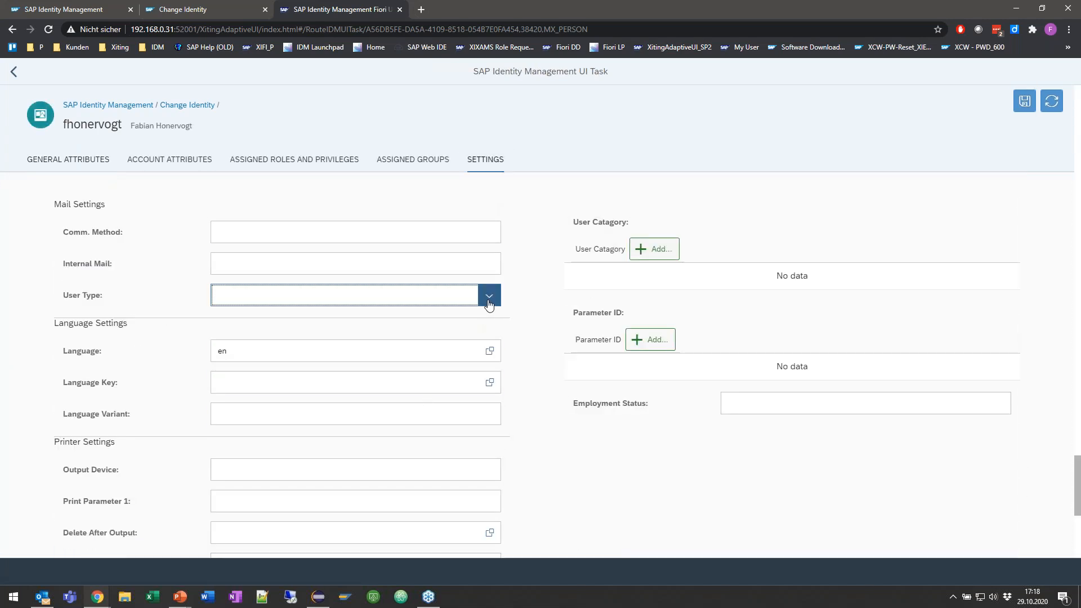
click(489, 297)
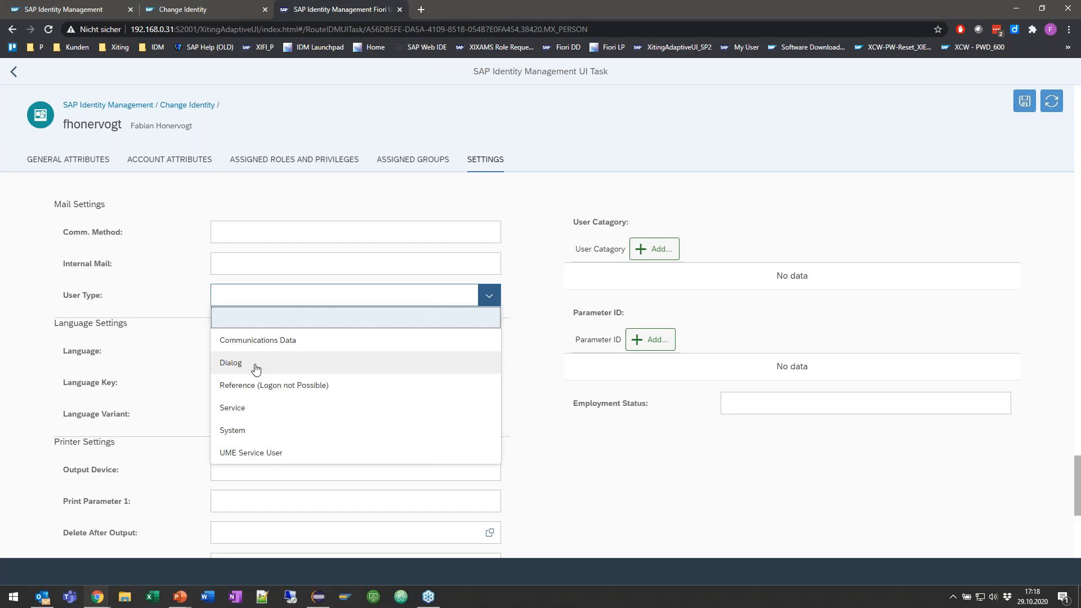
click(523, 298)
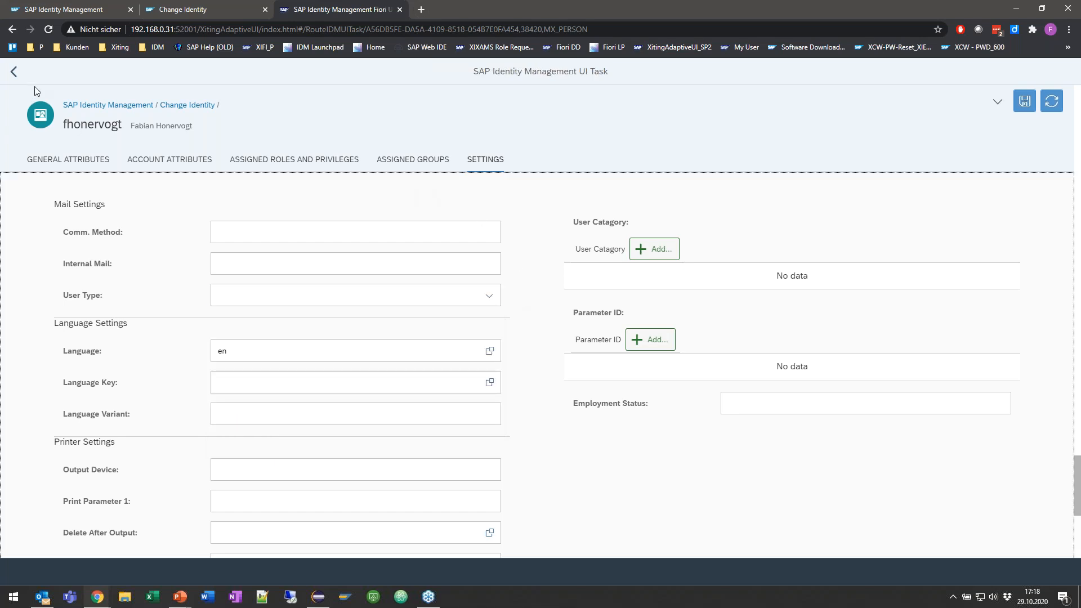
Step: Return to the Adaptive UI's home page, then show the Role entry type in the classic UI's Manage section
click(21, 73)
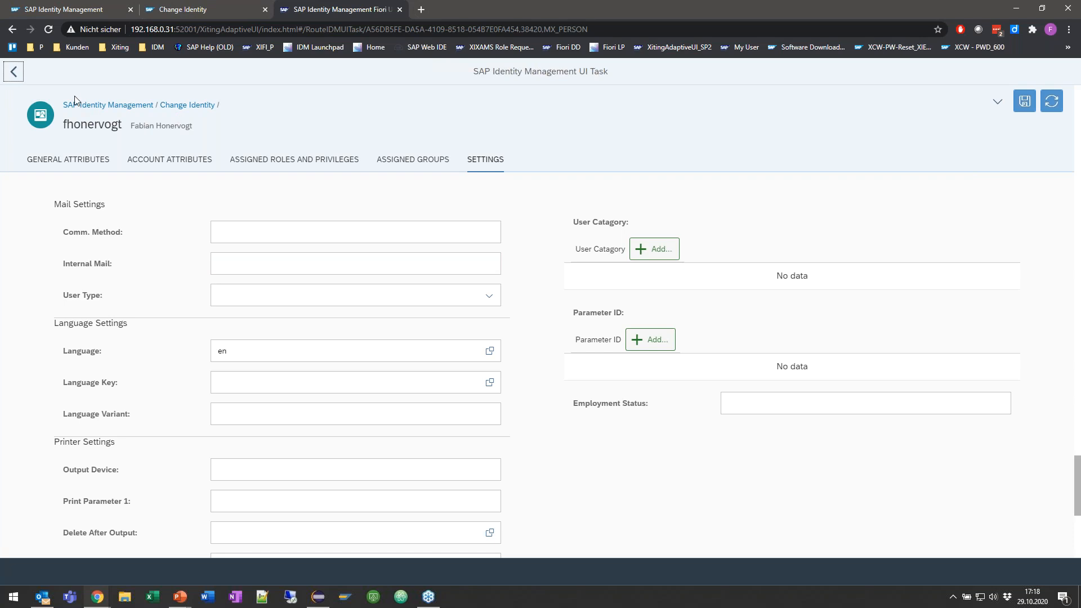
click(102, 107)
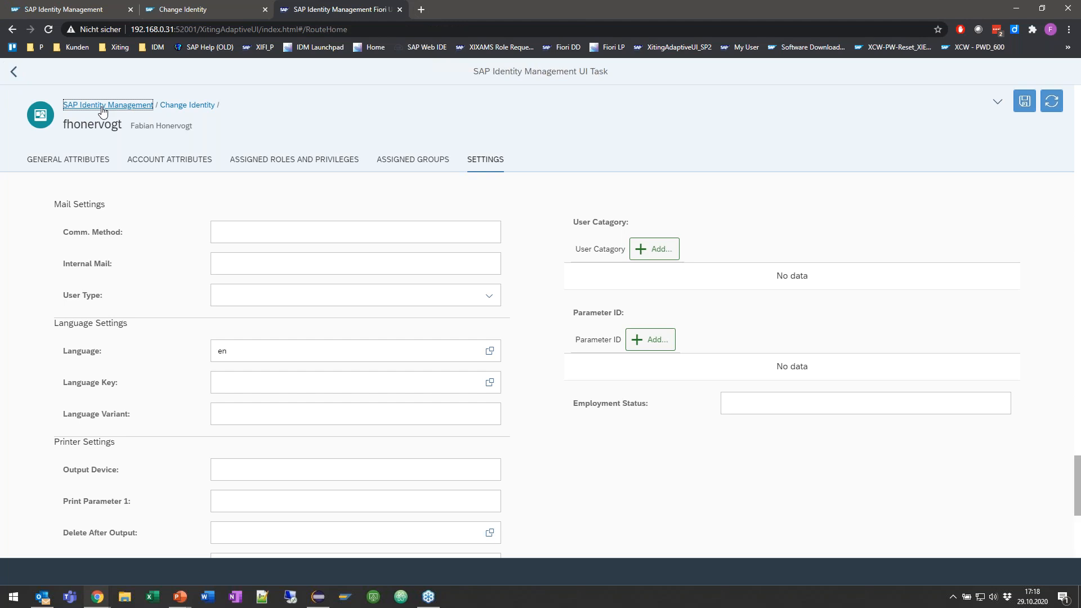
click(75, 10)
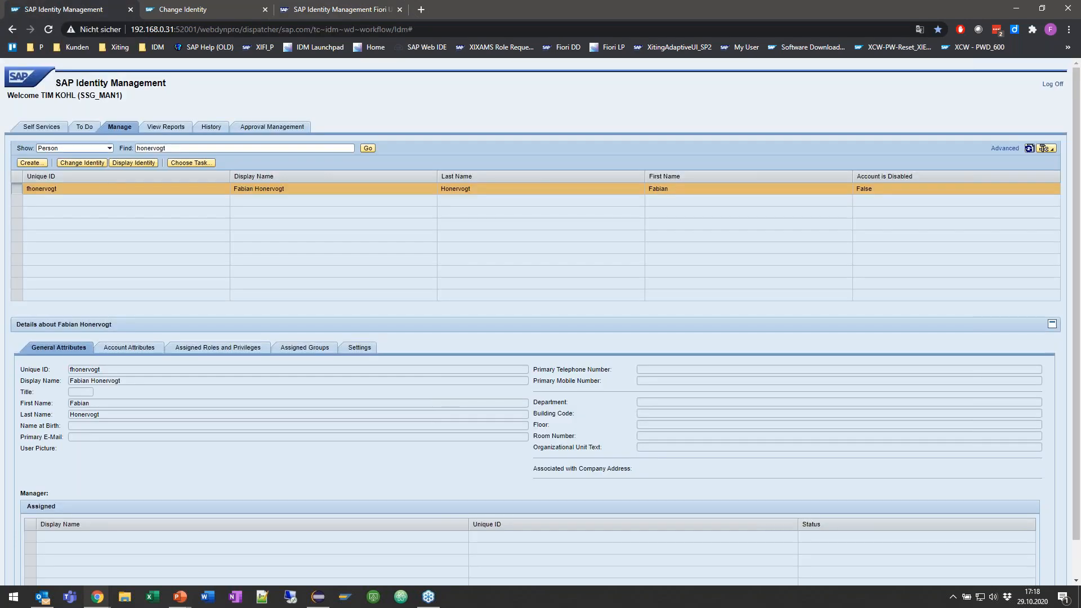
click(109, 148)
click(51, 233)
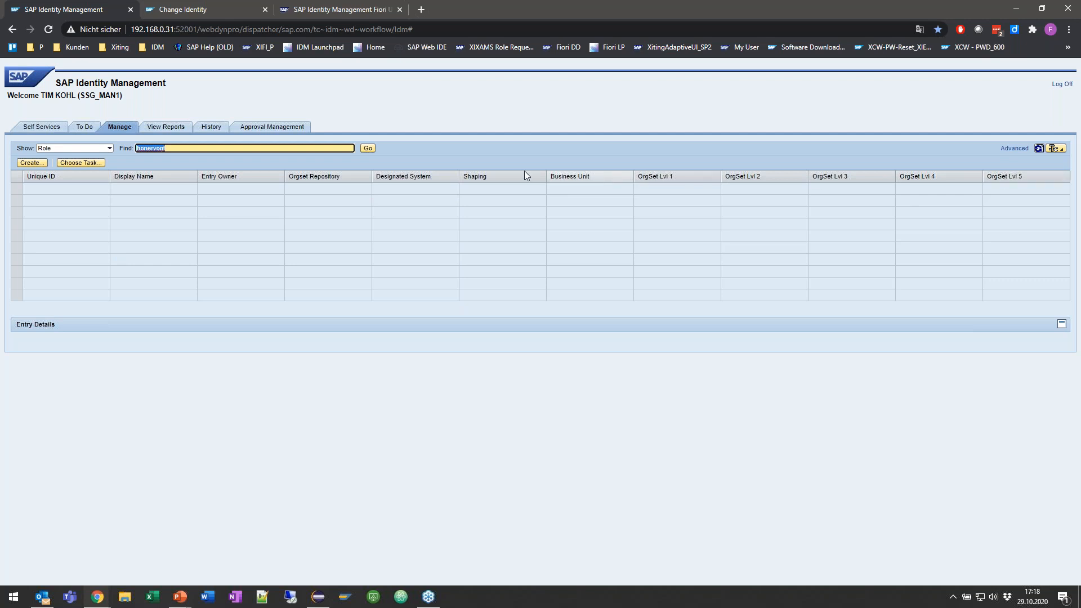
Step: In Eclipse, open the MX_ROLE entry type from the XIMS entry types and disable the List option for XIT_ORGSET_LEVEL_5
key(alt+Tab)
click(127, 50)
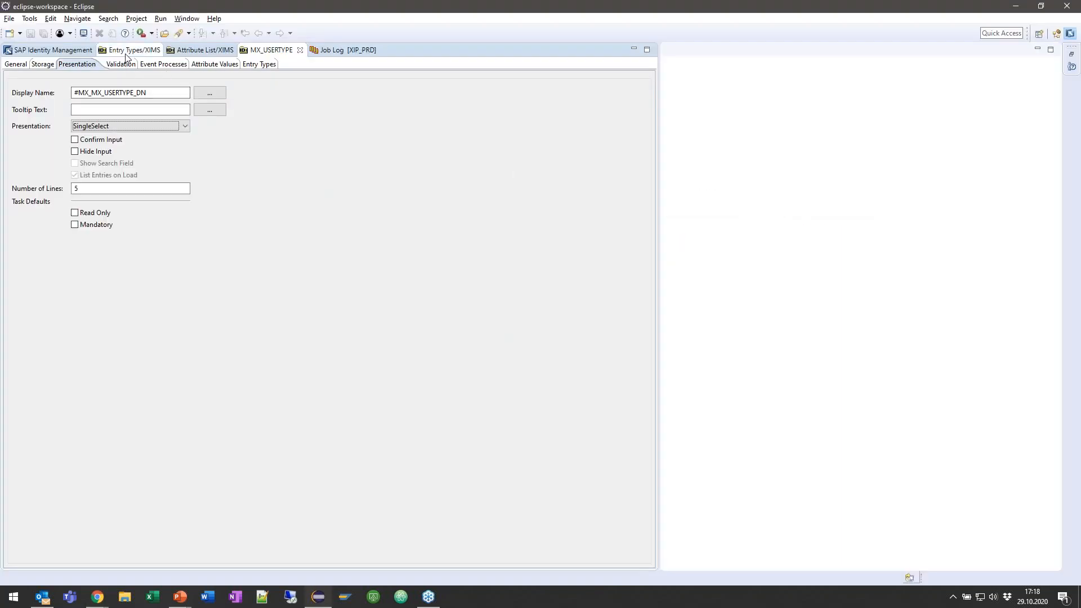
click(31, 193)
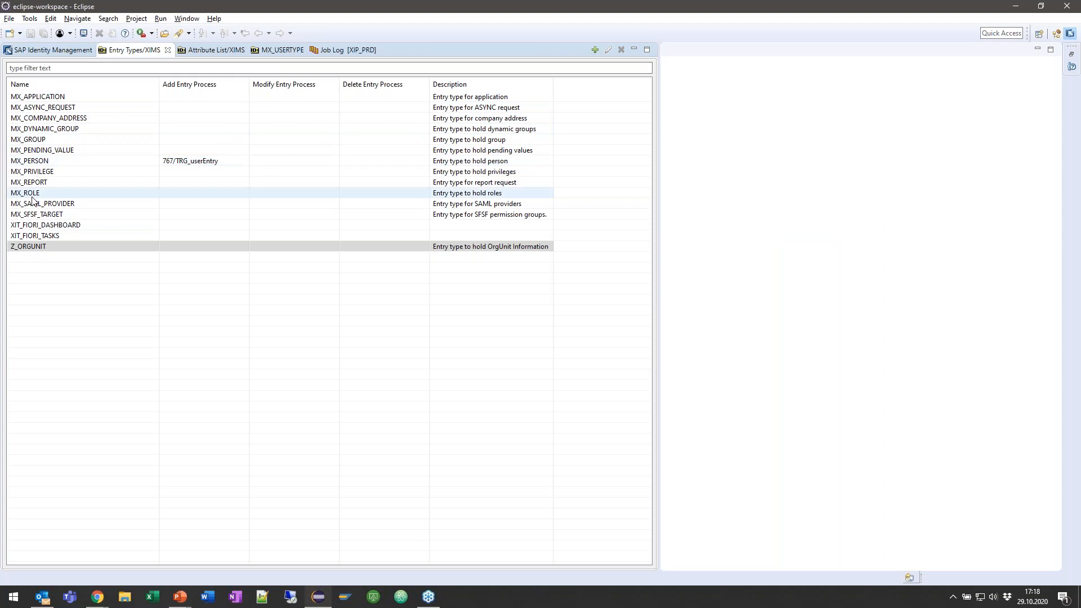
double_click(32, 198)
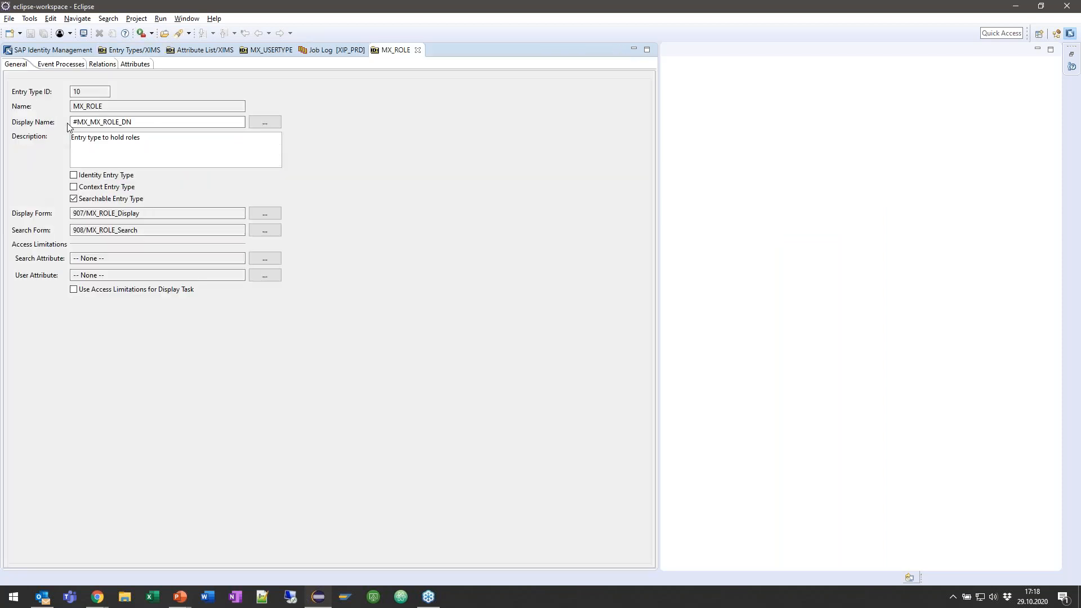
click(135, 64)
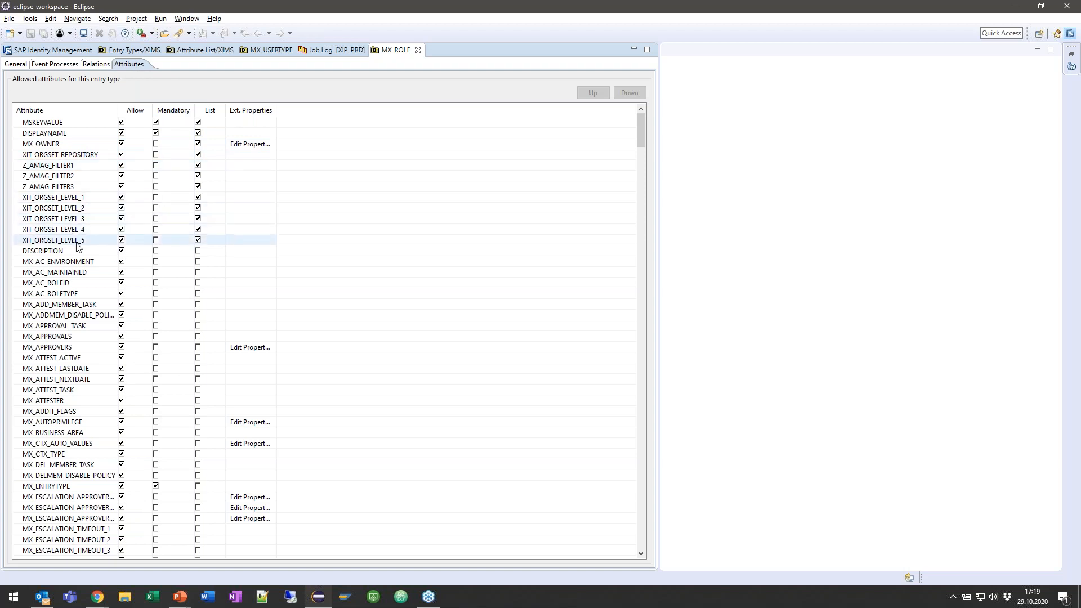
click(198, 241)
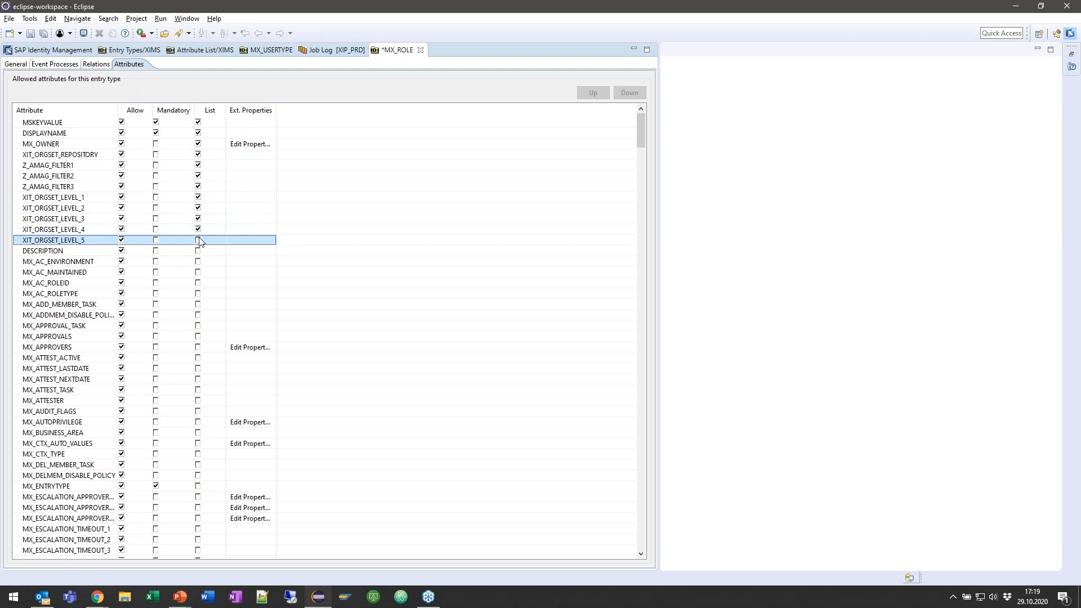
Step: Return to Chrome and search for all Role entries without a filter in the classic UI's Manage section
key(alt+Tab)
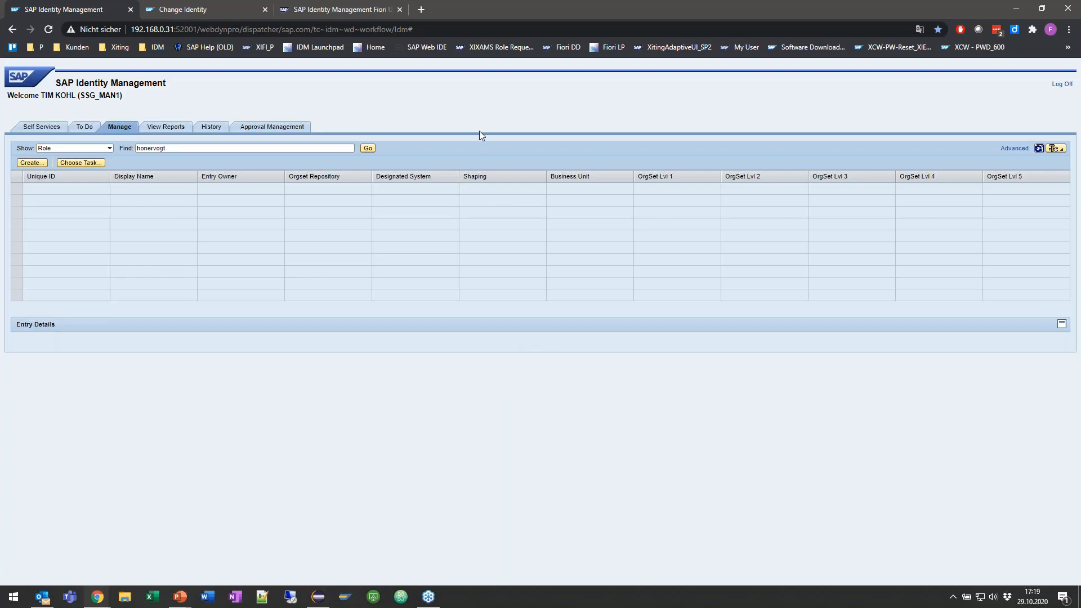
click(368, 148)
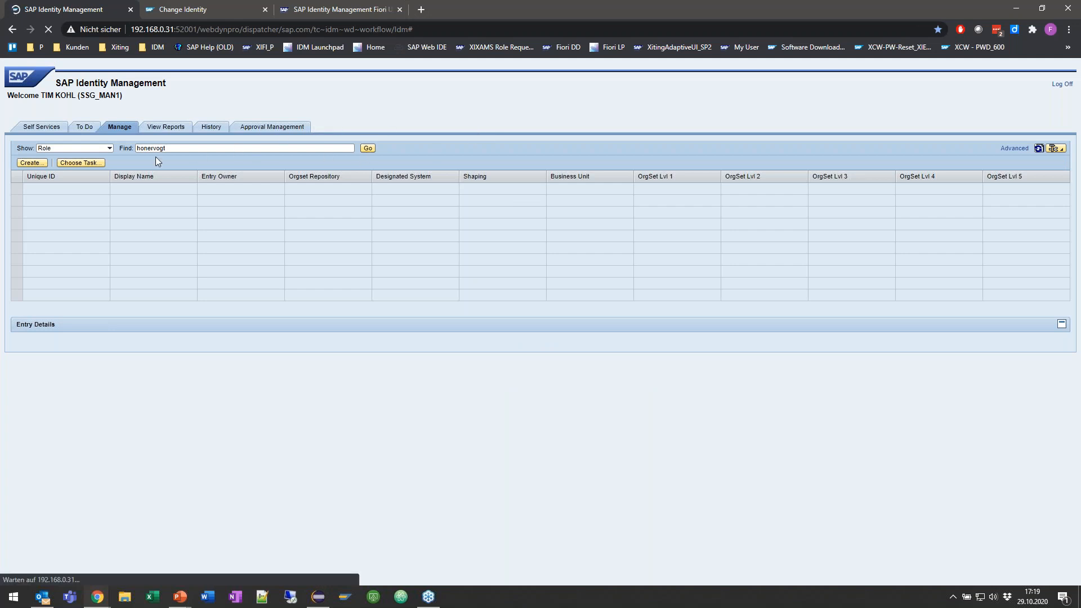
click(125, 128)
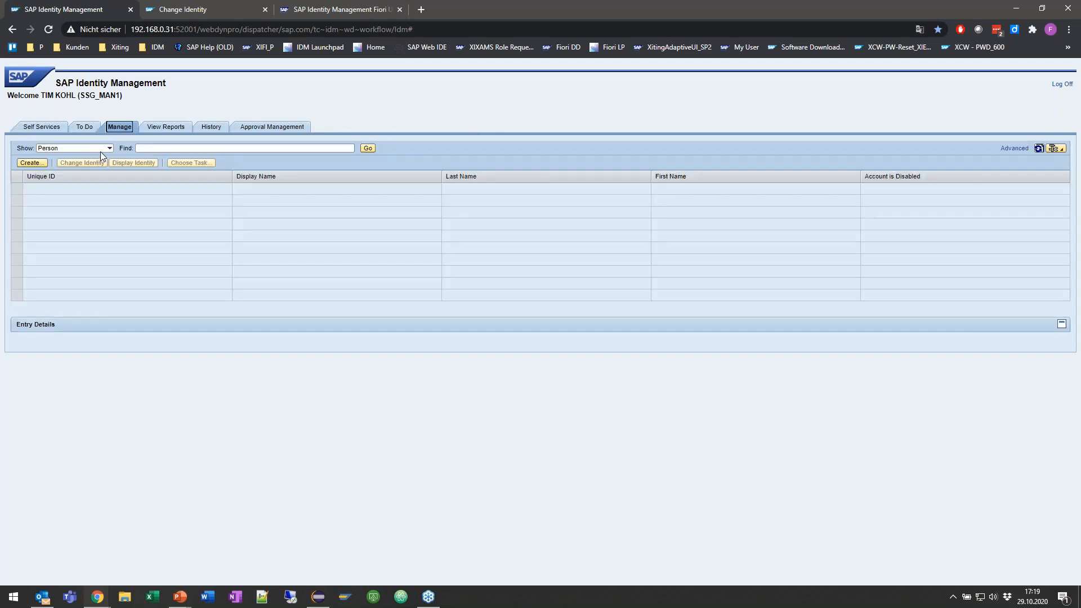
click(108, 150)
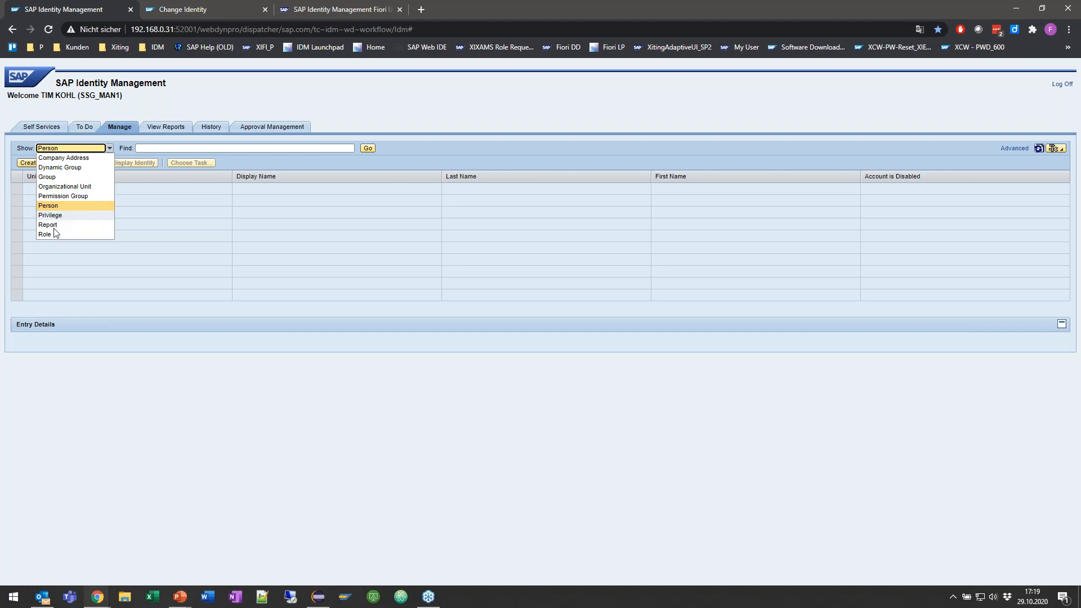
click(45, 234)
click(369, 148)
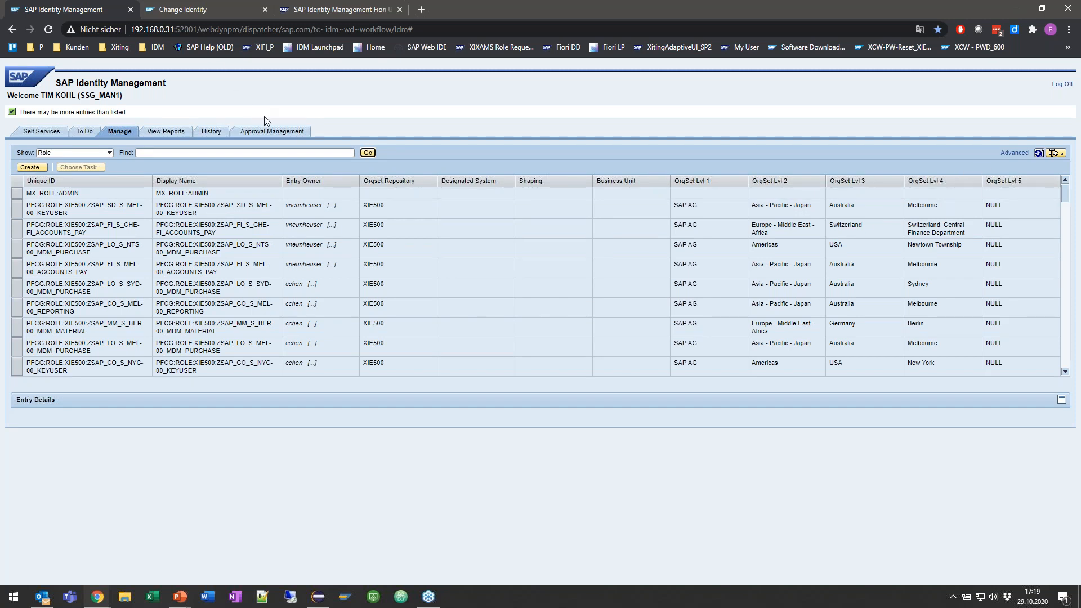
Step: Reload the classic UI and show the Role entry type in Manage to recheck its list columns
key(F5)
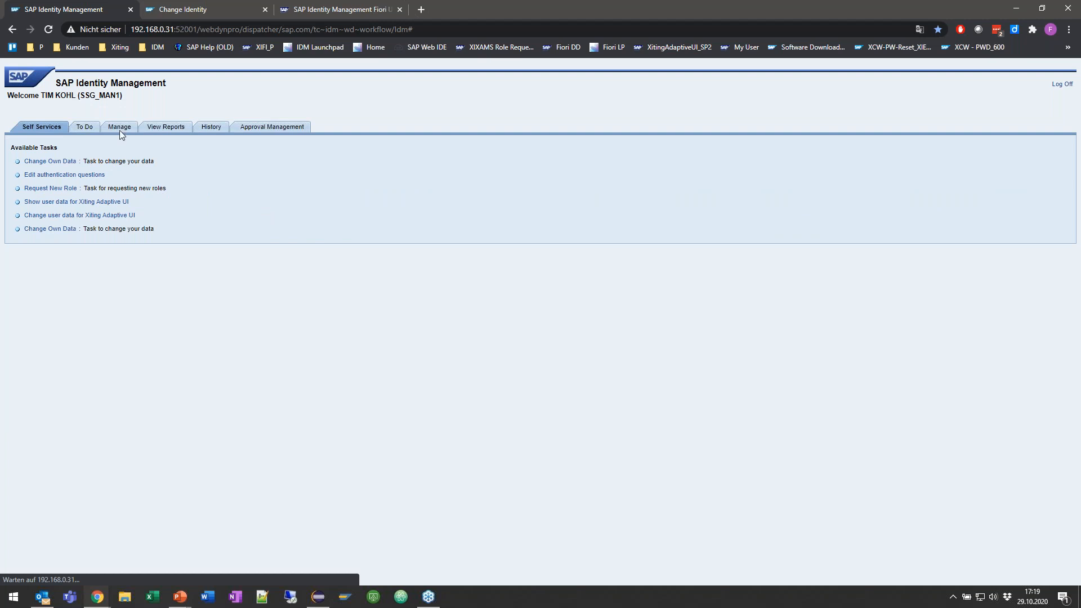
click(120, 128)
click(110, 148)
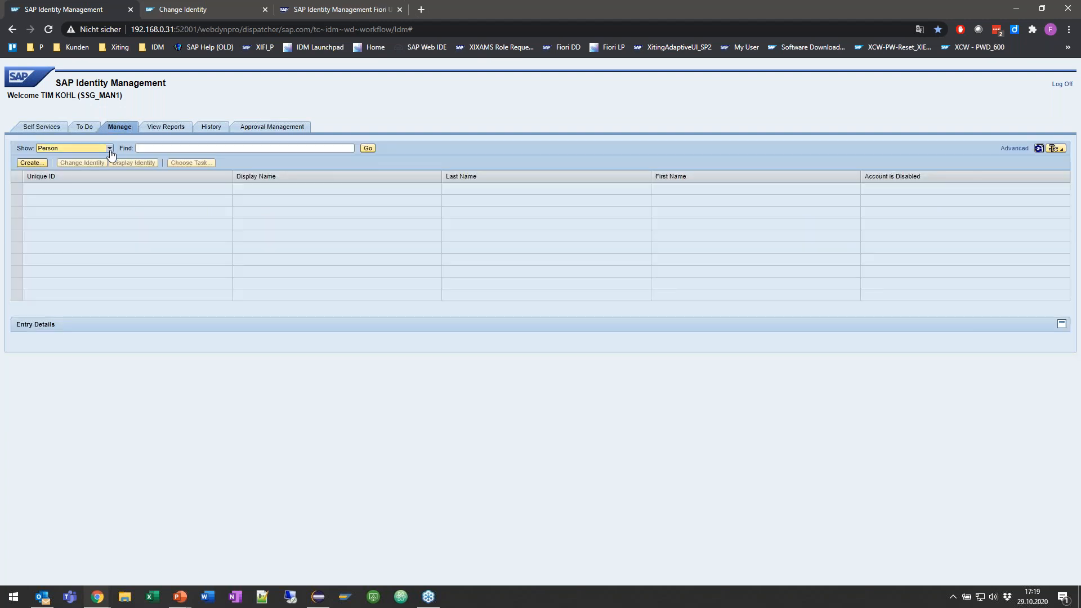
click(45, 234)
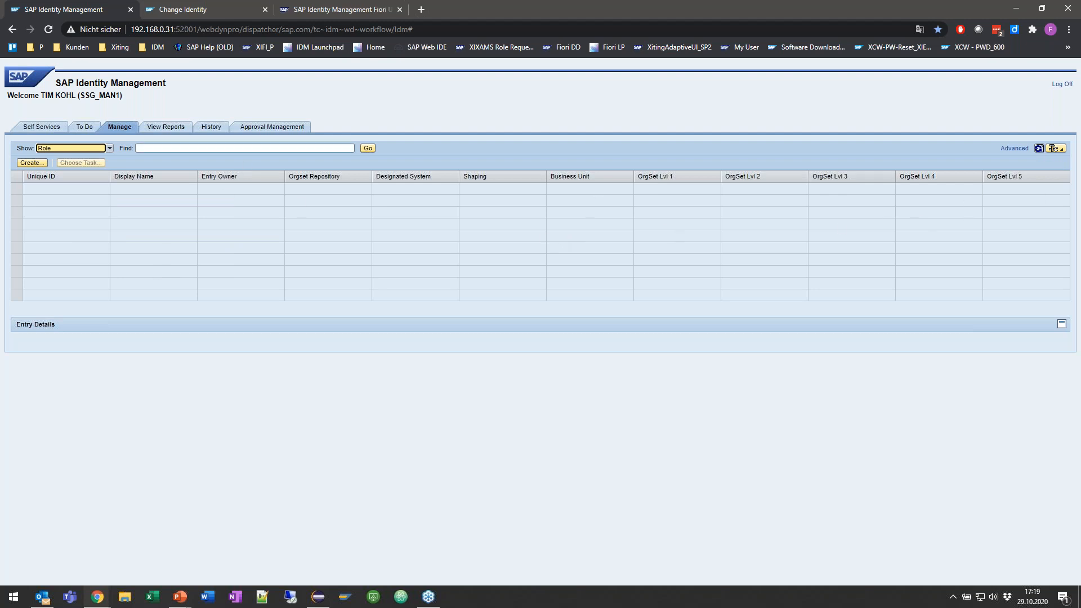
Step: Switch to the Adaptive UI, open its To Do approvals and focus the request for the ZSAP_CO_S_WDF-00_KEYUSER role
click(298, 10)
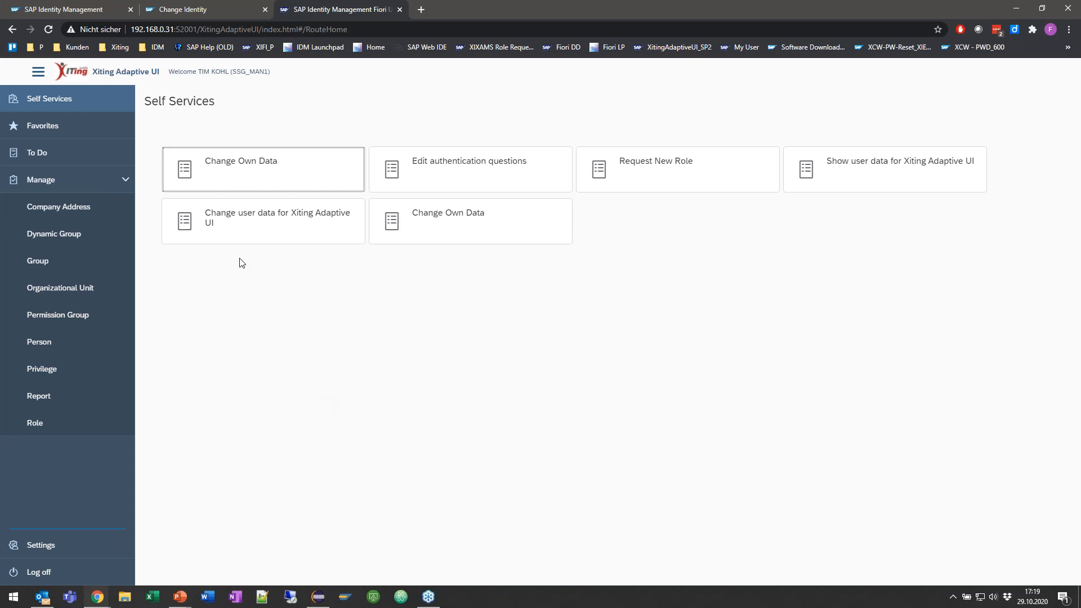
click(88, 134)
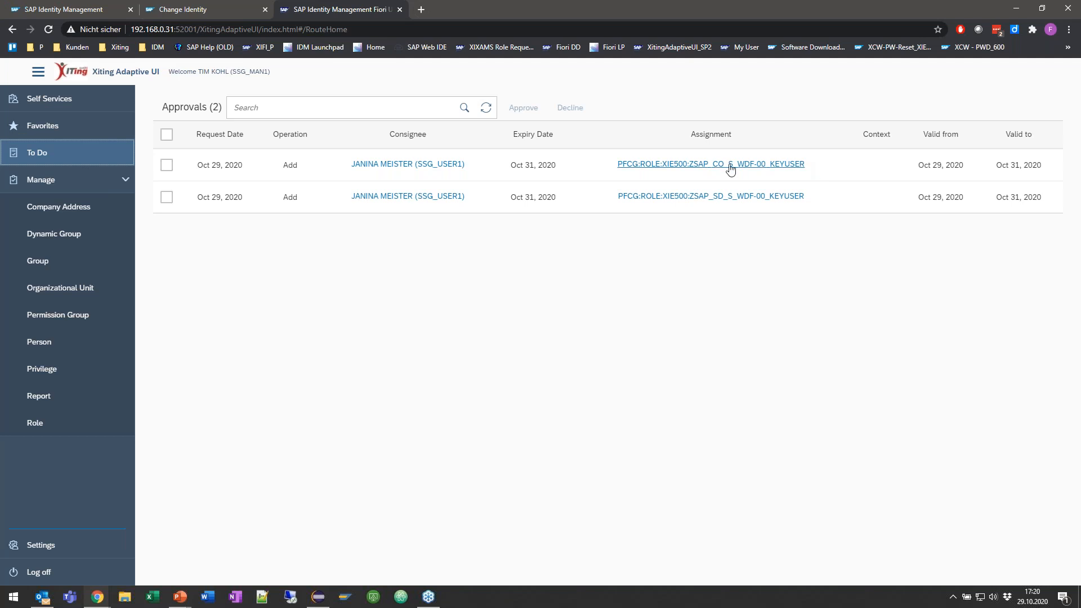
click(505, 168)
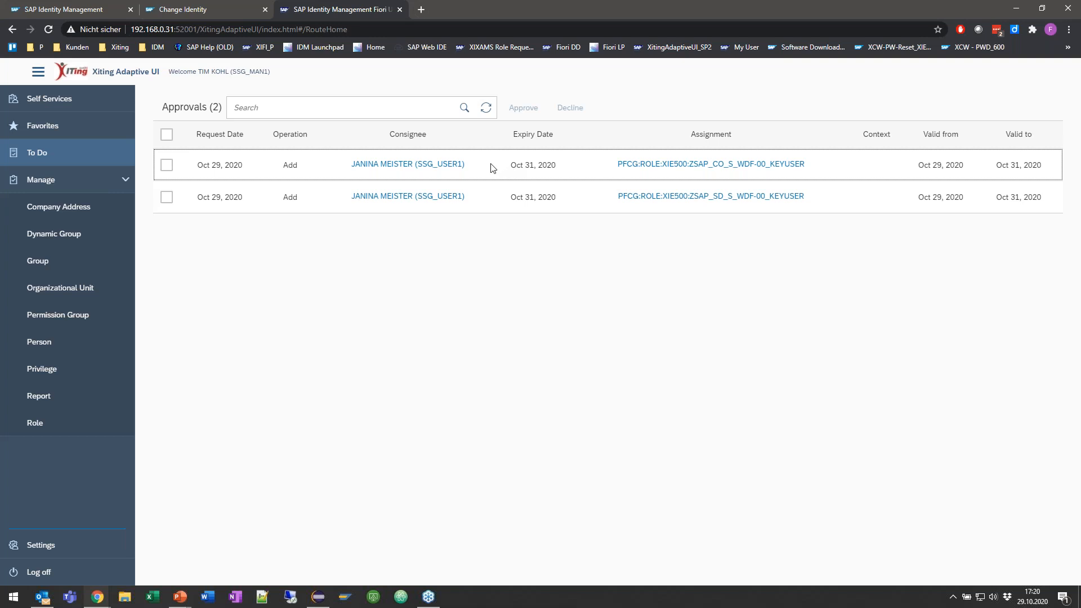
Step: In the classic UI's To Do list, select the first approval and review its request information, approval information and approval history
click(88, 11)
click(90, 130)
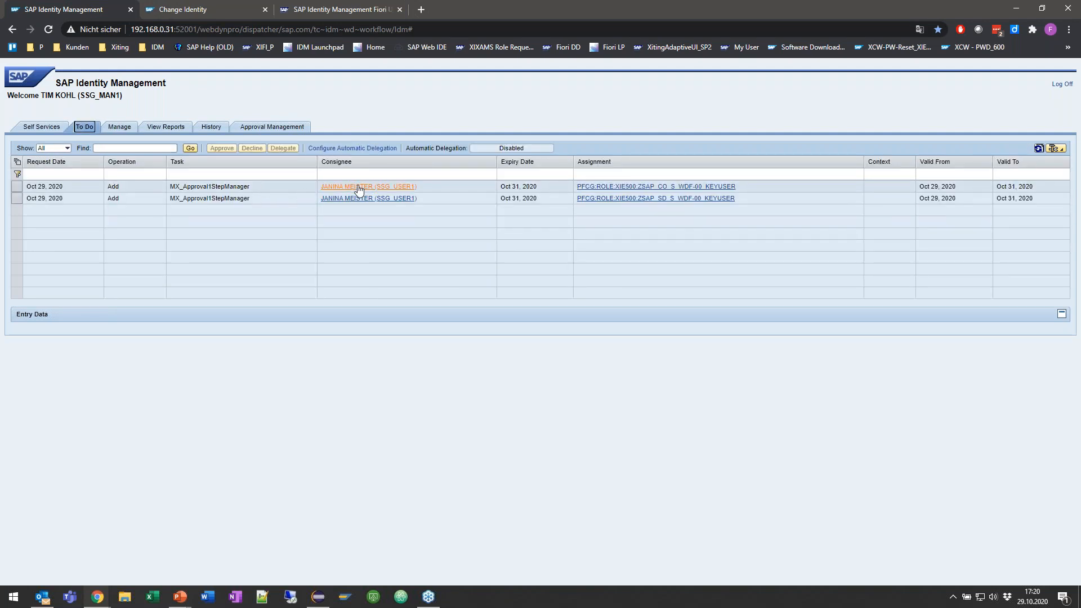
click(457, 192)
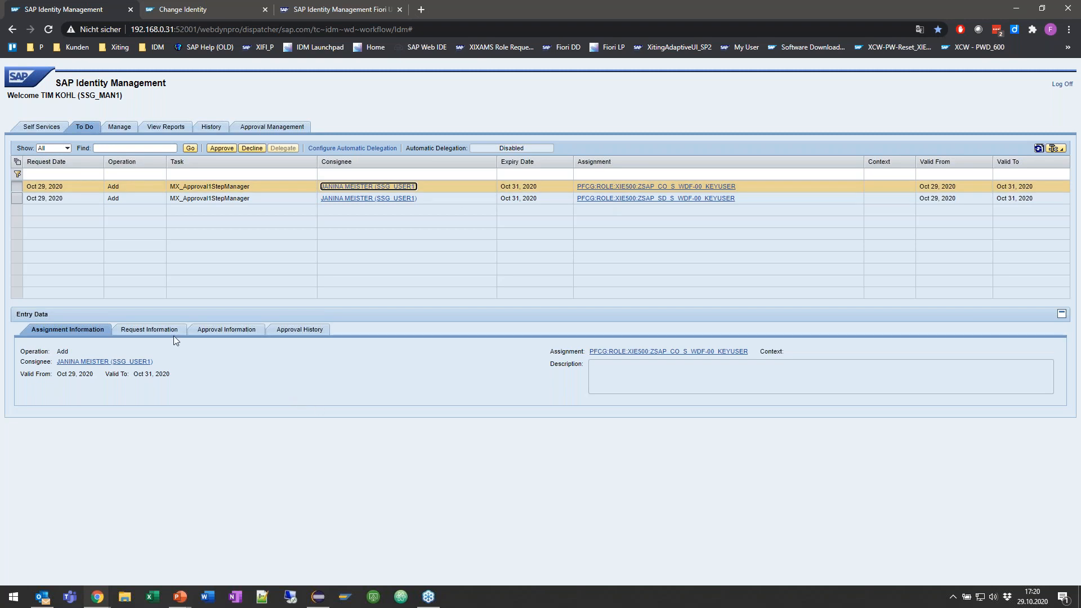
click(158, 335)
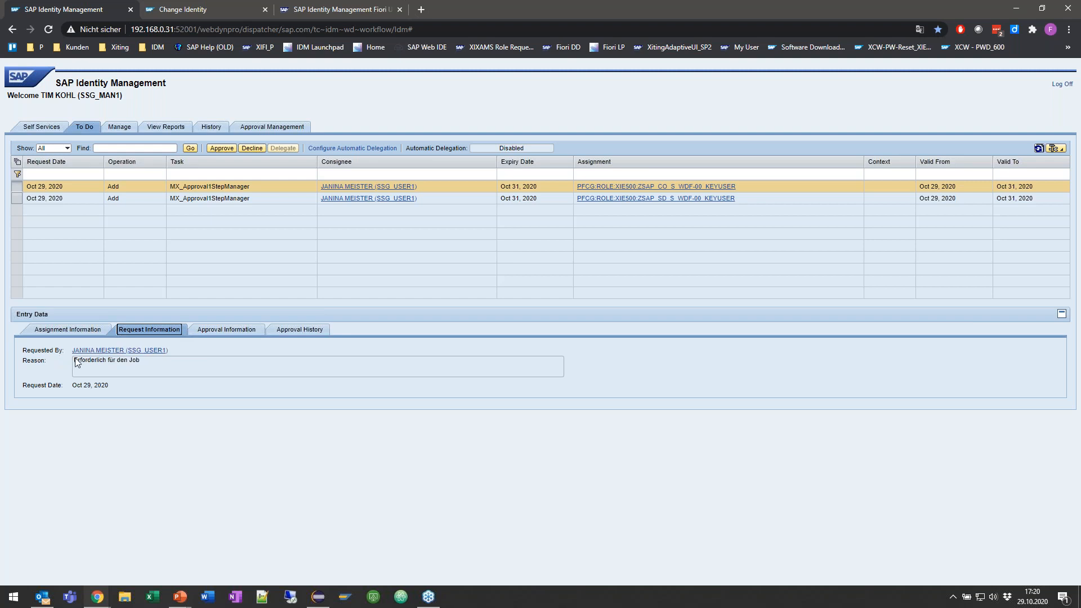
click(226, 330)
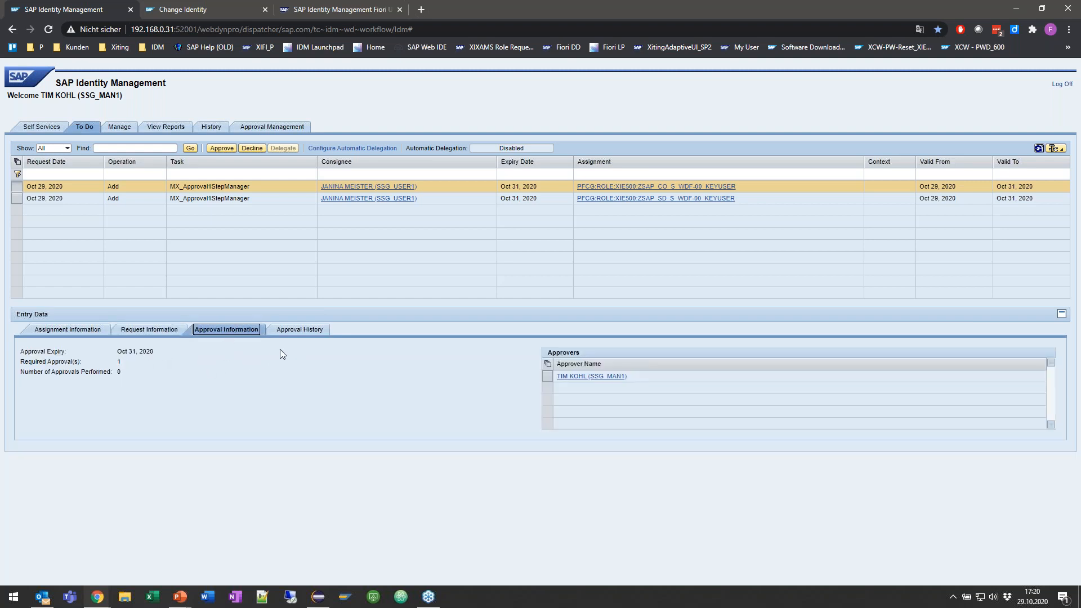
click(305, 334)
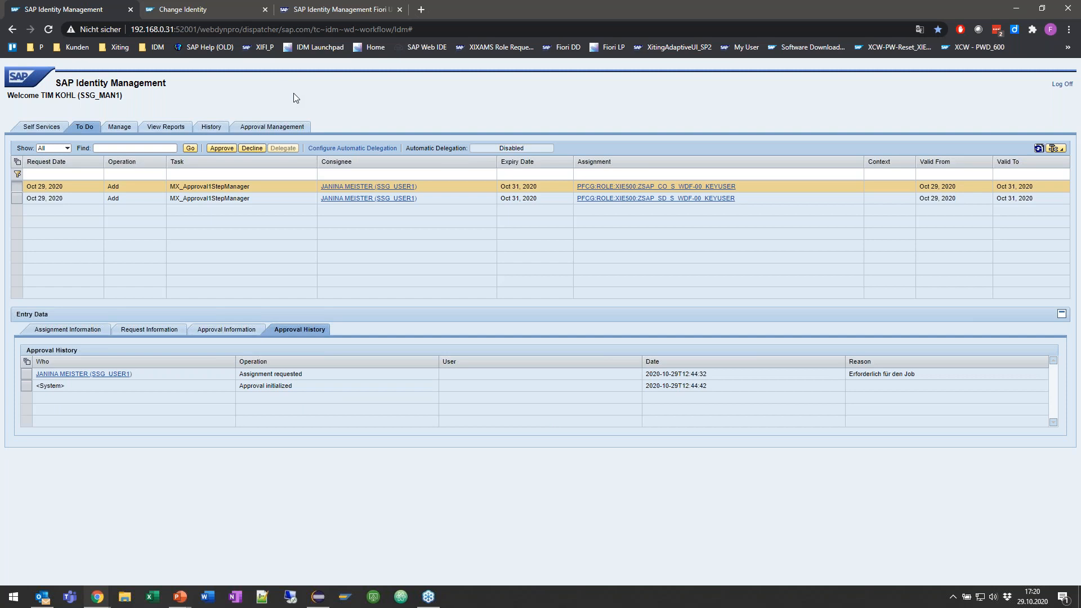
Step: Switch to the Chrome window with the SAP Identity Management system at 192.168.0.67 and open its To Do list
key(alt+Tab)
key(alt+Tab)
key(alt+Tab)
key(alt+Tab)
key(alt+Tab)
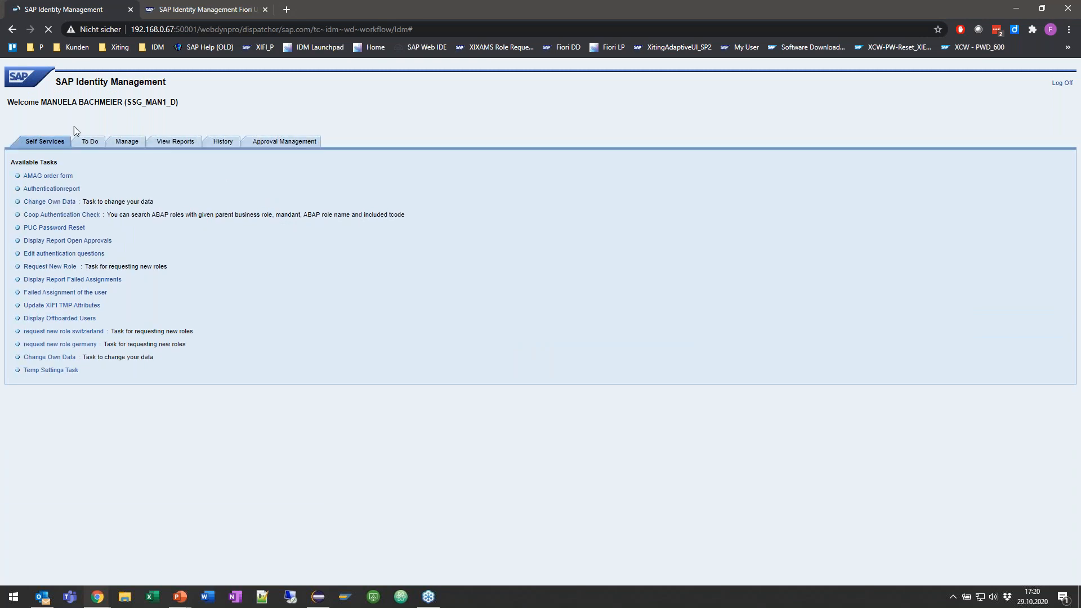
click(89, 144)
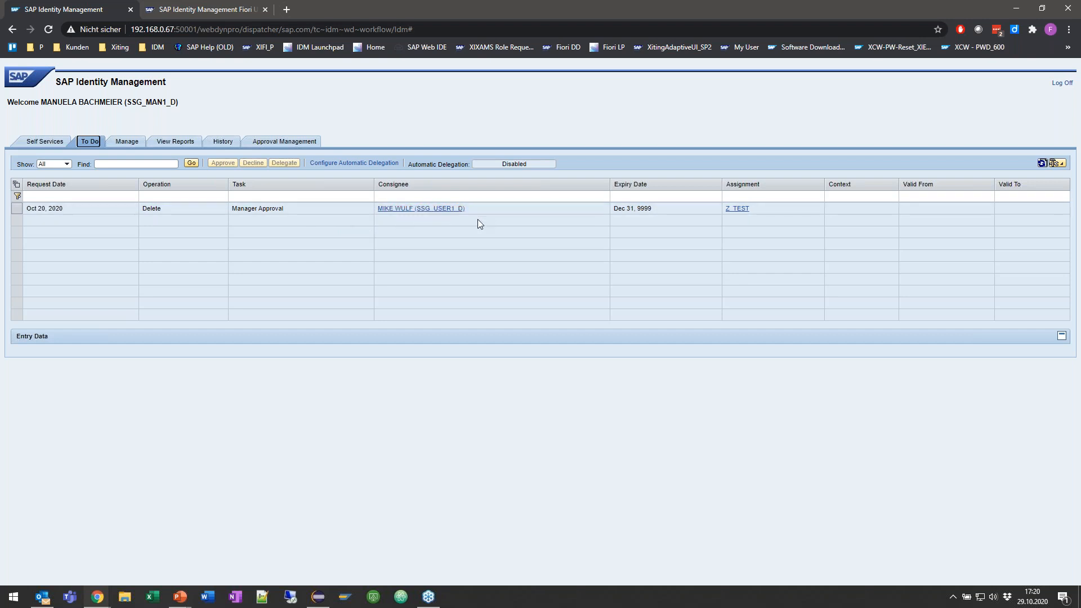
Step: Switch to the Adaptive UI of the 192.168.0.67 system, reload it and open its To Do approvals
click(415, 210)
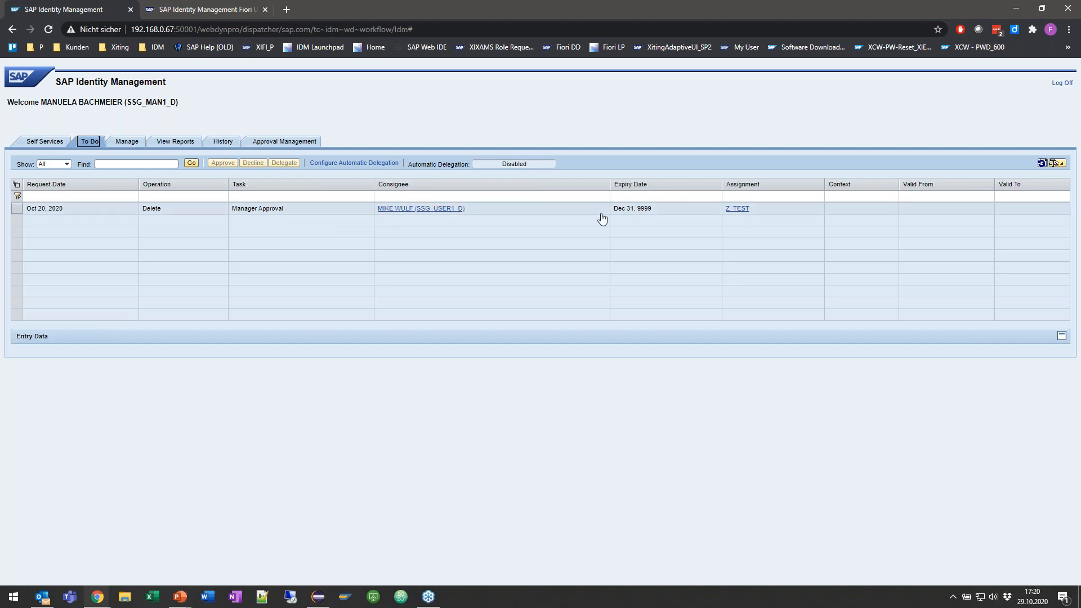
click(191, 10)
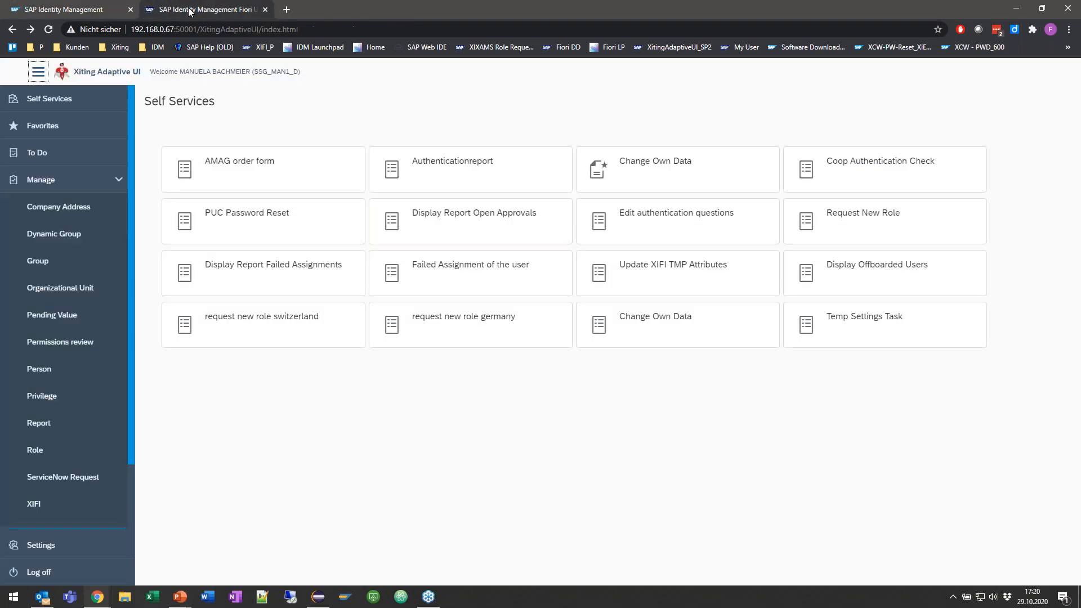
key(F5)
click(83, 154)
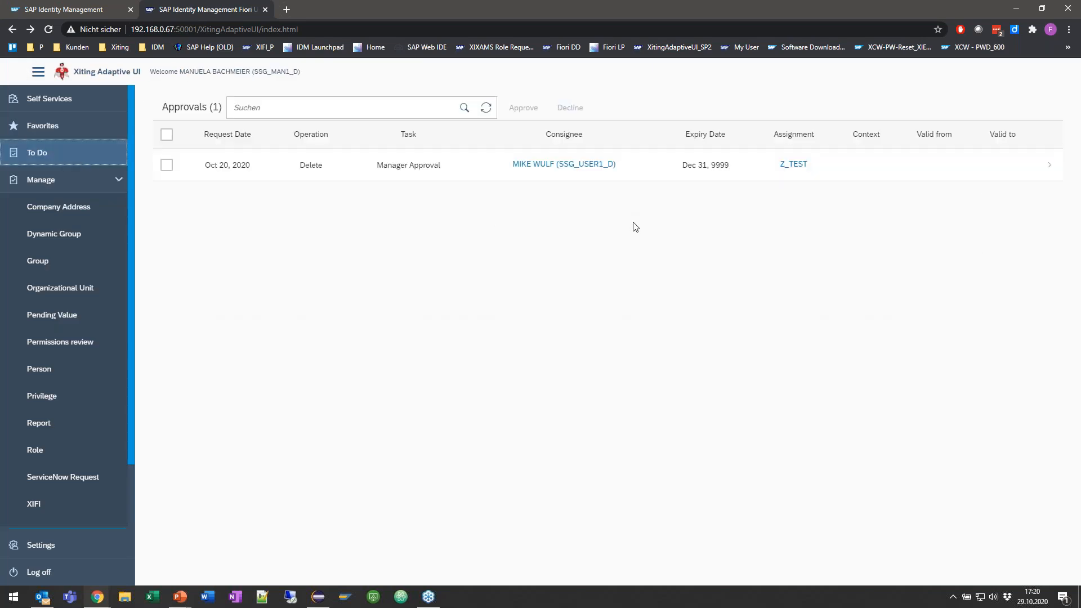
Step: Open the Delete request for Z_TEST, review its assignment, request and approval information, and return to the approvals
click(658, 169)
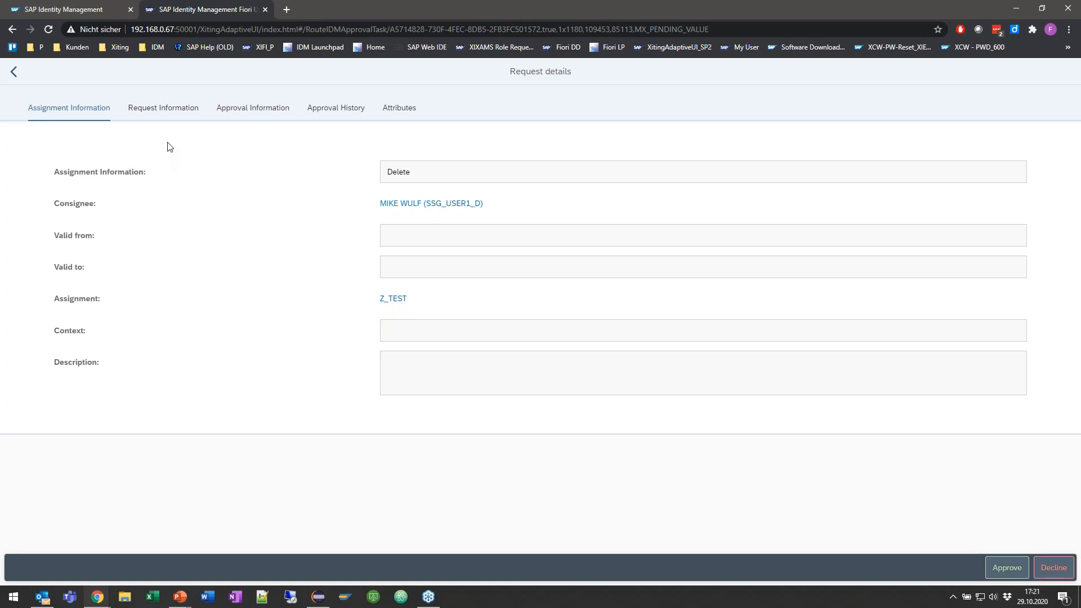
click(180, 110)
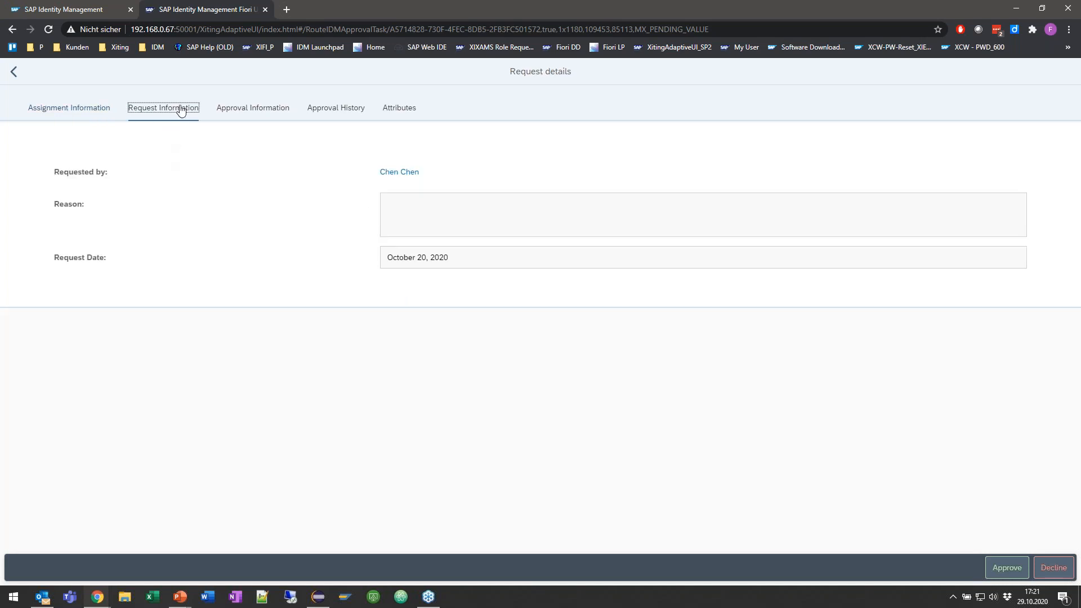
click(262, 108)
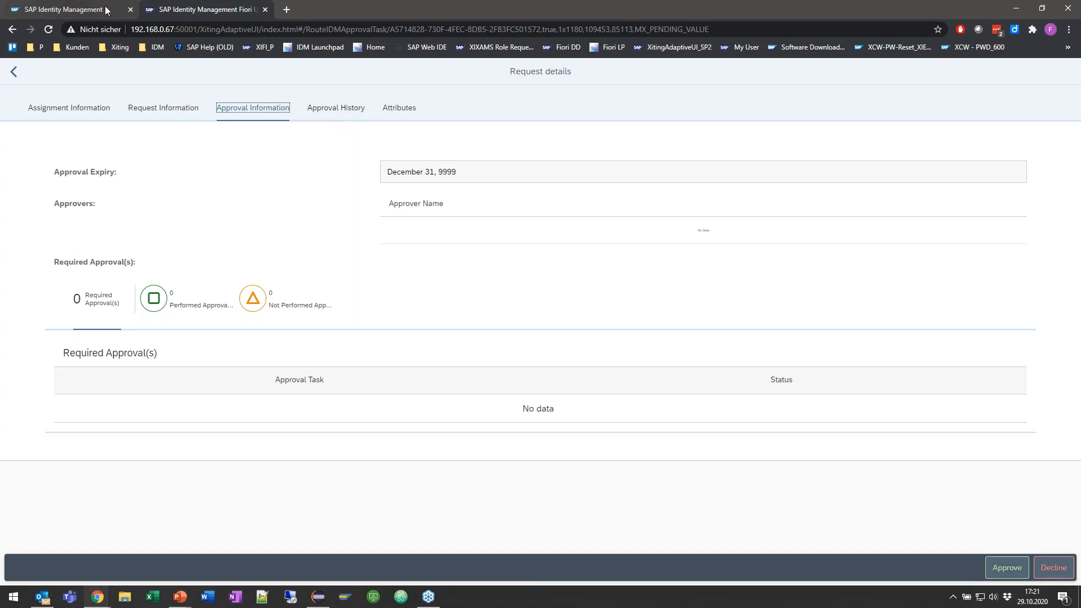
click(17, 77)
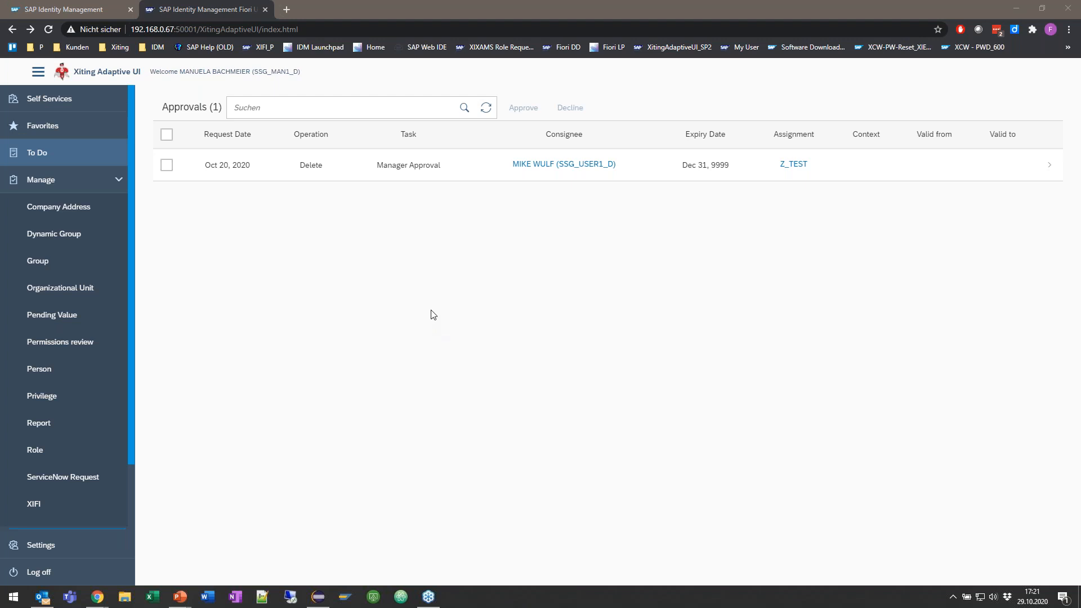
Step: Open the details of the Z_TEST assignment from the approval, inspect its general attributes, and return to the approvals list
click(264, 227)
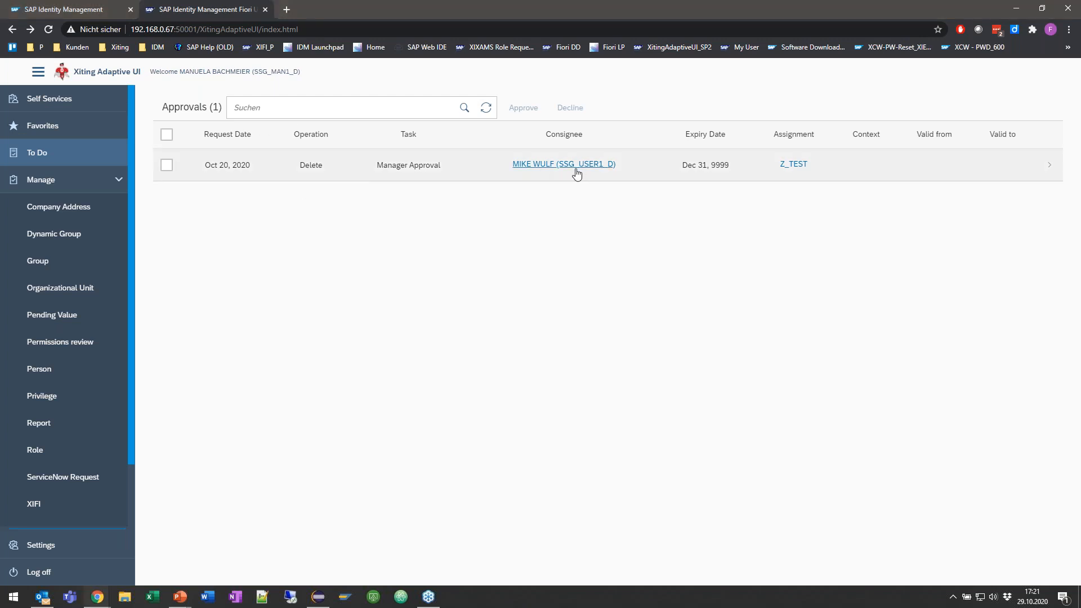
click(799, 166)
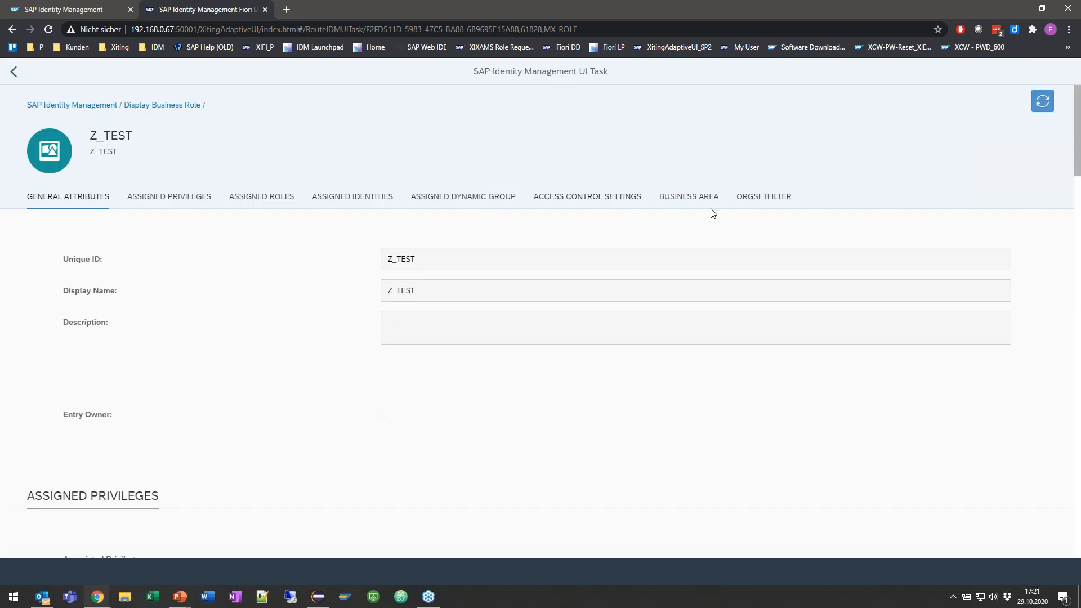
click(262, 262)
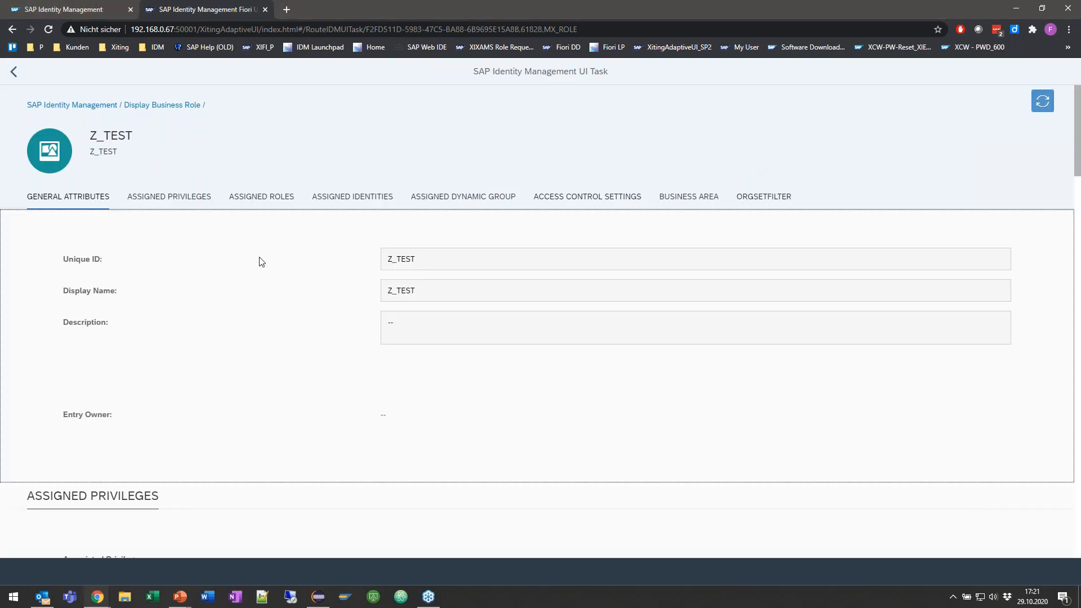
mouse_move(420, 258)
mouse_down()
mouse_move(368, 260)
mouse_move(416, 259)
mouse_up()
click(393, 261)
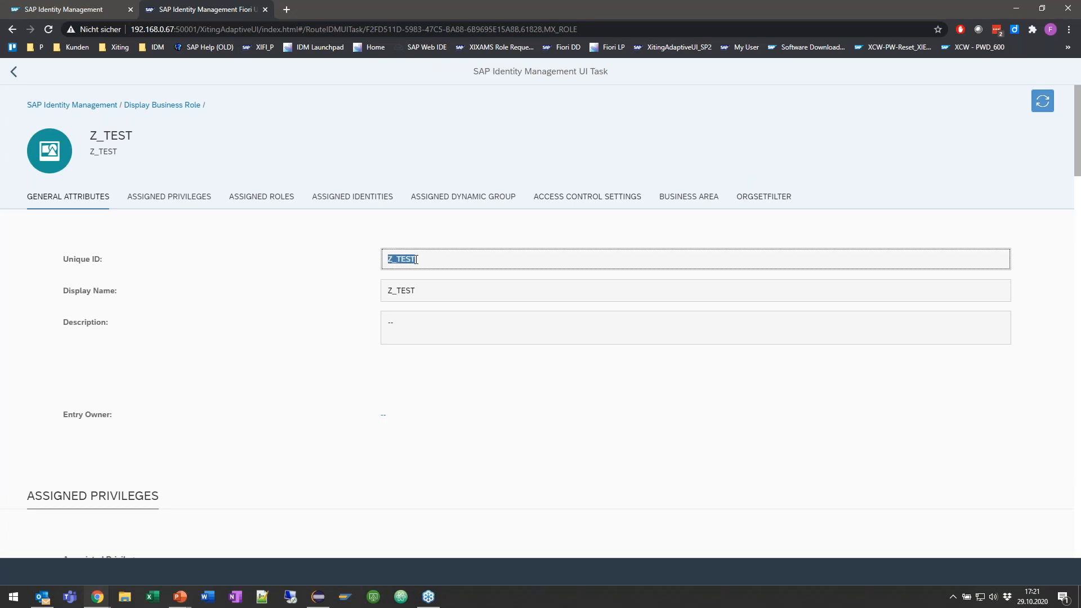
click(97, 107)
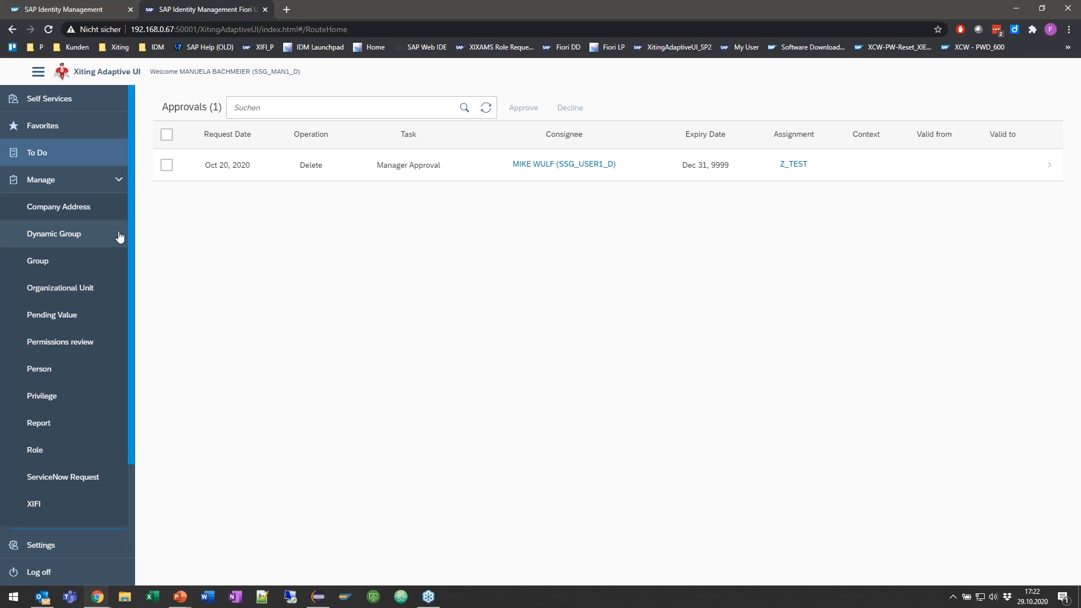
Step: Open the Person entry type under Manage and search it for ssg_user5_d
click(47, 375)
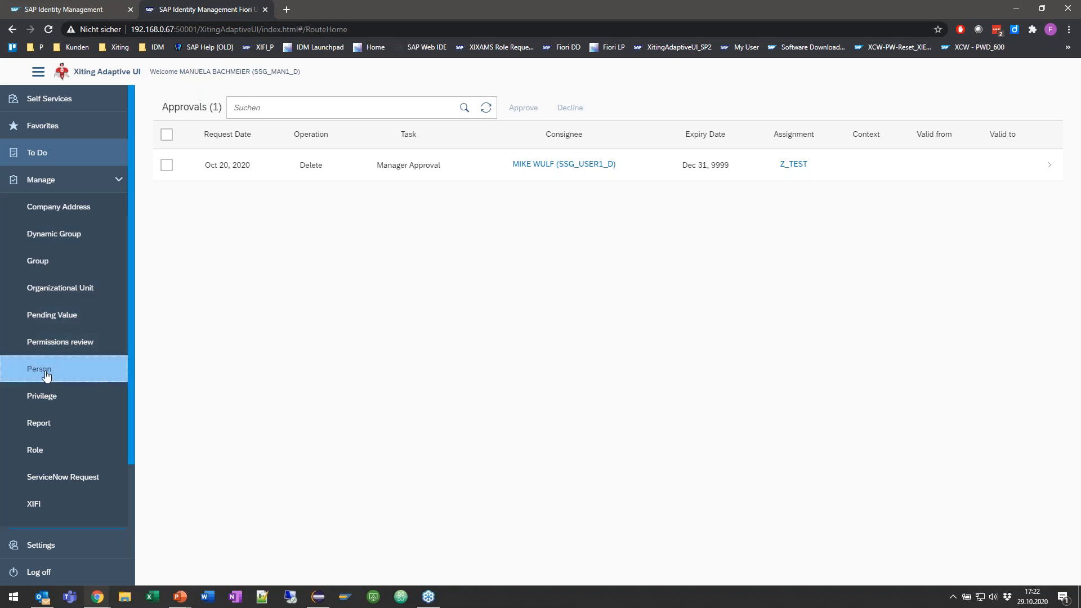
click(260, 184)
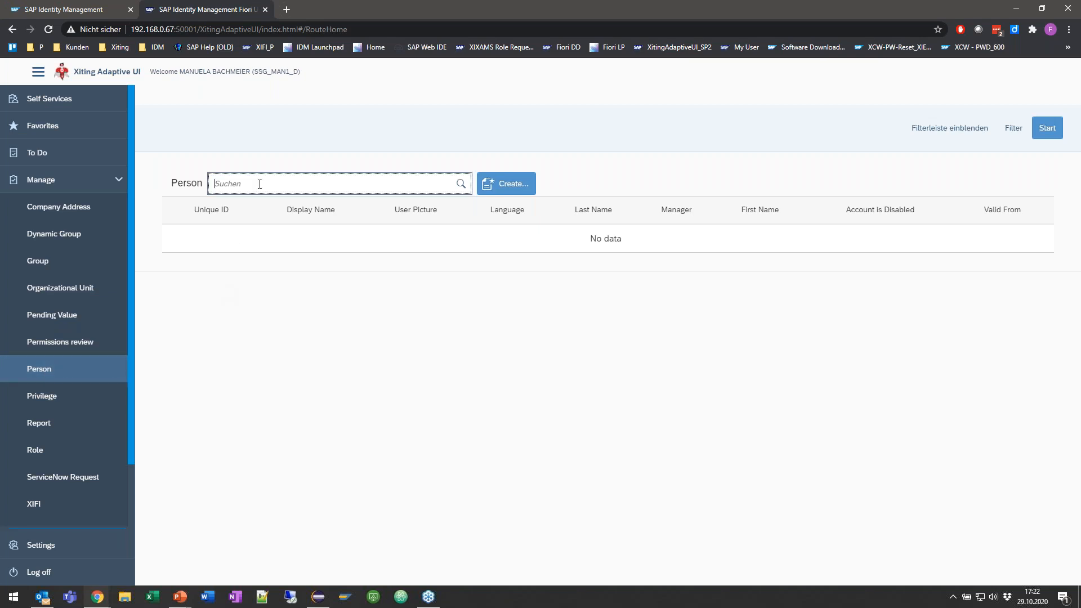
text(ssg_user5_d)
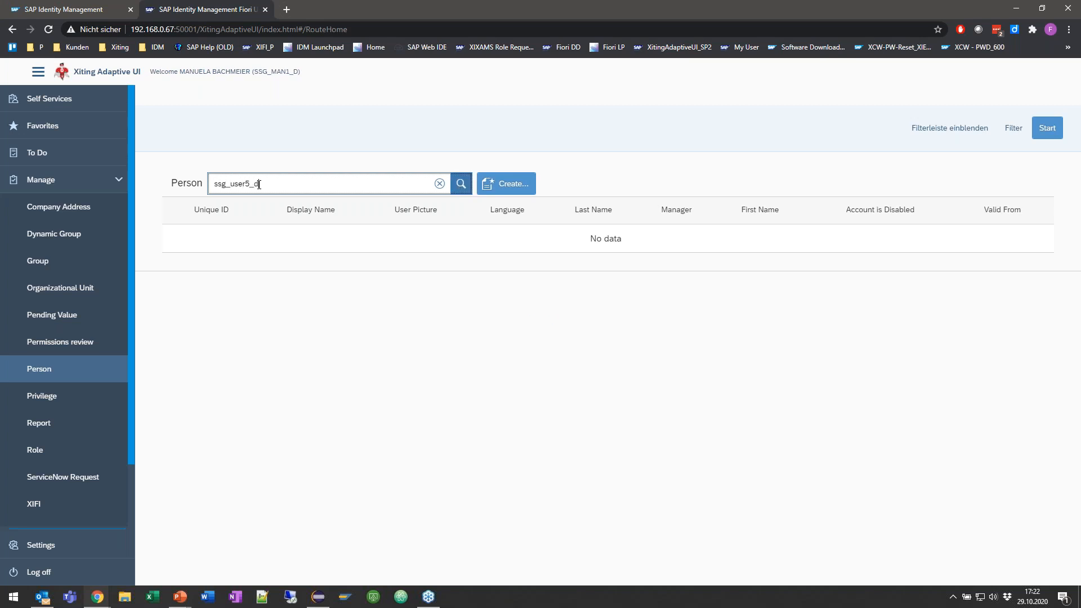
click(461, 184)
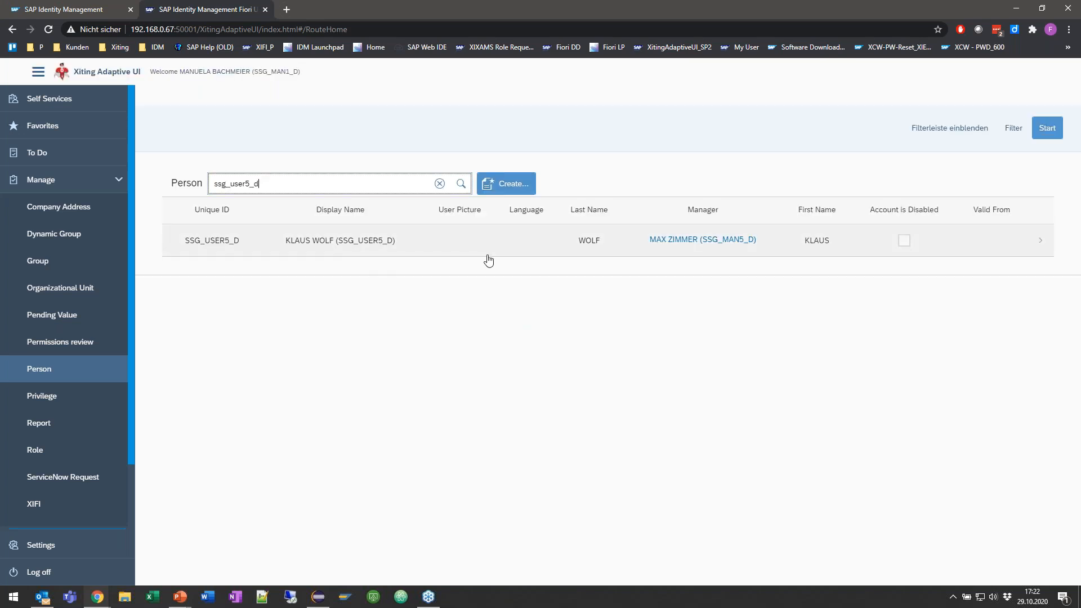
Step: Choose the SSG_USER5_D person and open the Assign Privileges, Roles and Groups task for that identity
click(431, 244)
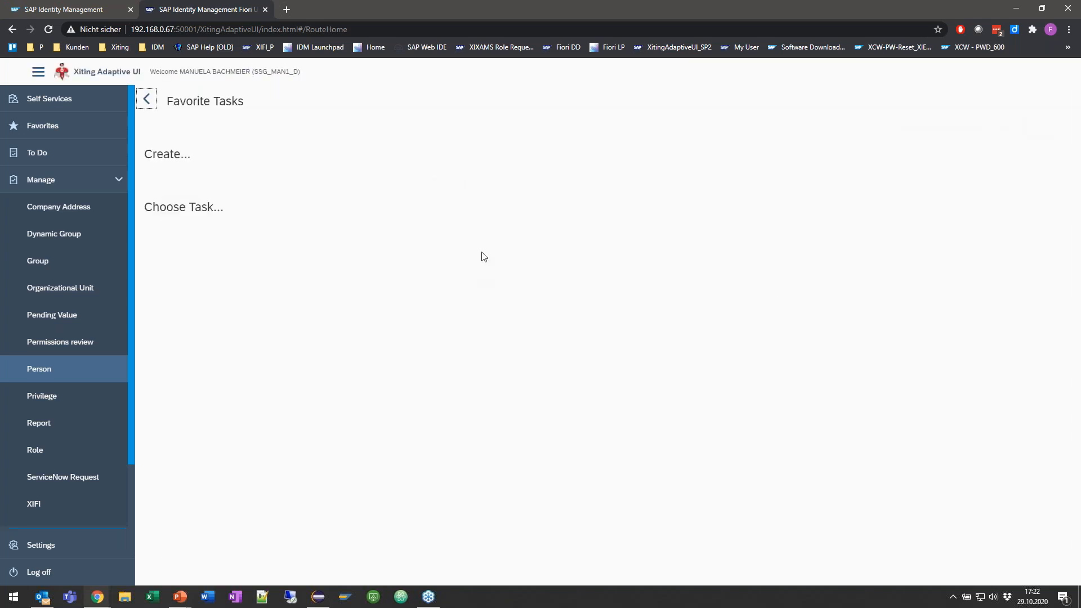
scroll(514, 386, down, 4)
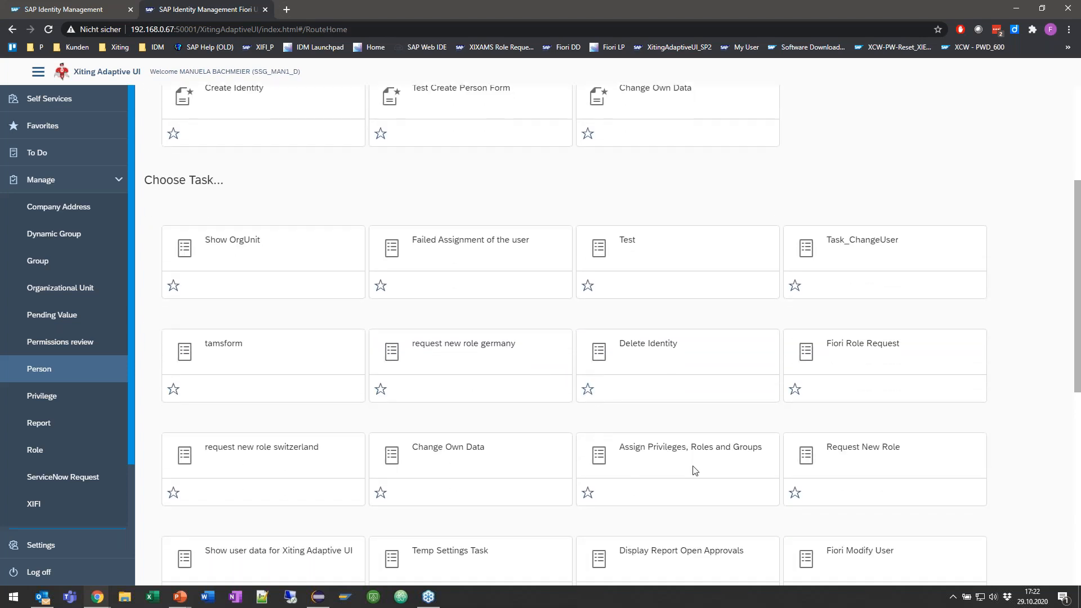
click(652, 449)
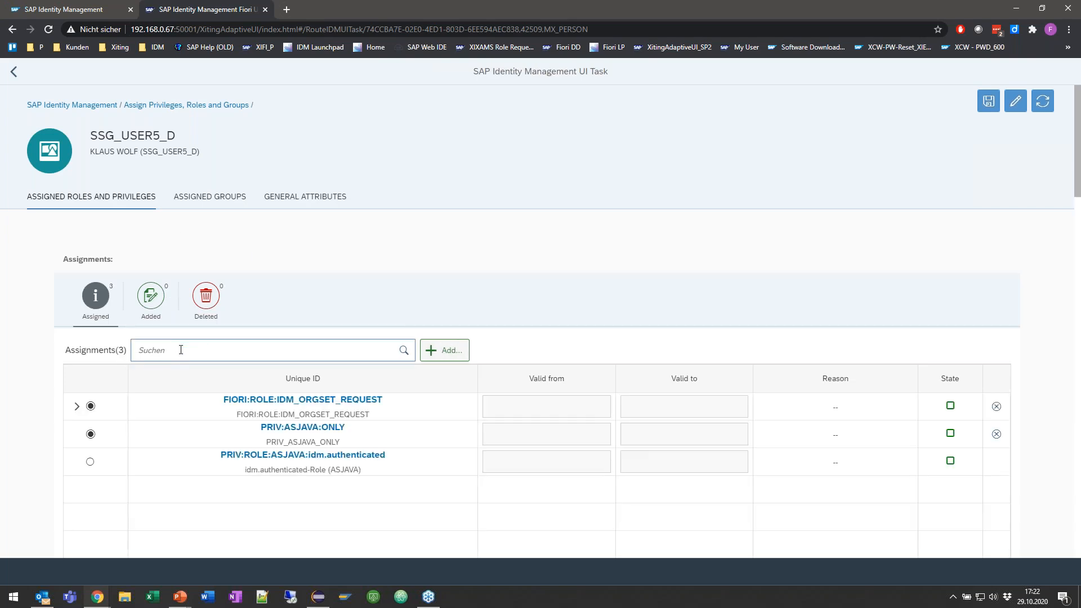
Step: Search the identity's assigned roles and privileges for *XIEZ500*
click(207, 349)
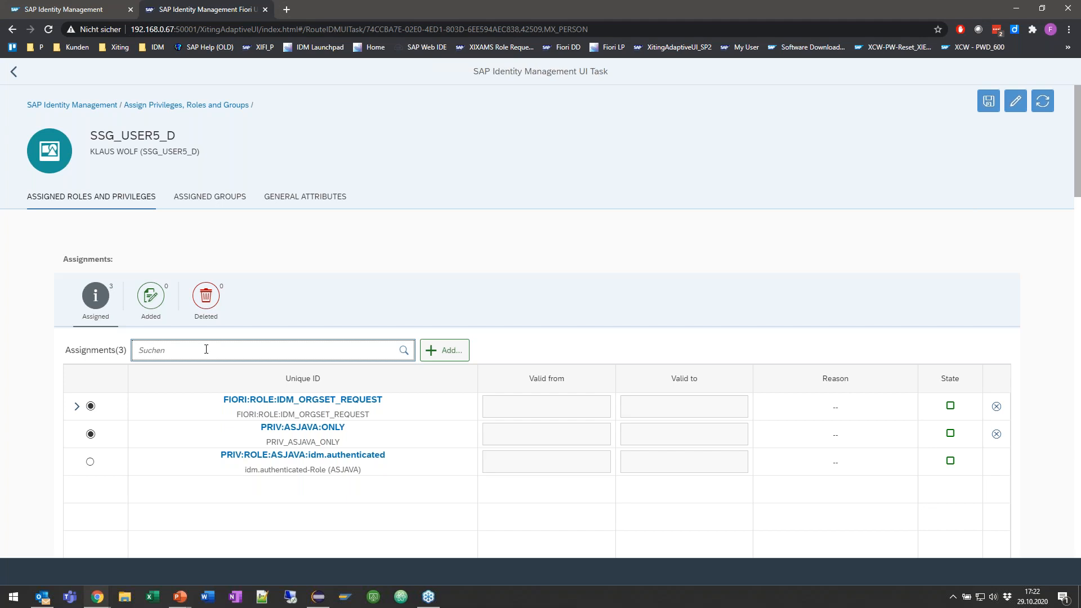
text(Z500)
text(*)
text(XIE)
click(403, 350)
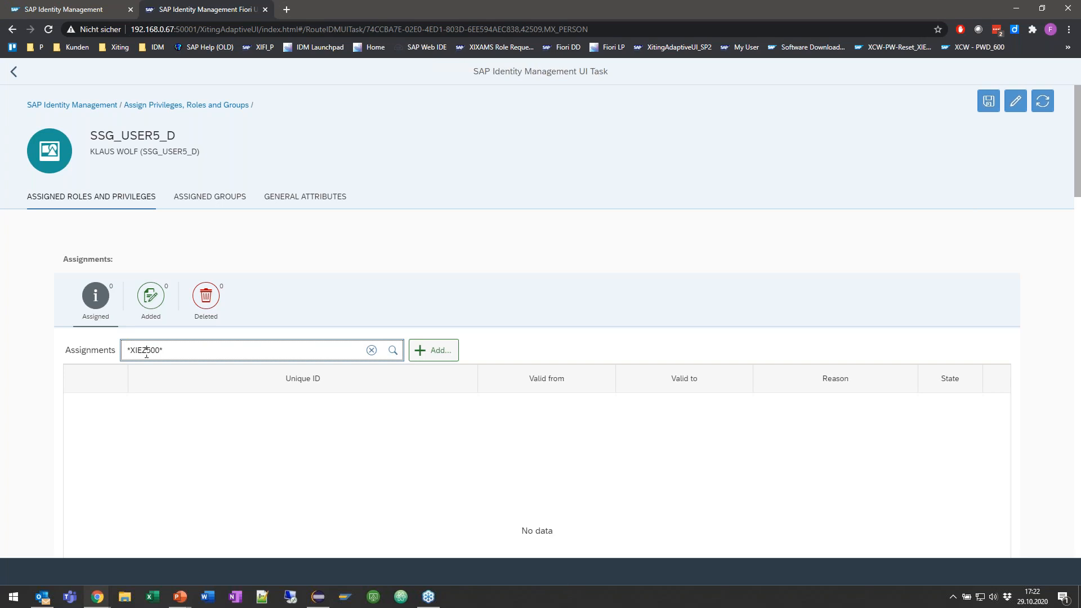
Step: Search the assigned roles and privileges for *XIEZ001*, and repeat the search with *XIE001*
text(001)
key(Delete)
key(Delete)
key(Return)
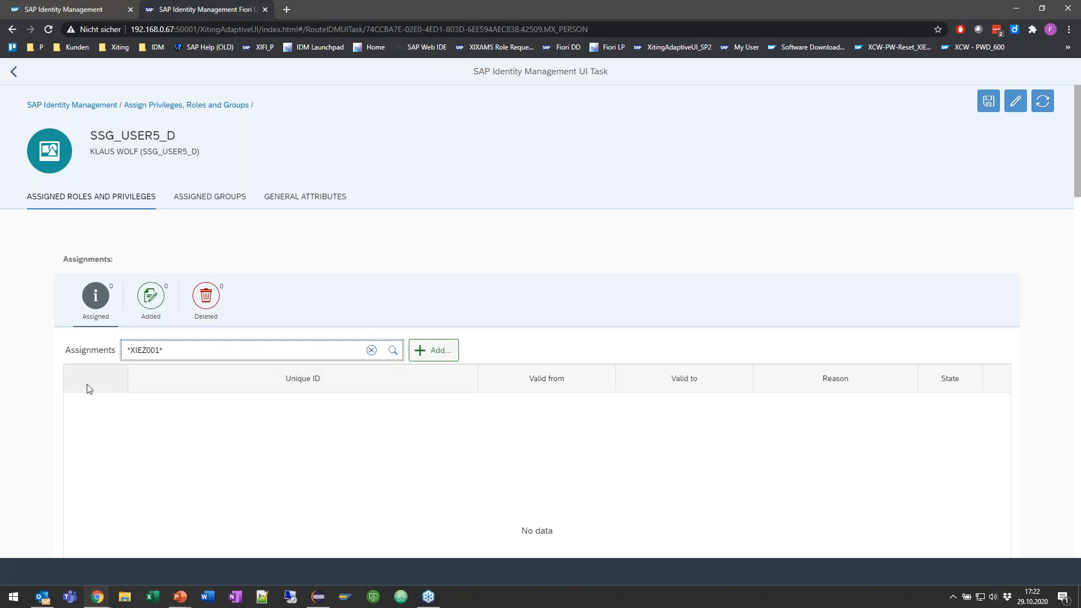
scroll(35, 388, down, 1)
click(150, 318)
key(BackSpace)
key(Return)
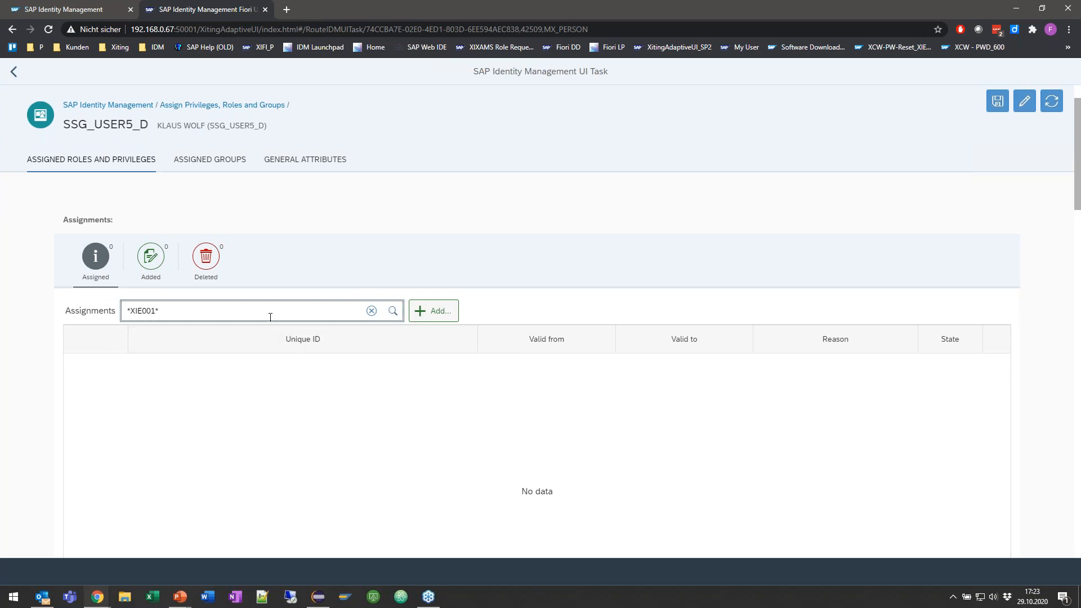
Step: Clear the assignment search term and list all of the identity's assignments again
click(373, 315)
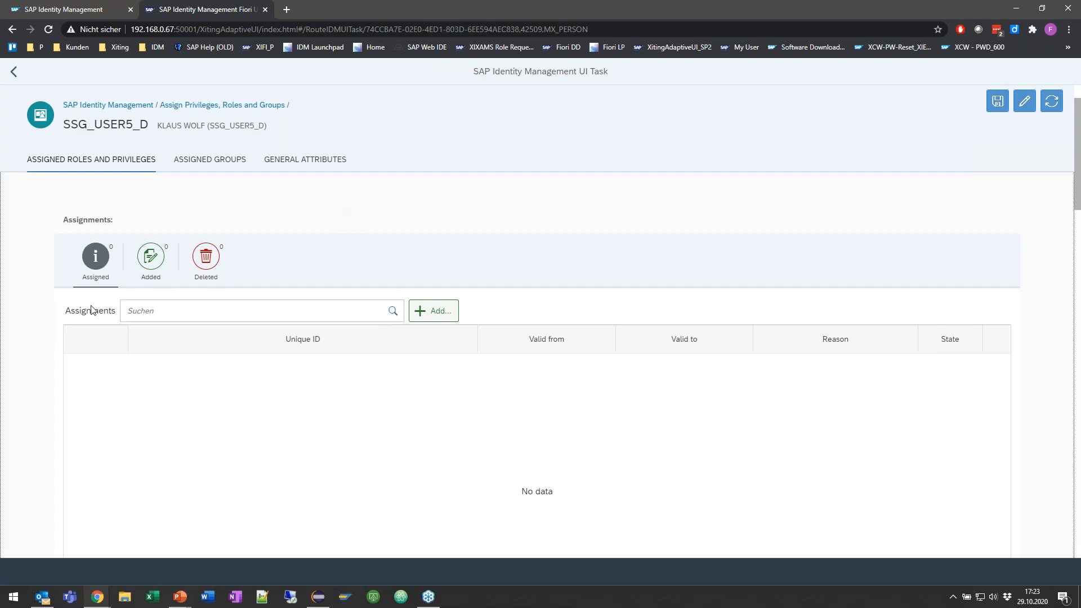
scroll(151, 292, up, 1)
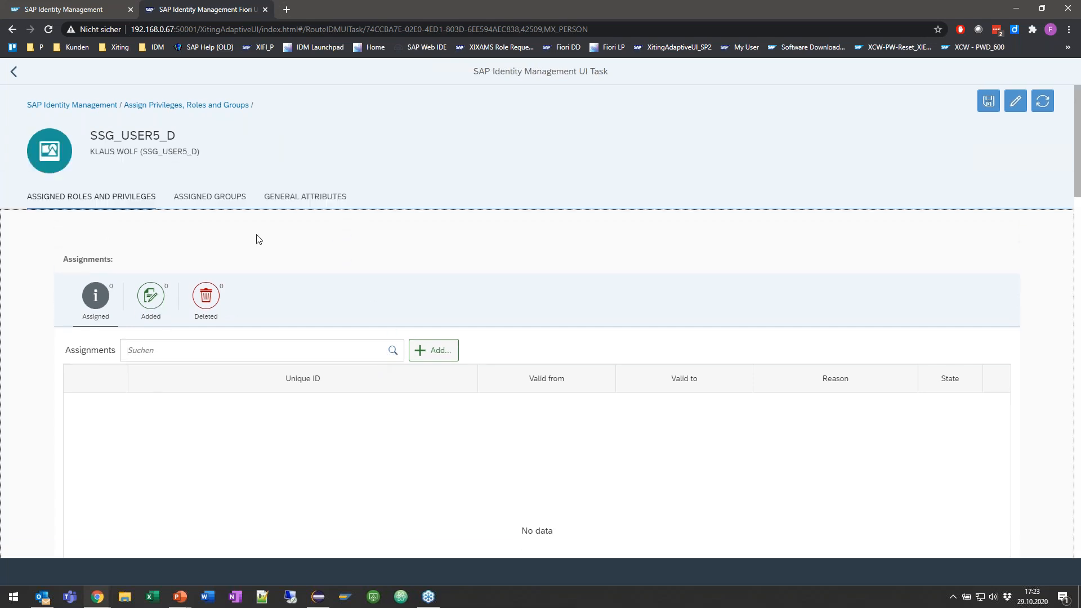
click(393, 350)
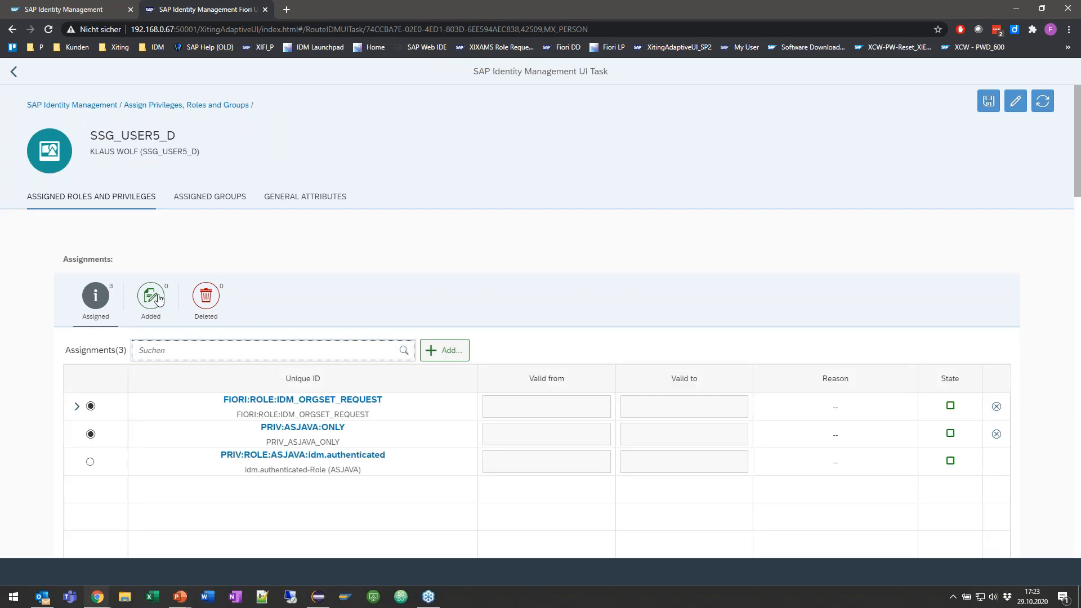
Step: Show the Added assignments and search them for *XIE001*
click(145, 315)
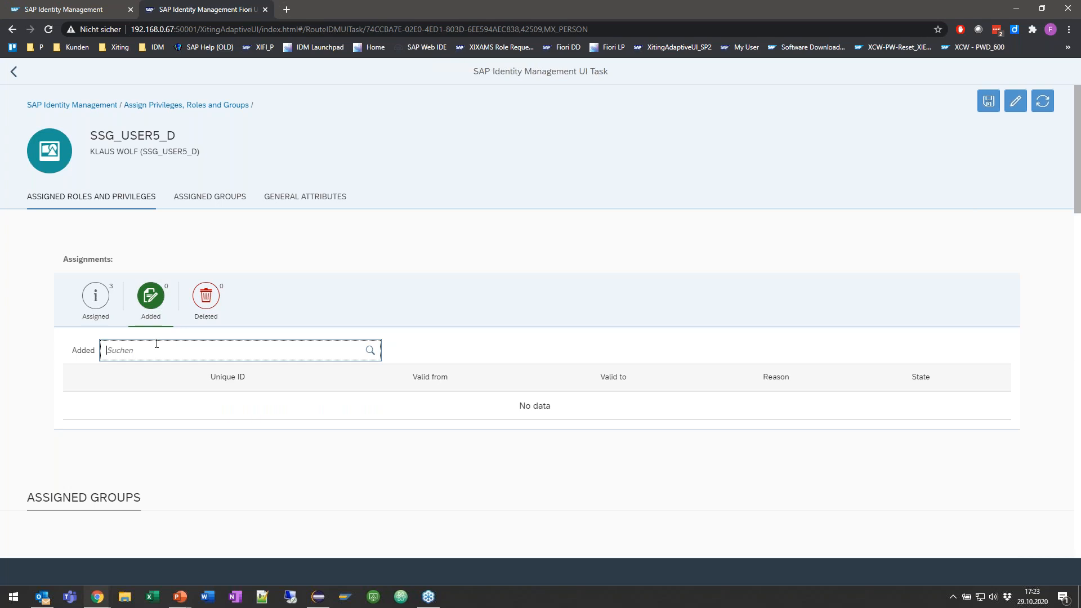
text(*)
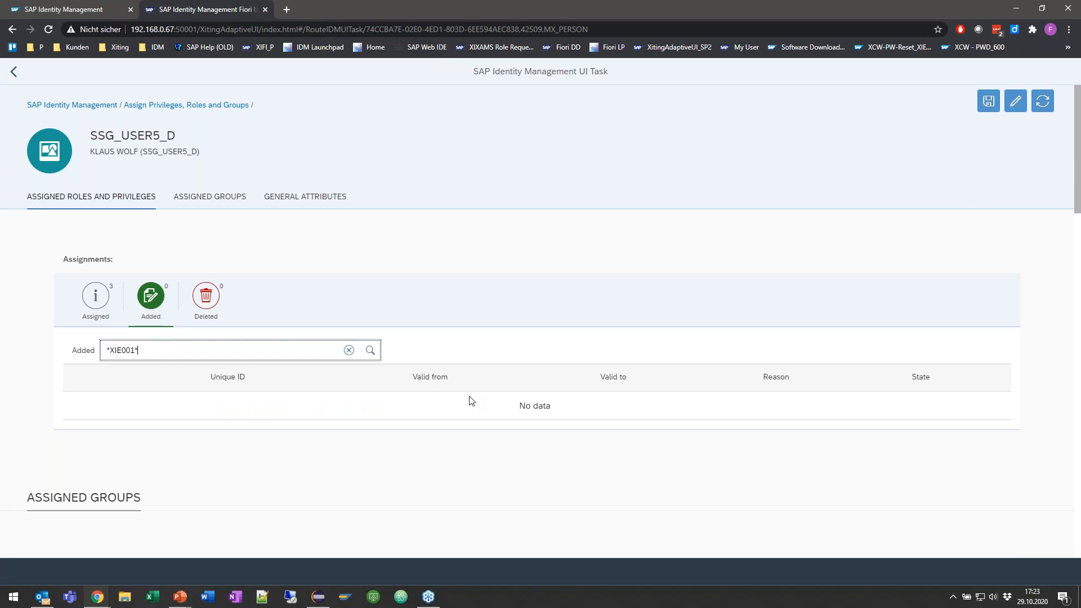
click(370, 352)
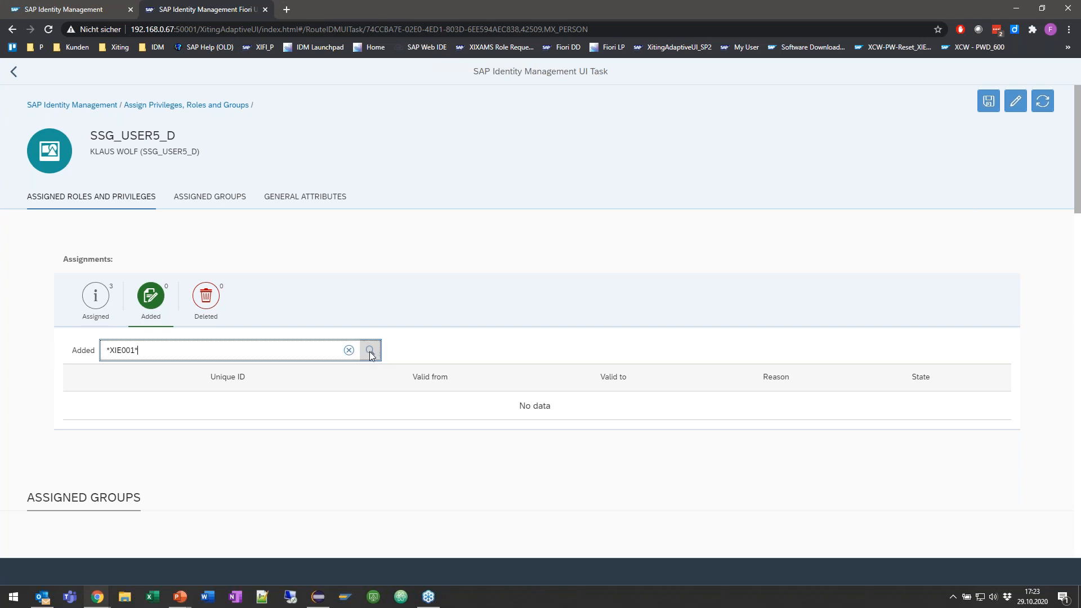
click(384, 352)
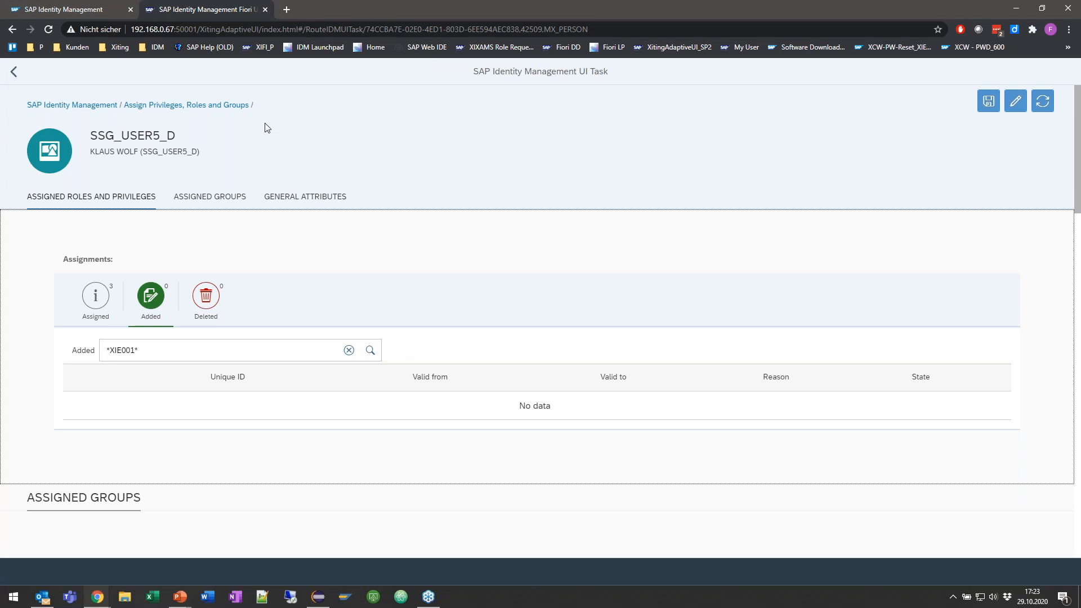
Step: Switch to the Chrome window of the 192.168.0.31 system and open the IDM8 PRD Fiori XAMS Role Request bookmark in a new tab
key(alt+Tab)
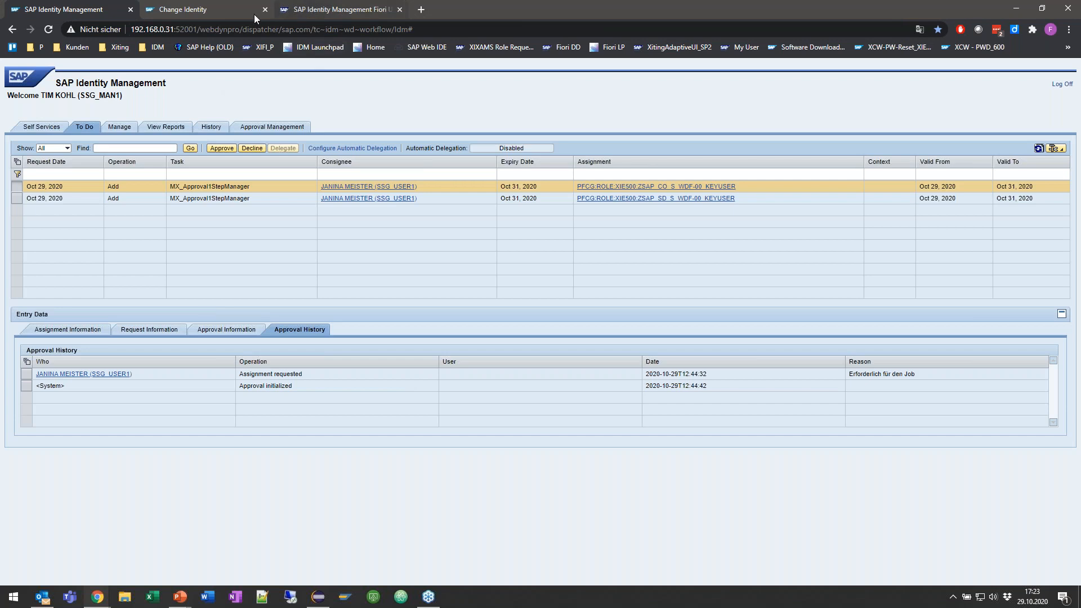
click(228, 12)
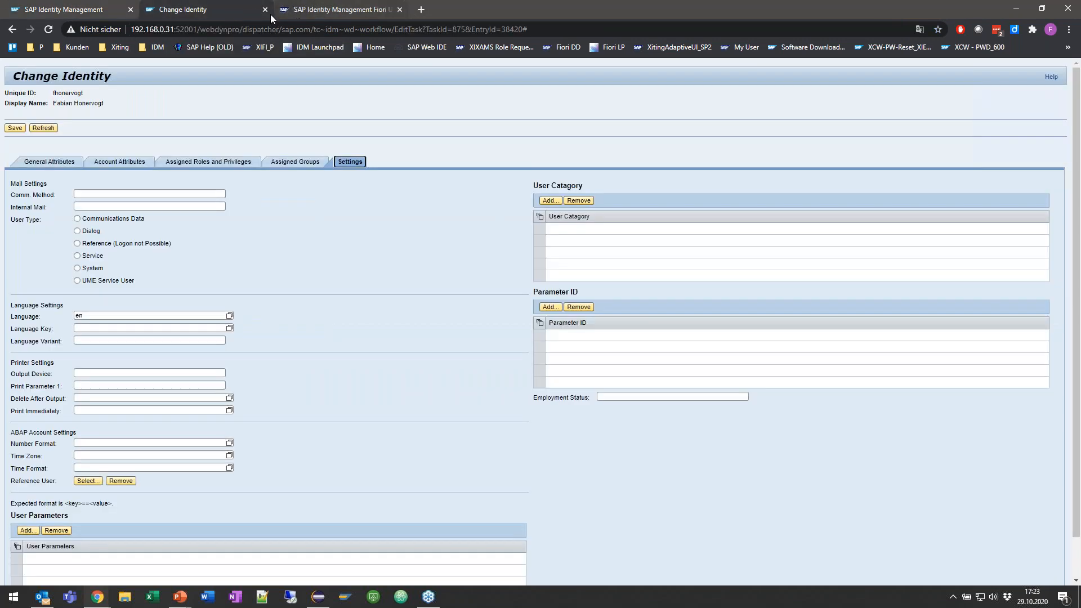
click(299, 12)
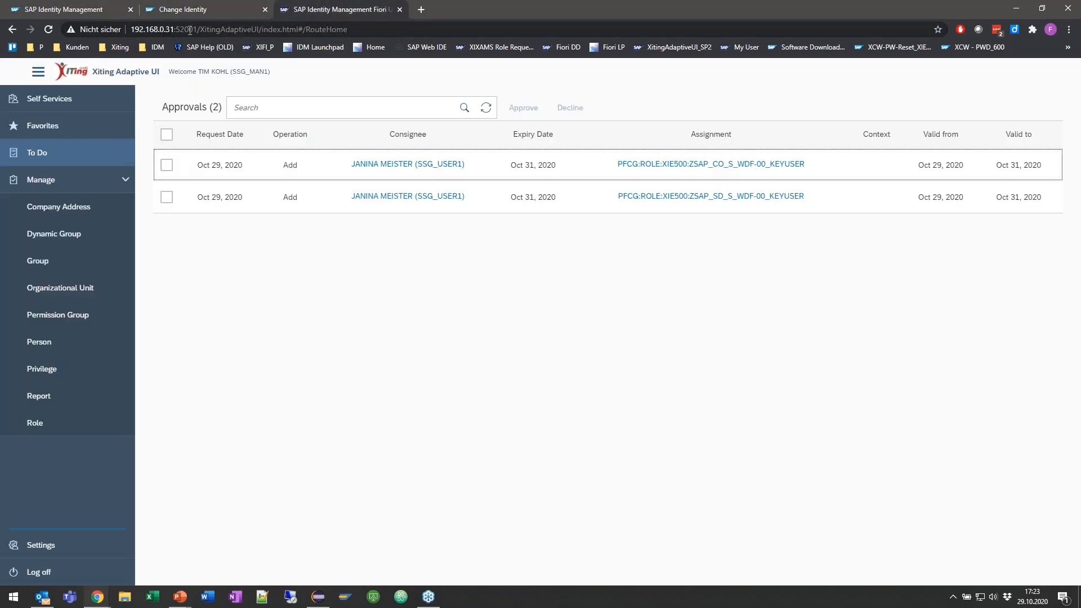
click(112, 49)
mouse_move(177, 141)
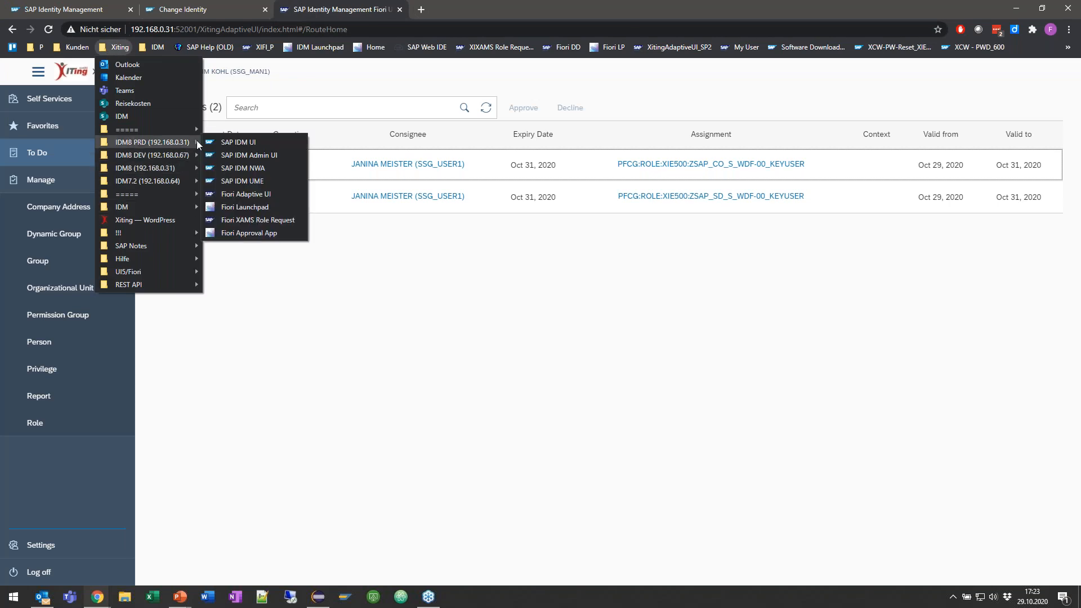
middle_click(235, 223)
click(448, 8)
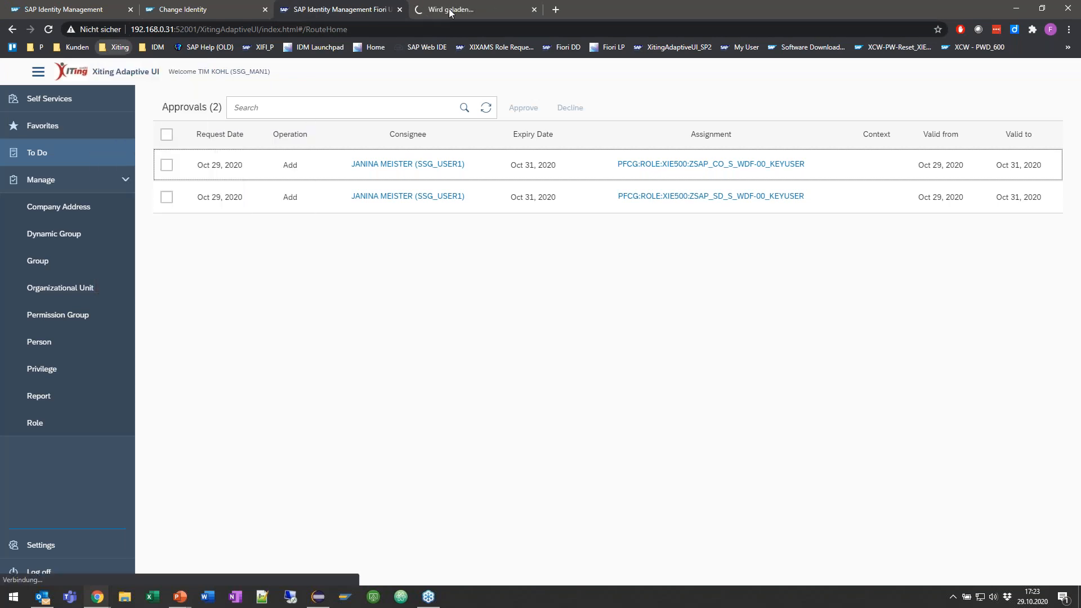
Step: Change the port in the role request page's address to 52001 and load the page
click(130, 31)
click(130, 31)
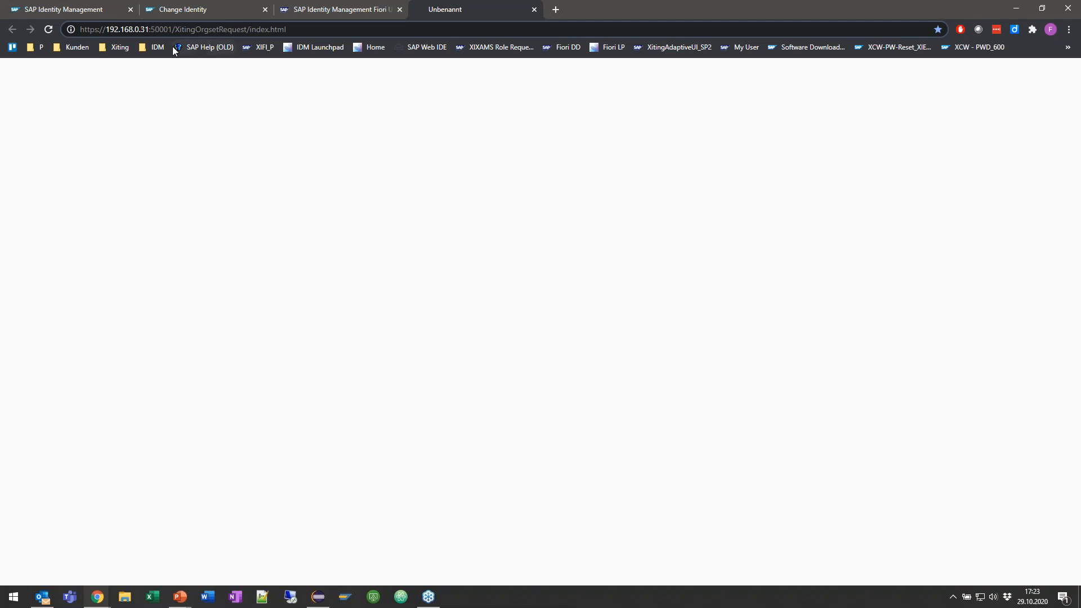
key(Delete)
text(2)
key(Return)
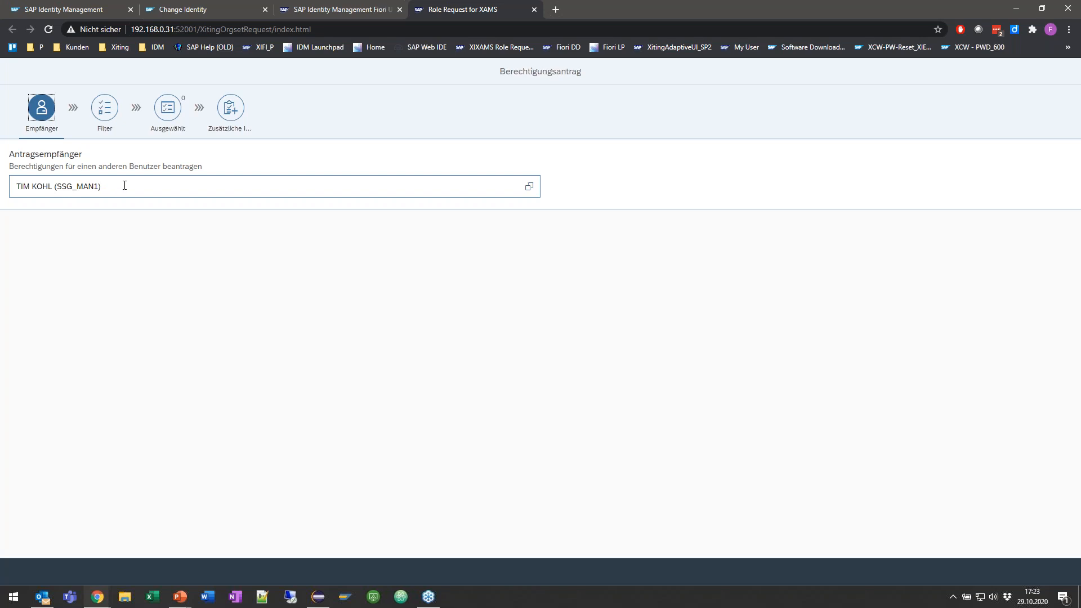
Step: In the role request filter, set the Orgset Repository to XIE500 and OrgSet Lvl 1 to SAP AG
click(108, 117)
click(198, 203)
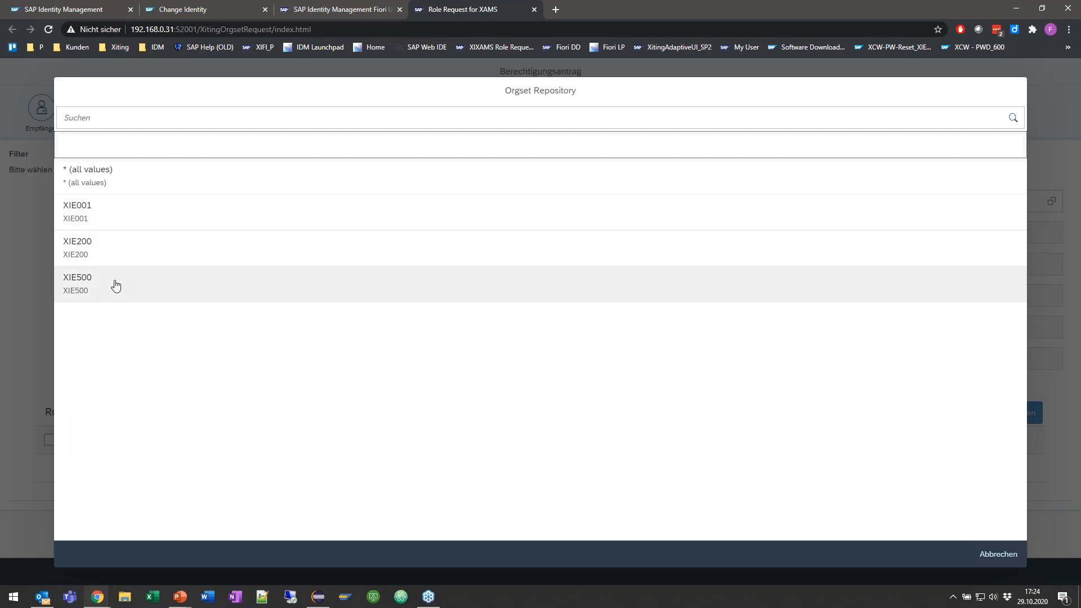
click(97, 287)
click(256, 233)
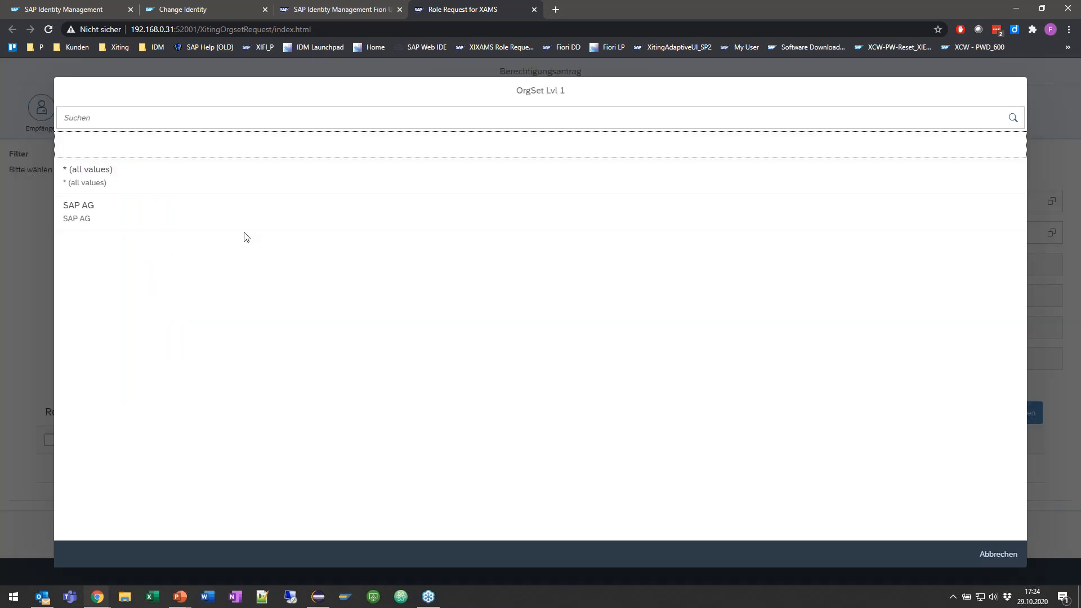
click(172, 214)
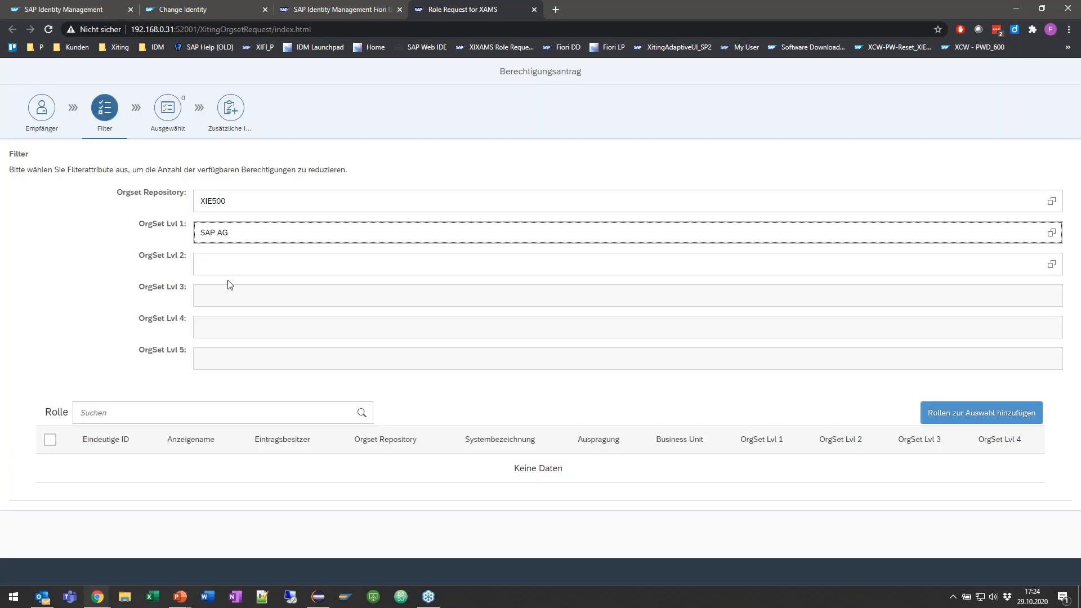
Step: Narrow the filter by setting OrgSet Lvl 2 to Americas, Lvl 3 to USA and Lvl 4 to New York
click(235, 260)
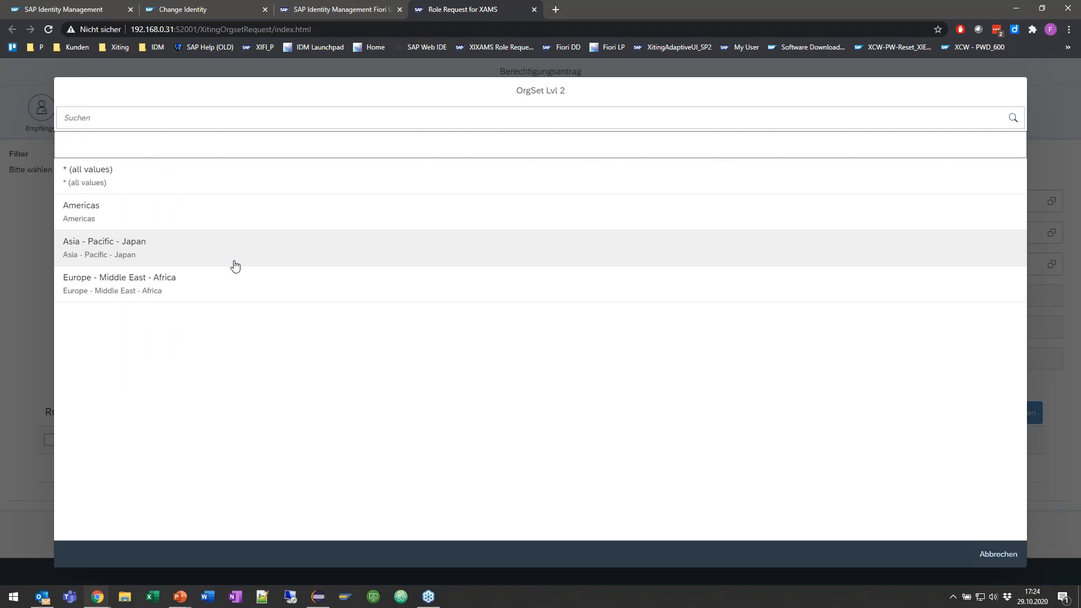
click(187, 201)
click(232, 294)
click(186, 208)
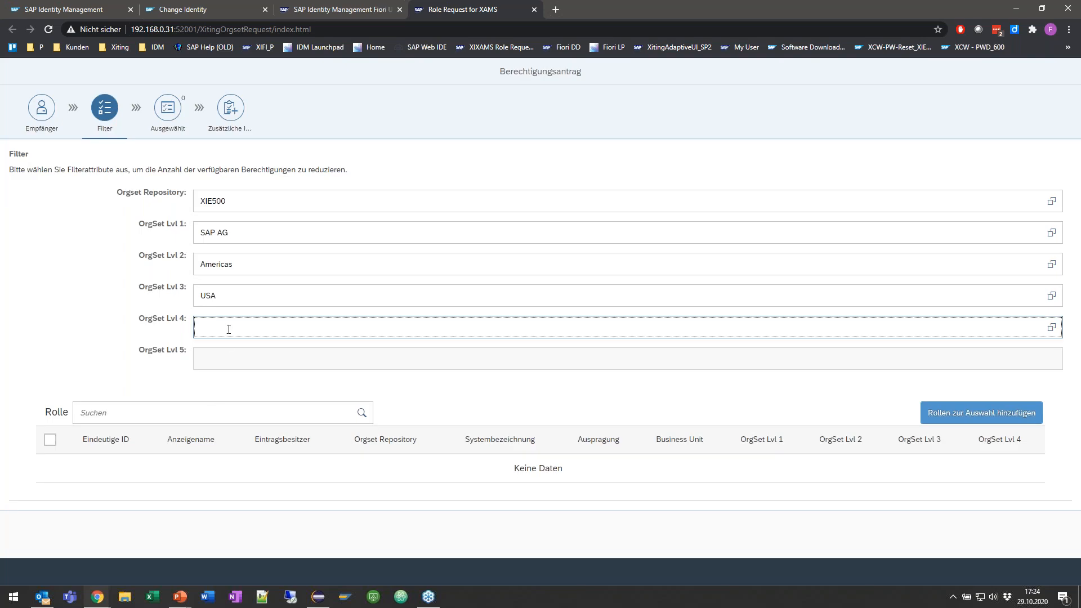
click(229, 327)
click(197, 221)
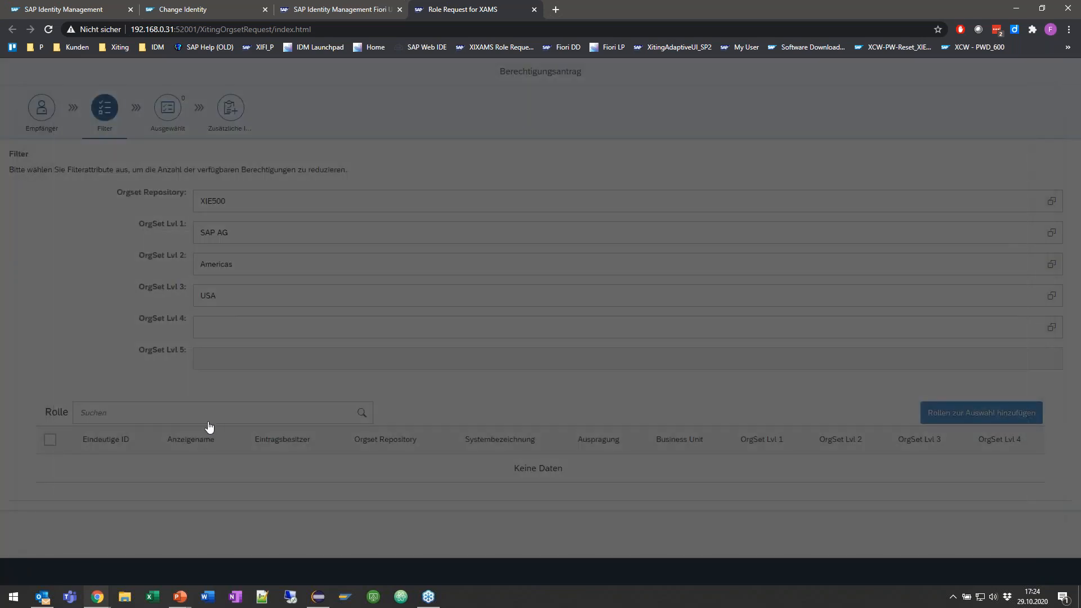
Step: Add the roles ZSAP_CO_S_NYC-00_KEYUSER and ZSAP_SD_S_NYC-00_KEYUSER to the request and show the selected roles
scroll(230, 388, down, 2)
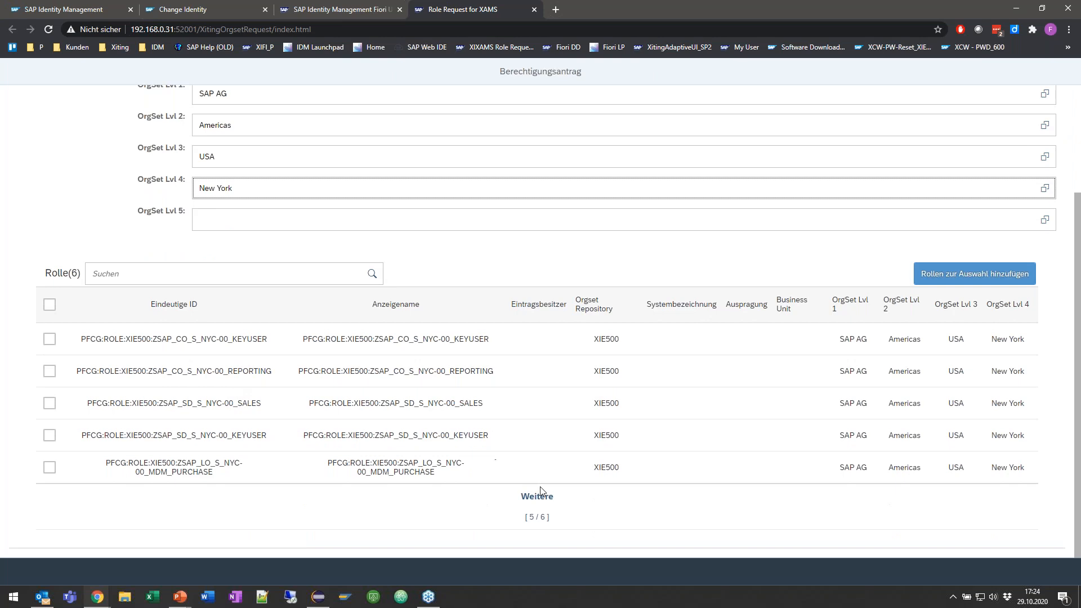
click(543, 512)
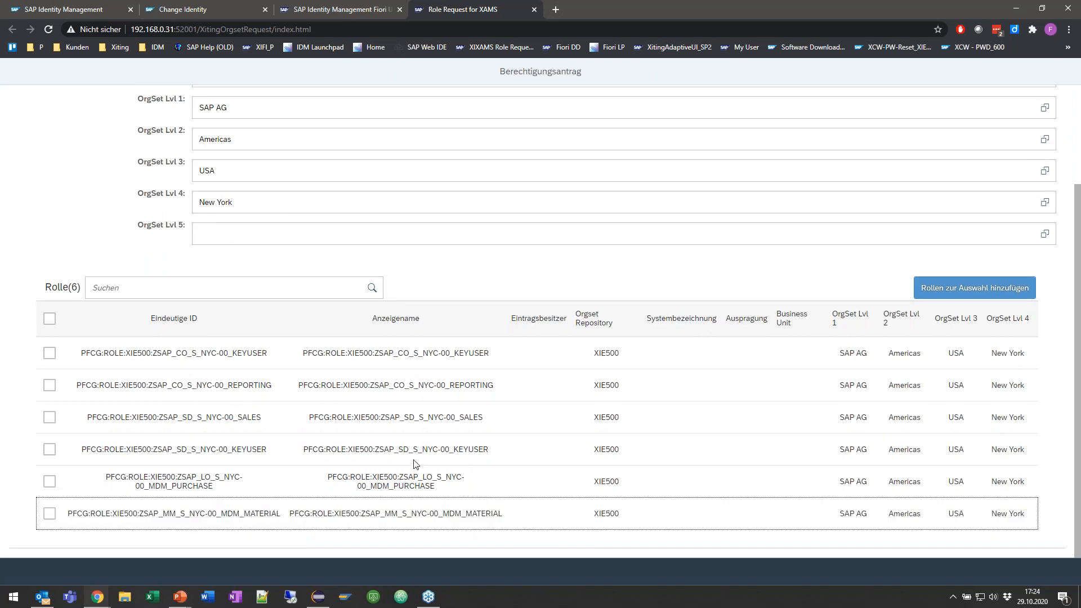
click(50, 353)
click(50, 449)
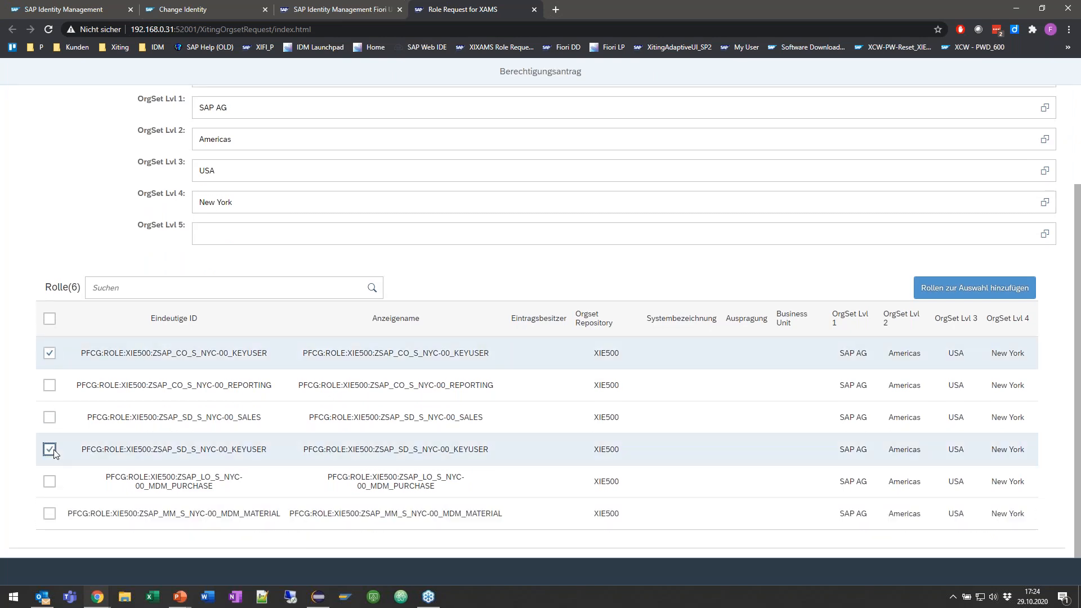
click(966, 298)
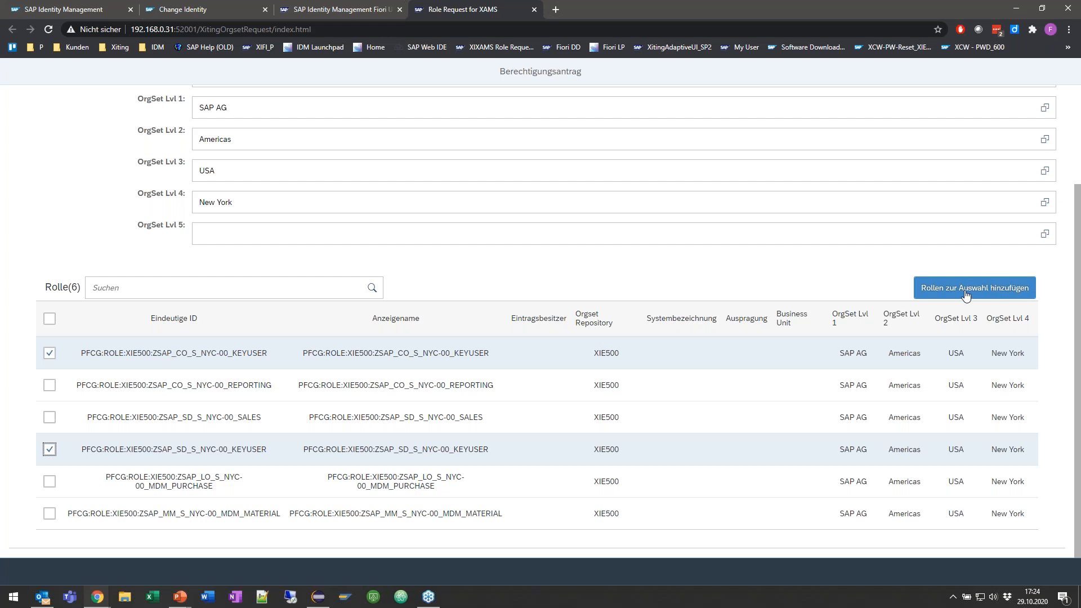
scroll(180, 123, up, 1)
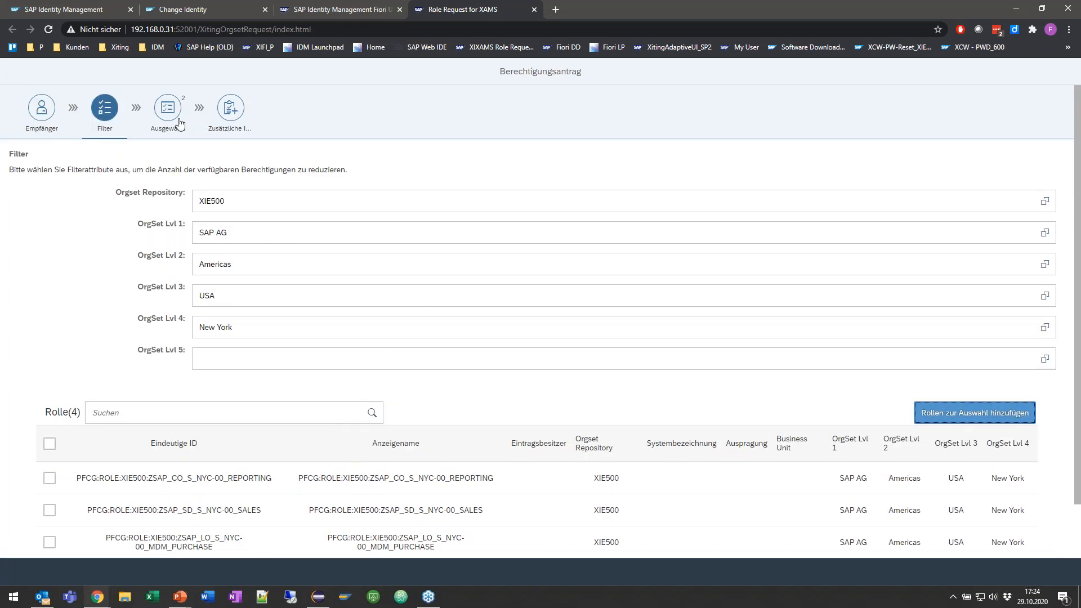
click(168, 108)
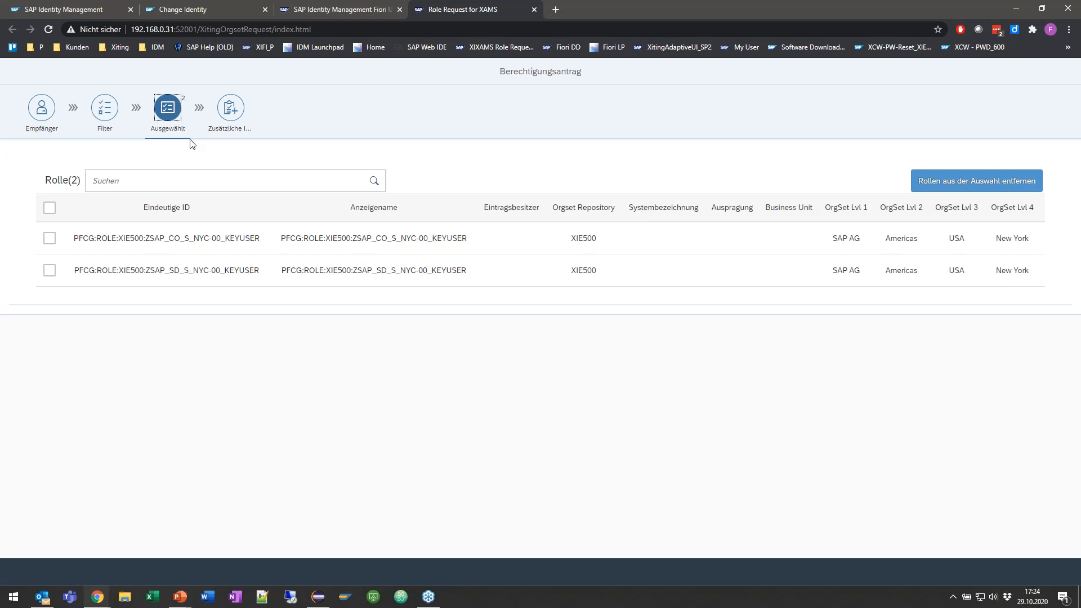
Step: Enter the validity 29.10.2020 - 31.10.2020 and the reason Testen as additional information, and submit the role request
click(231, 108)
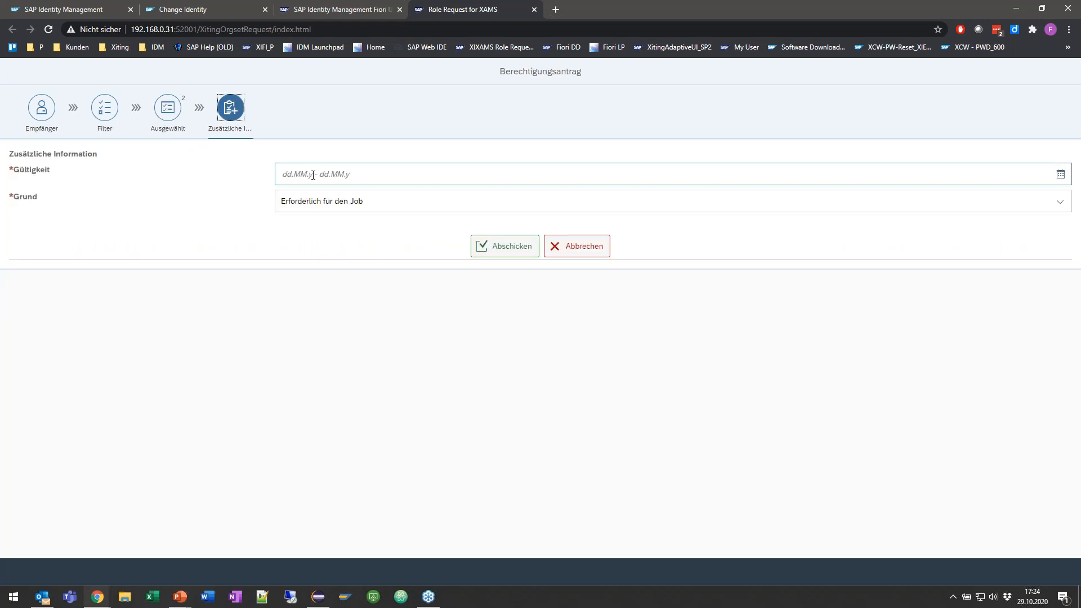
click(1058, 179)
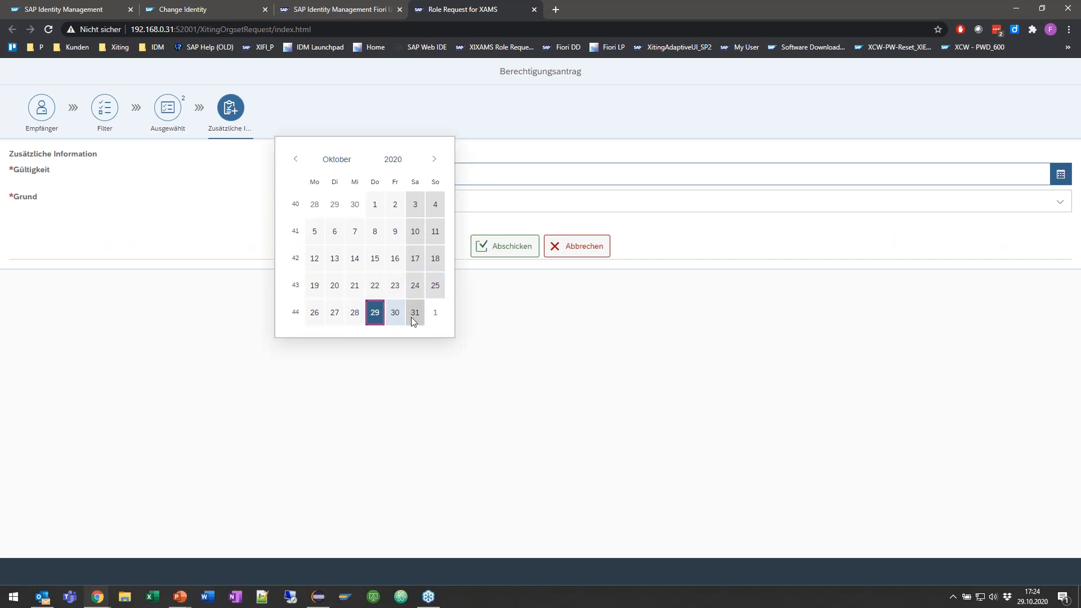
click(413, 313)
click(343, 207)
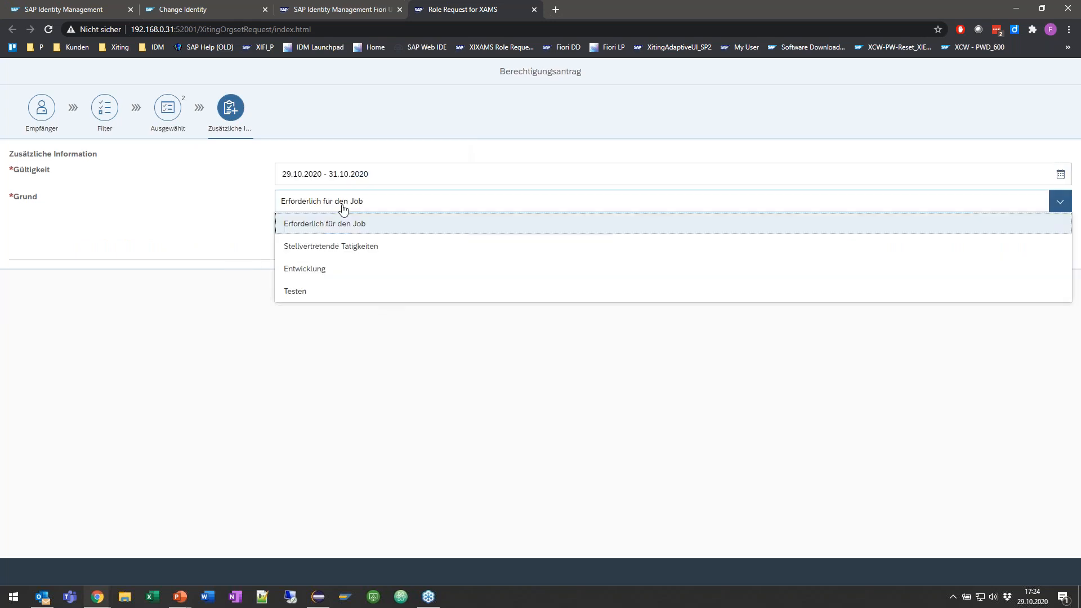
click(309, 292)
click(500, 247)
click(754, 354)
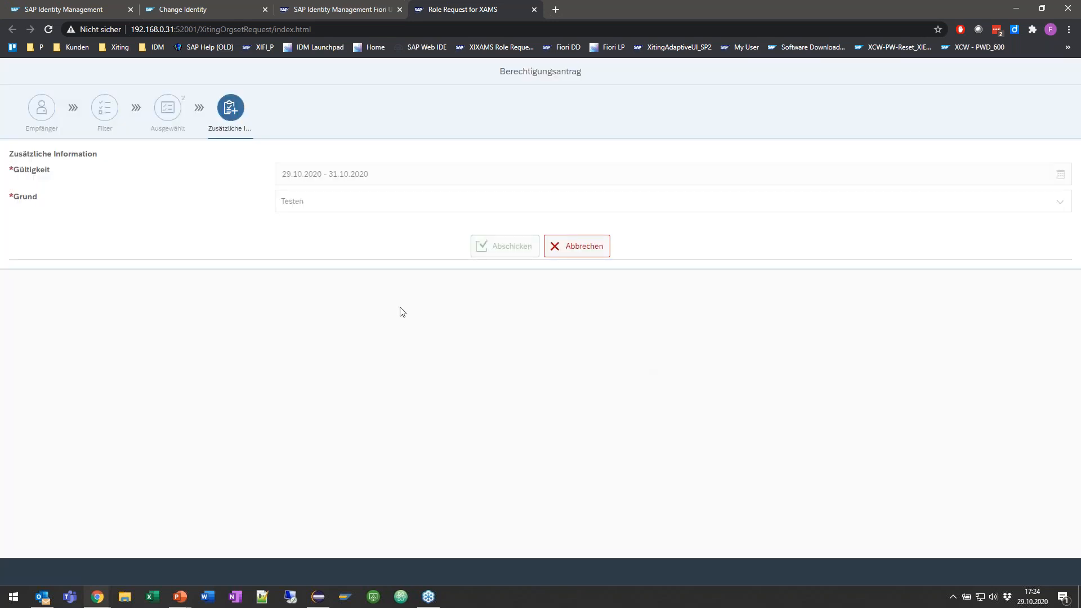
Step: Refresh the To Do approvals in the classic SAP Identity Management UI and copy the page's address
click(79, 9)
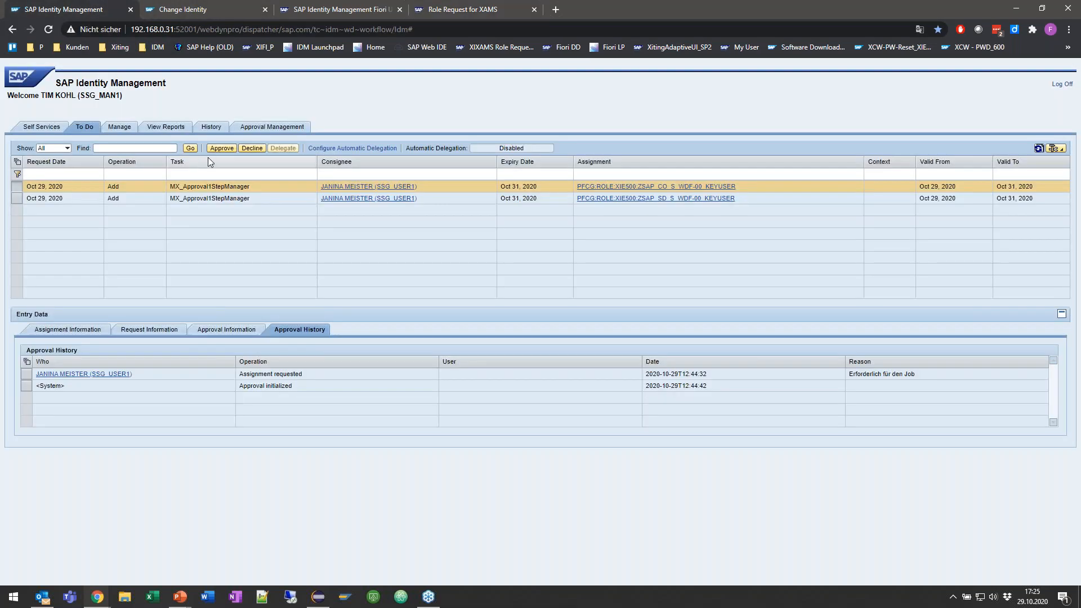
click(190, 149)
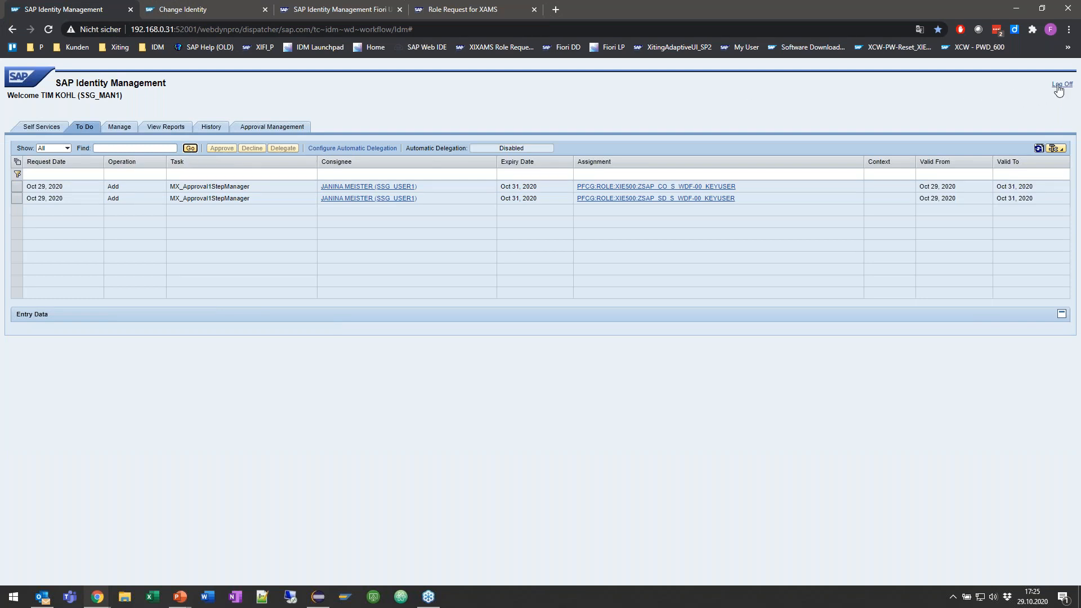
click(273, 31)
key(ctrl+c)
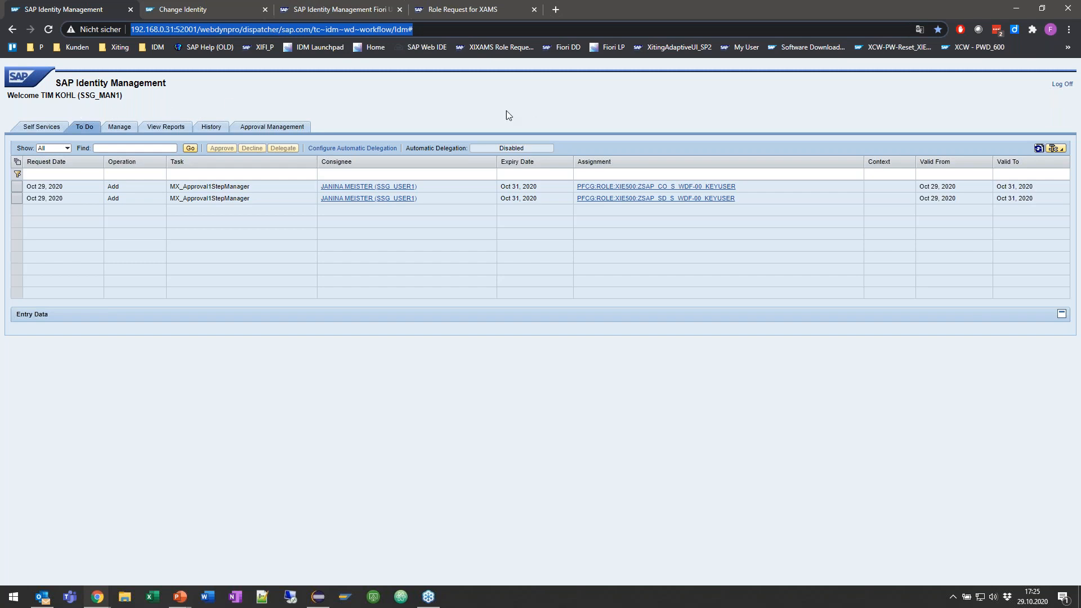
click(360, 10)
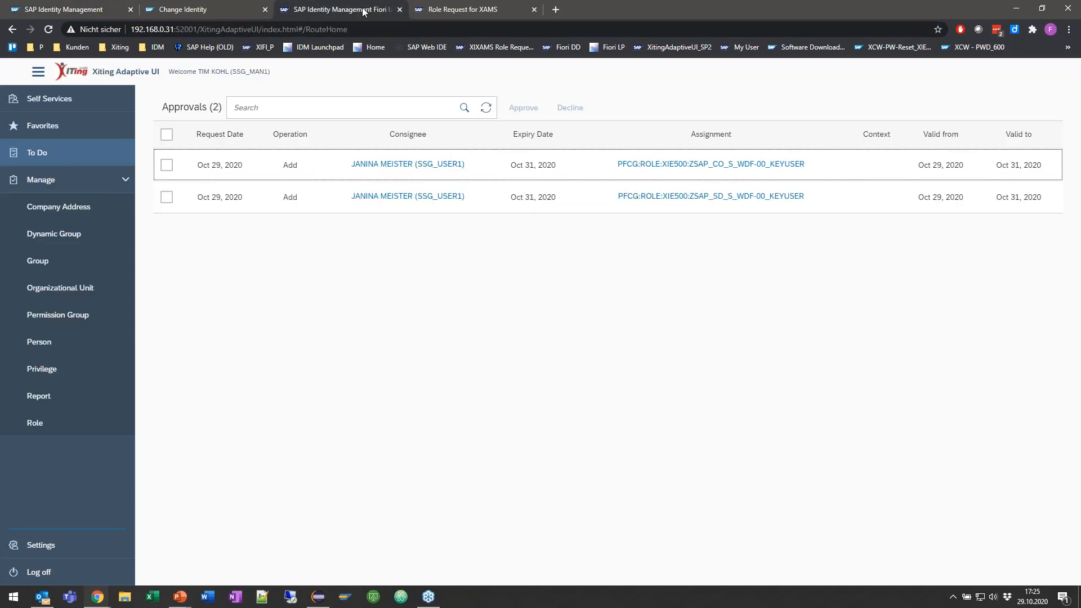
click(224, 8)
click(466, 10)
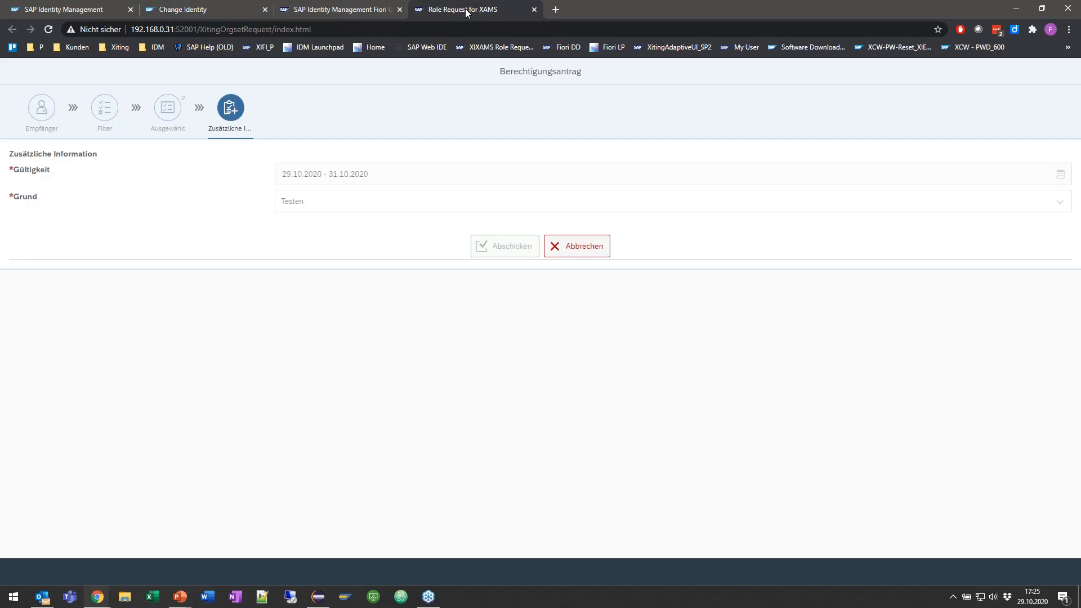
click(43, 114)
click(103, 13)
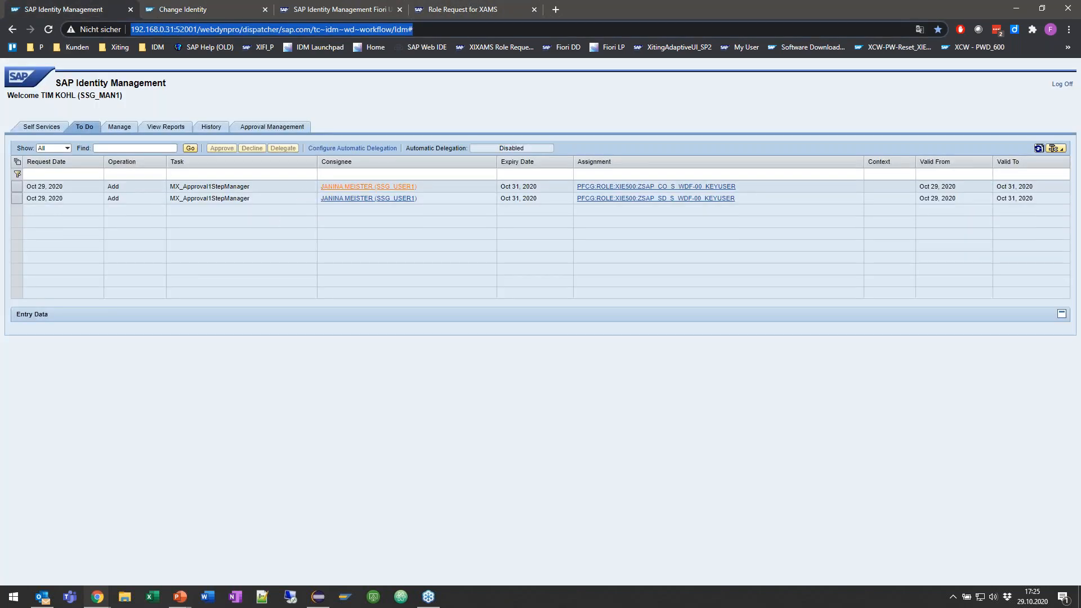
Step: Log off from the classic SAP Identity Management UI, reopen it from the copied address and log on with the prefilled manager account
click(1061, 84)
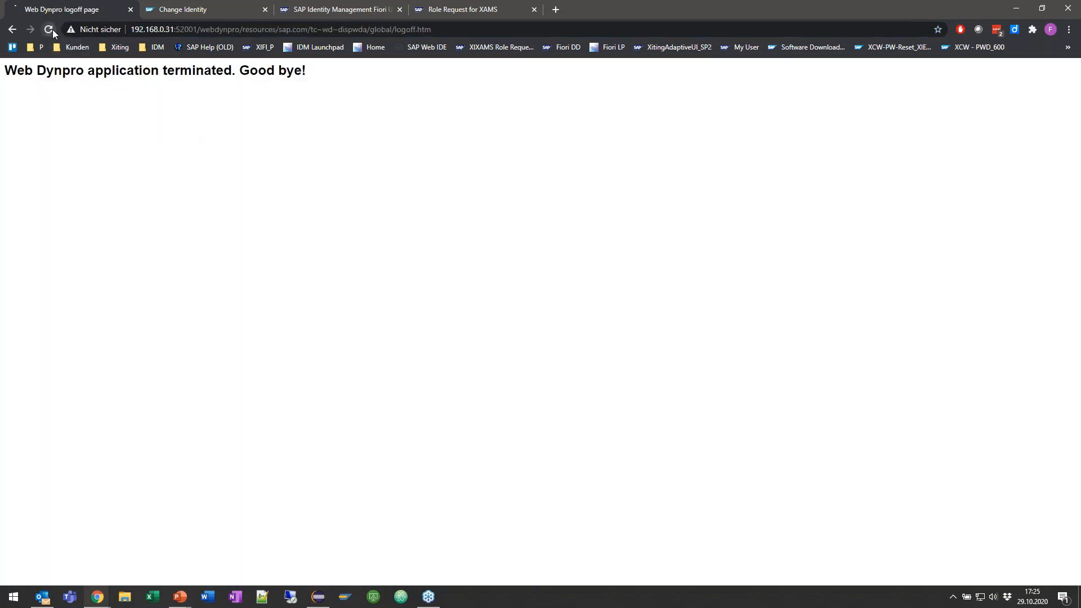
click(253, 29)
key(ctrl+v)
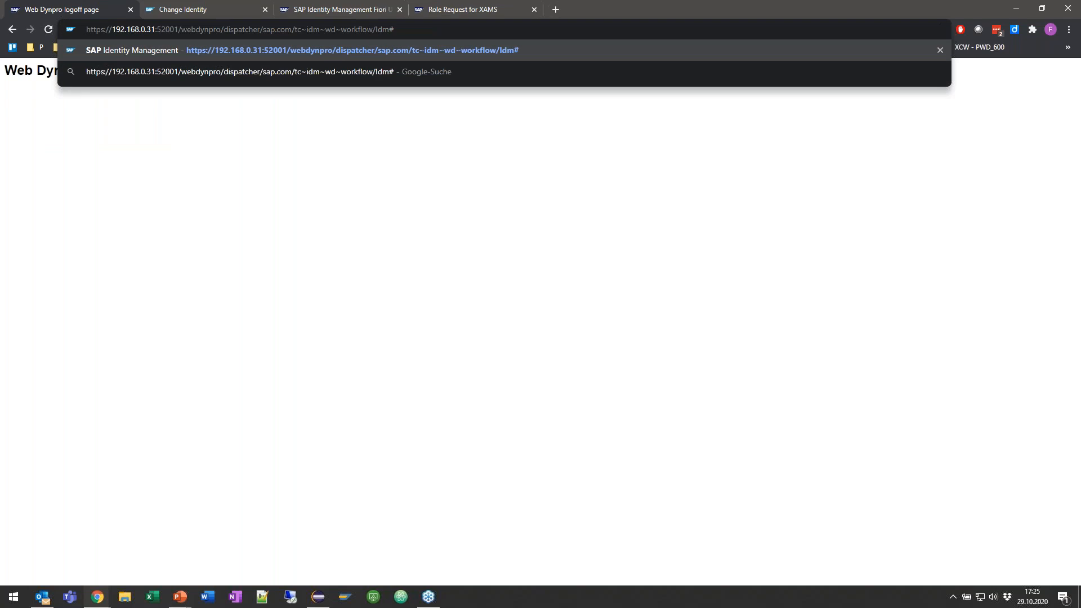
key(Return)
click(637, 233)
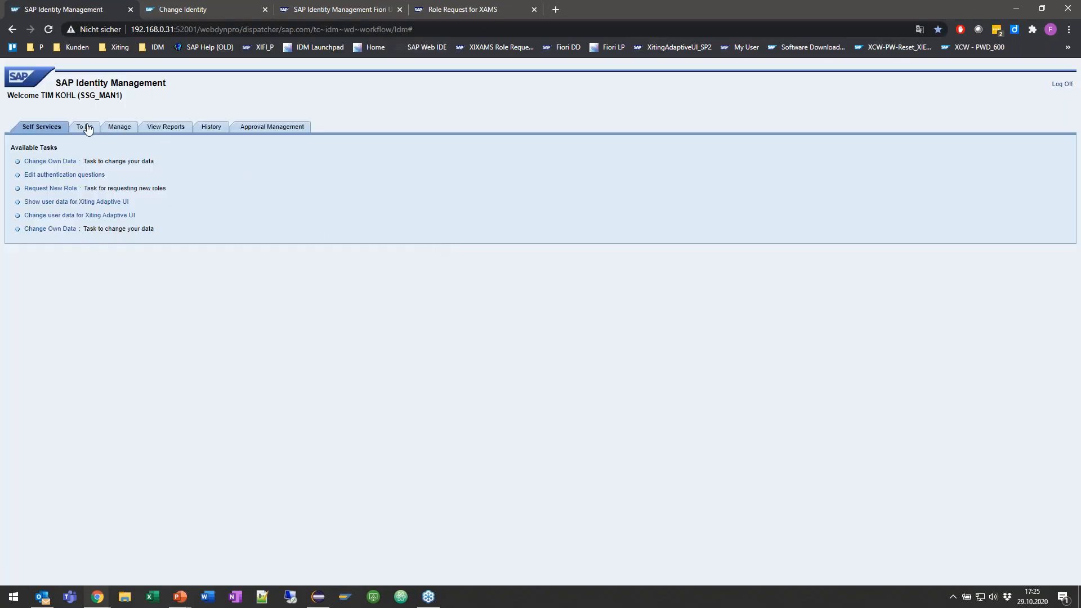
Step: List all pending approvals in Approval Management and check the approvers for the ZSAP_CO_S_NYC-00_KEYUSER request
click(88, 128)
click(266, 127)
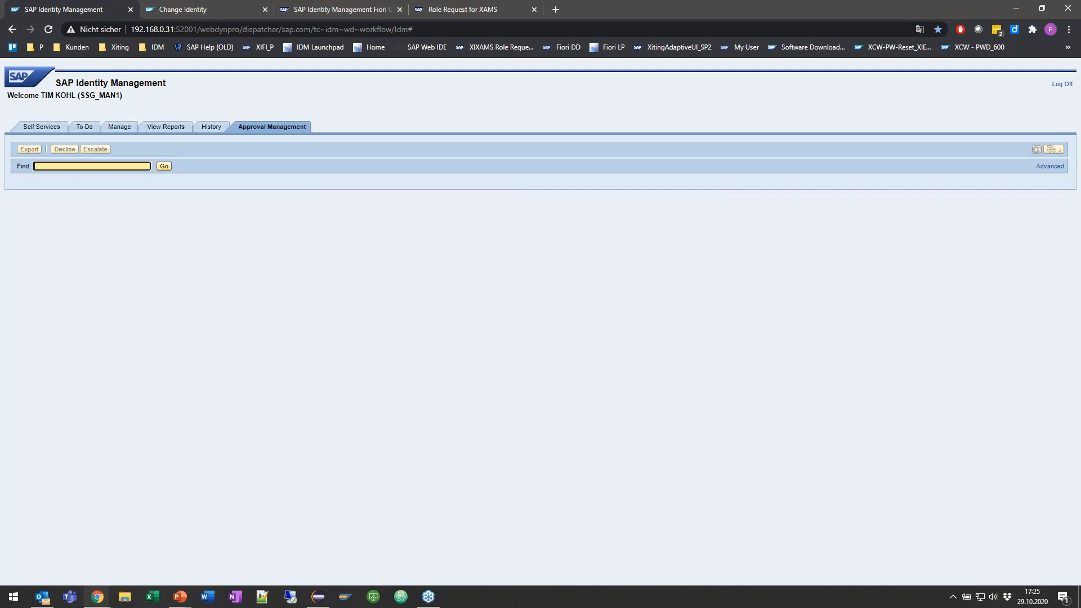
click(164, 167)
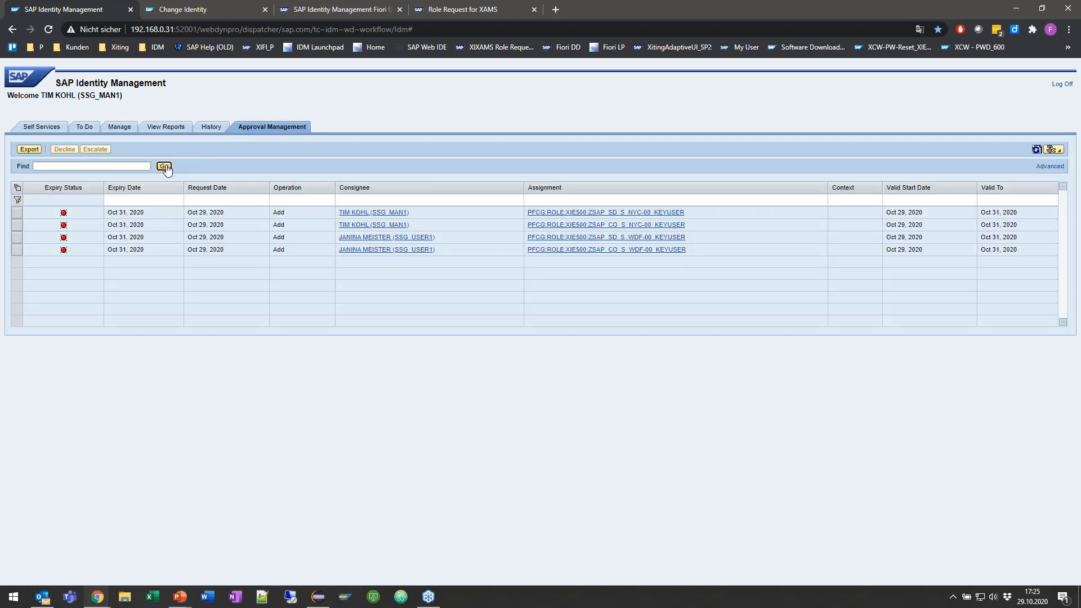
click(313, 227)
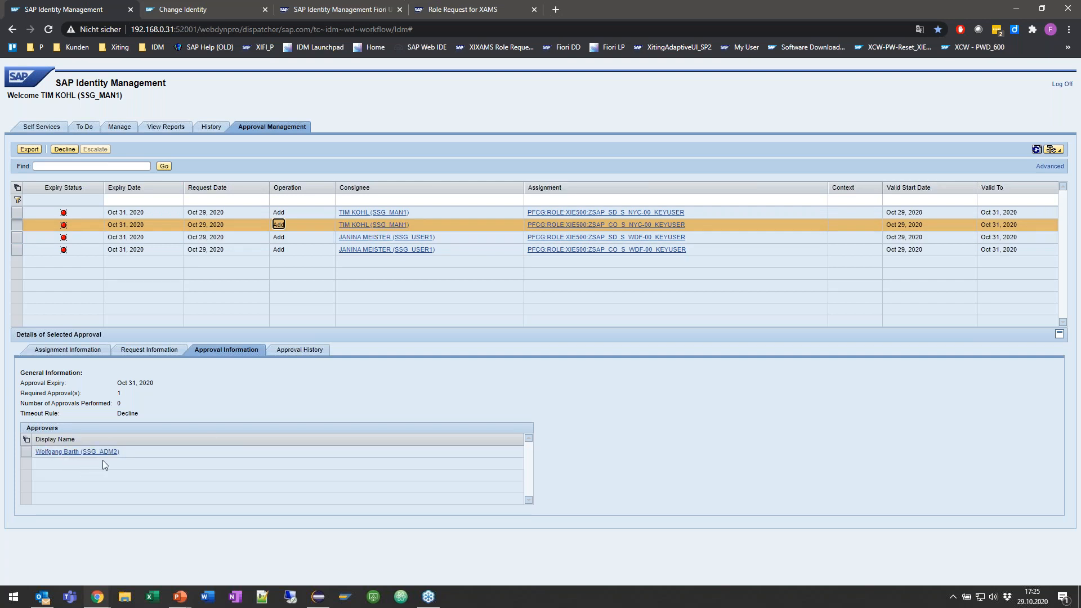
Step: Refresh the approvals in the Xiting Adaptive UI, reload the whole page and decline saving the login in LastPass
click(375, 12)
click(485, 107)
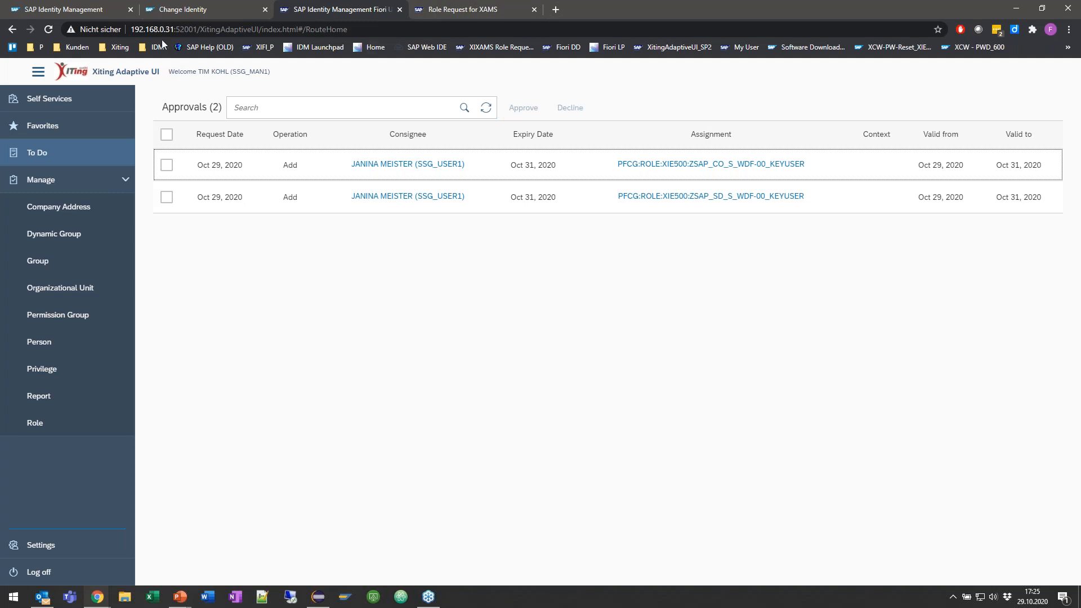
click(48, 29)
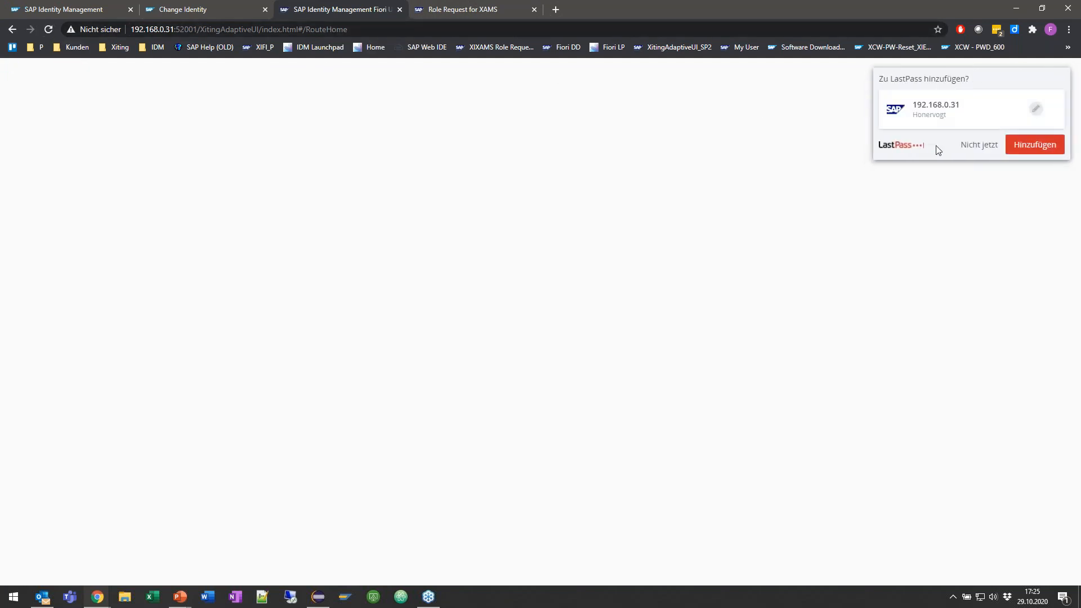
click(977, 146)
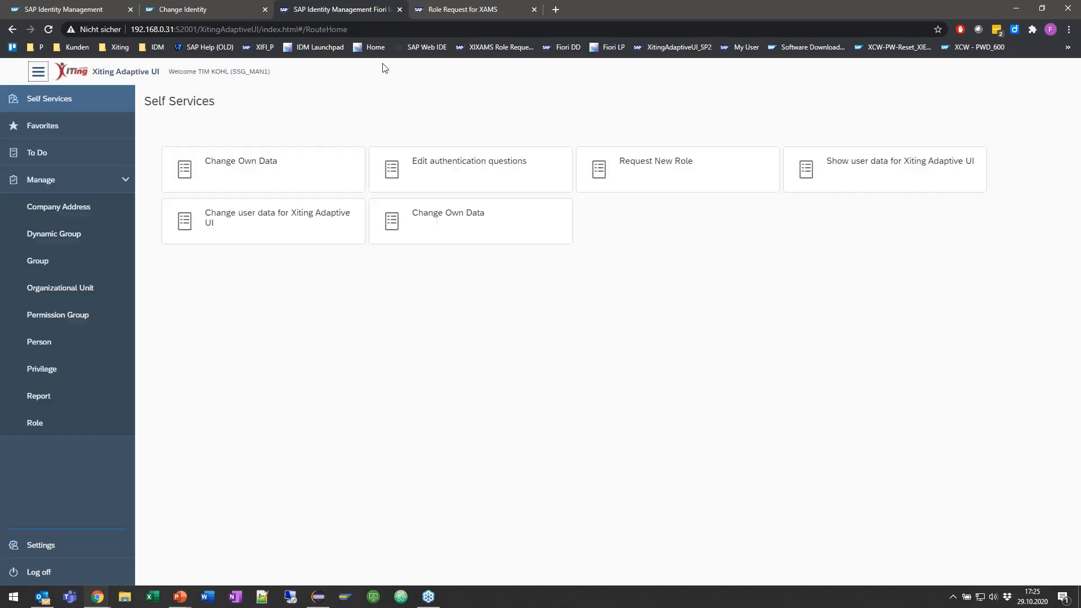
Step: Log off from the Xiting Adaptive UI and reopen it from 192.168.0.31:52001/XitingAdaptiveUI/index.html, closing the Role Request for XAMS page
click(39, 573)
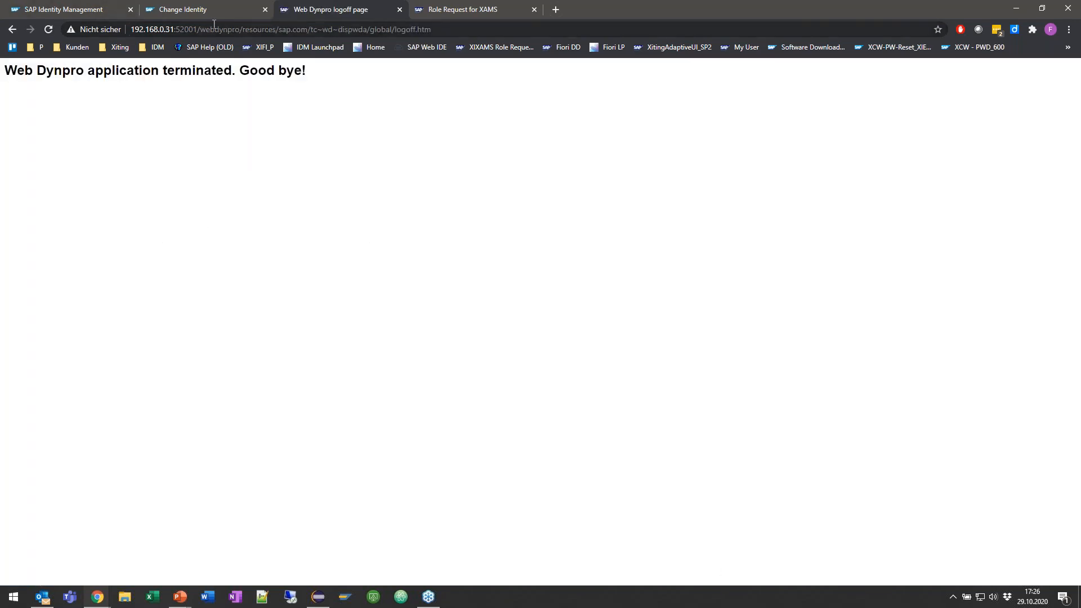
click(132, 29)
key(End)
key(ctrl+shift+Left)
key(ctrl+shift+Left)
key(ctrl+shift+Left)
key(ctrl+shift+Left)
key(ctrl+shift+Left)
key(ctrl+shift+Left)
key(ctrl+shift+Left)
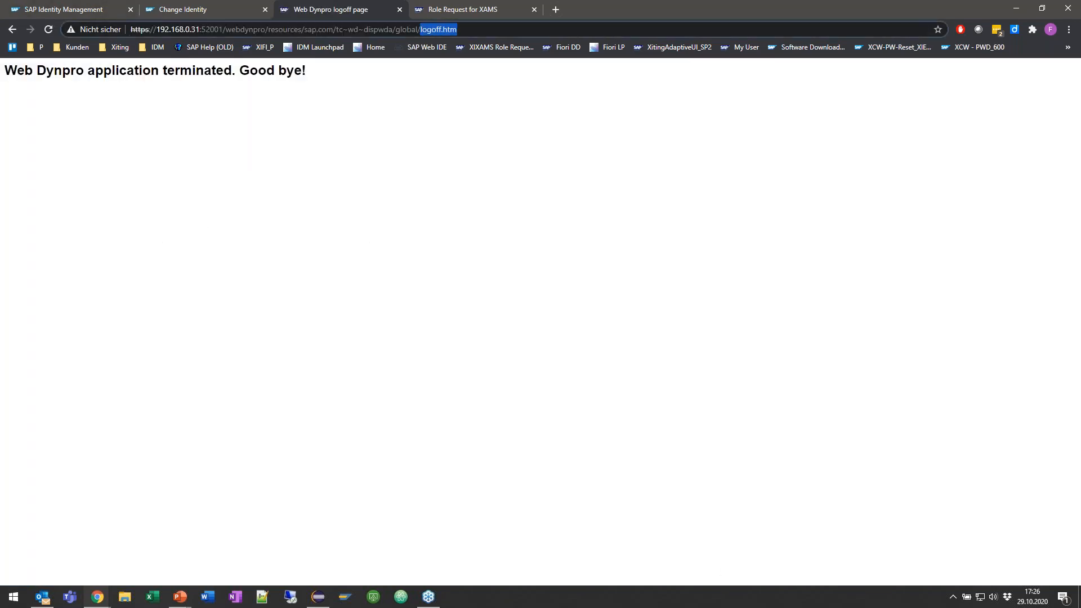
key(ctrl+shift+Left)
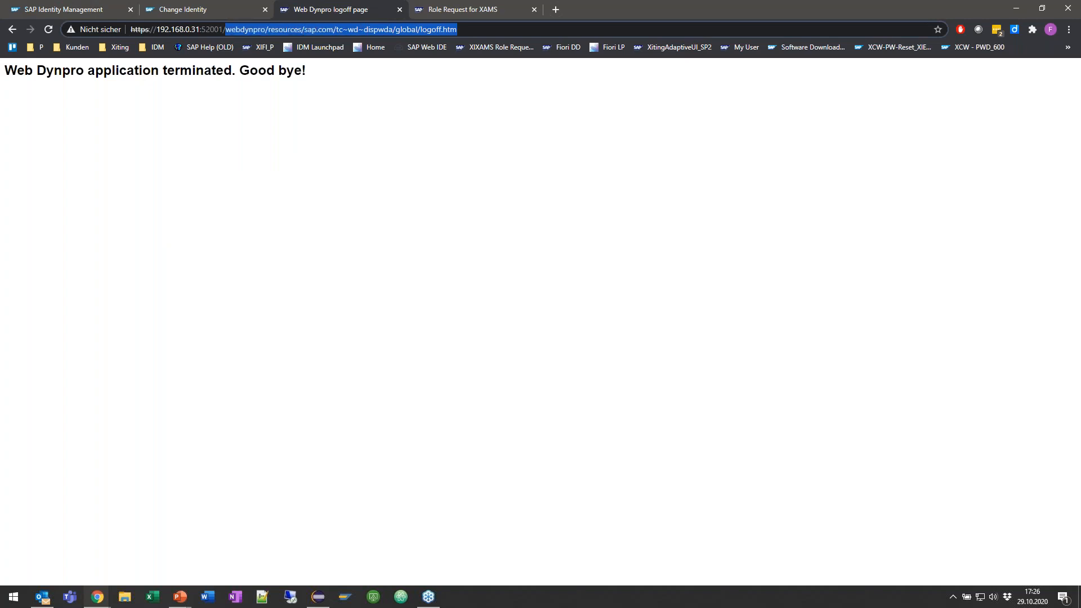
text(xitinga)
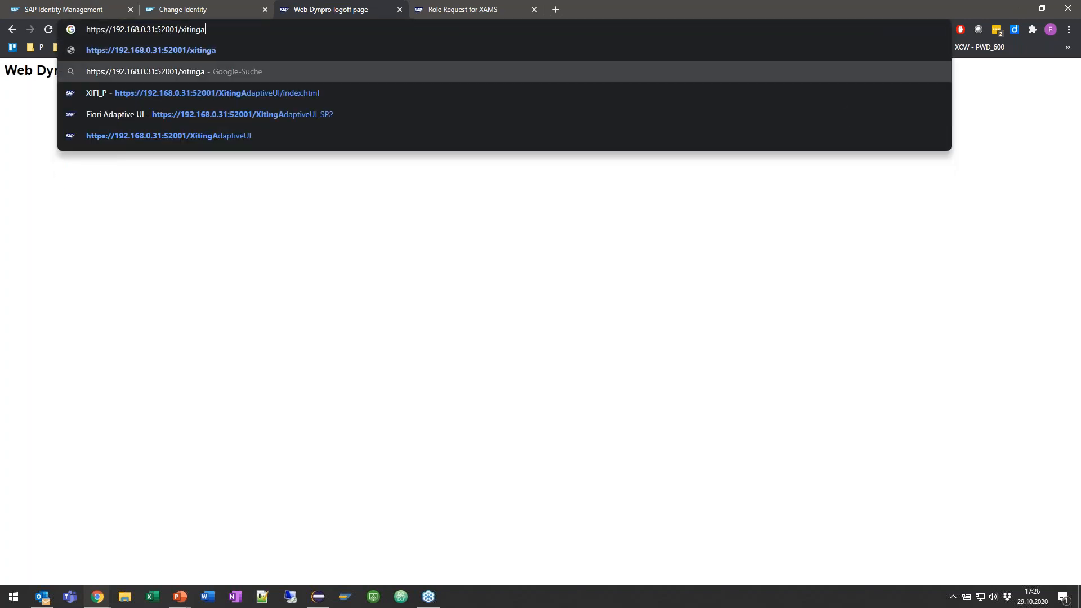
key(Down)
key(Return)
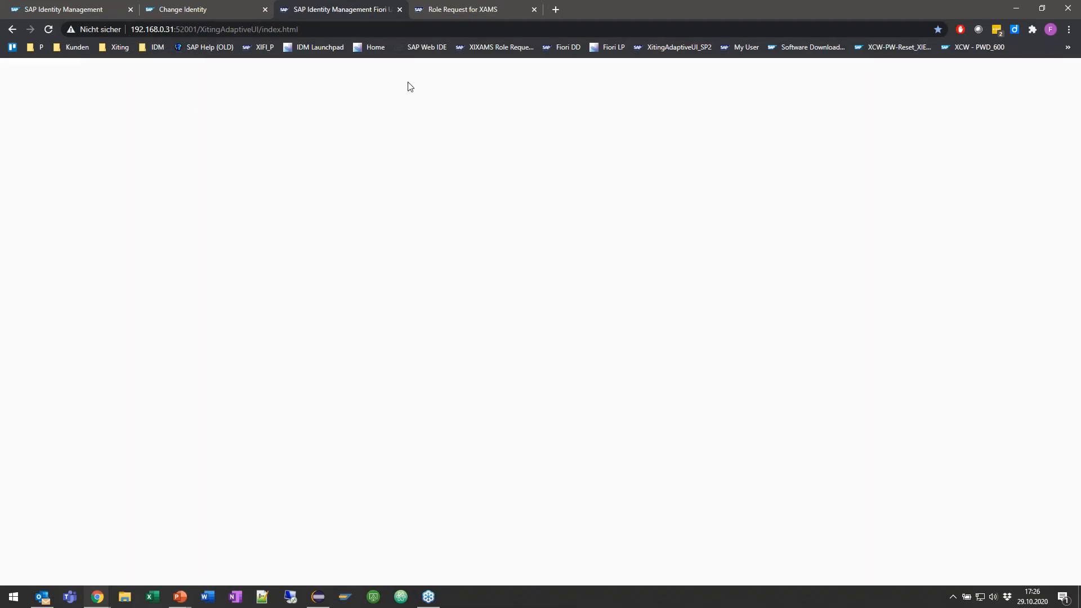
click(534, 10)
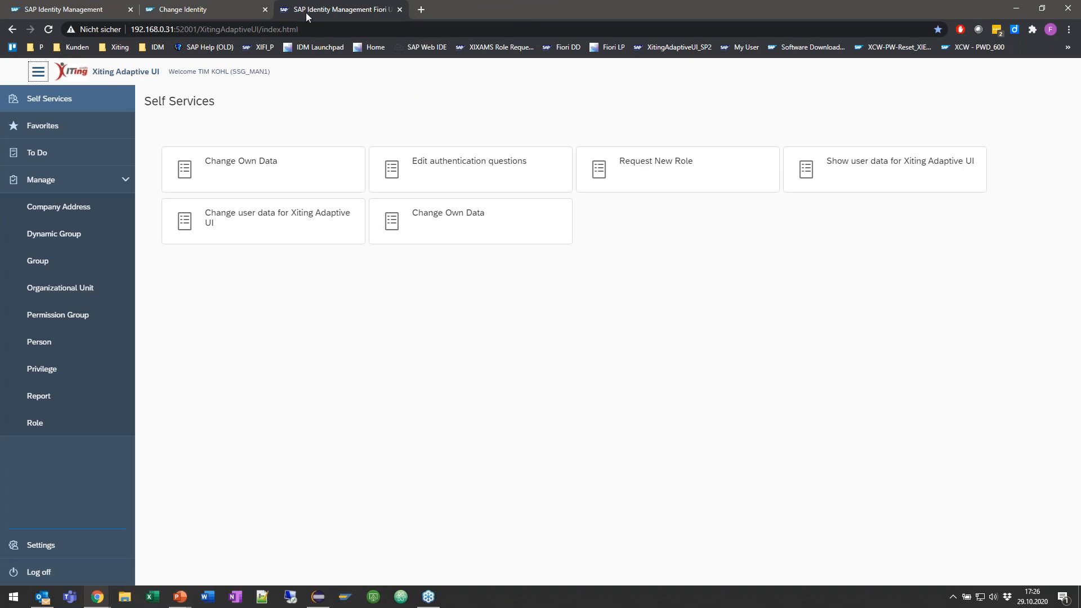
click(273, 30)
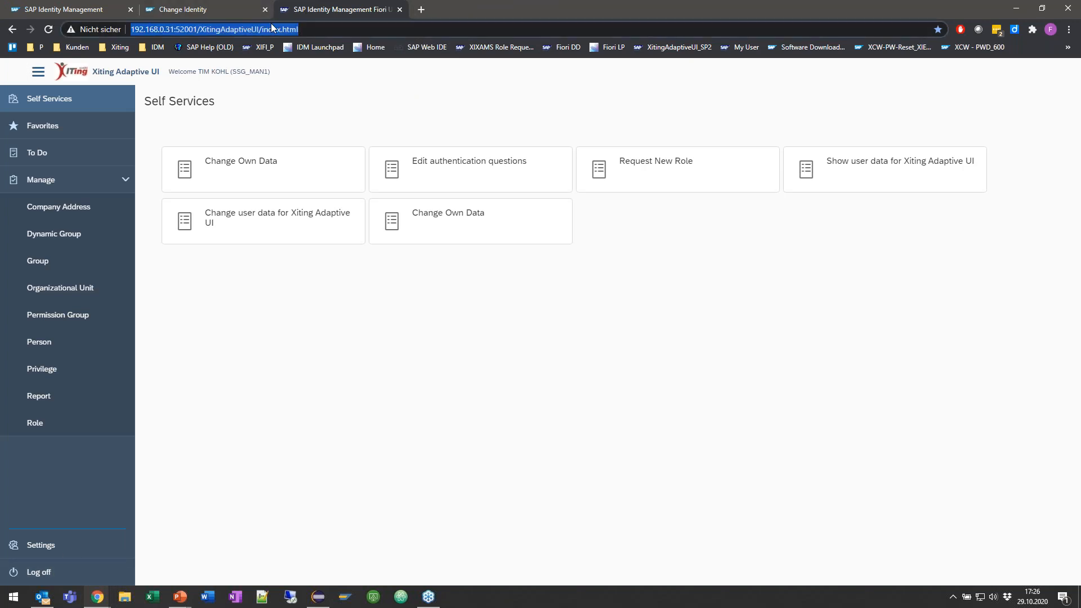
click(256, 117)
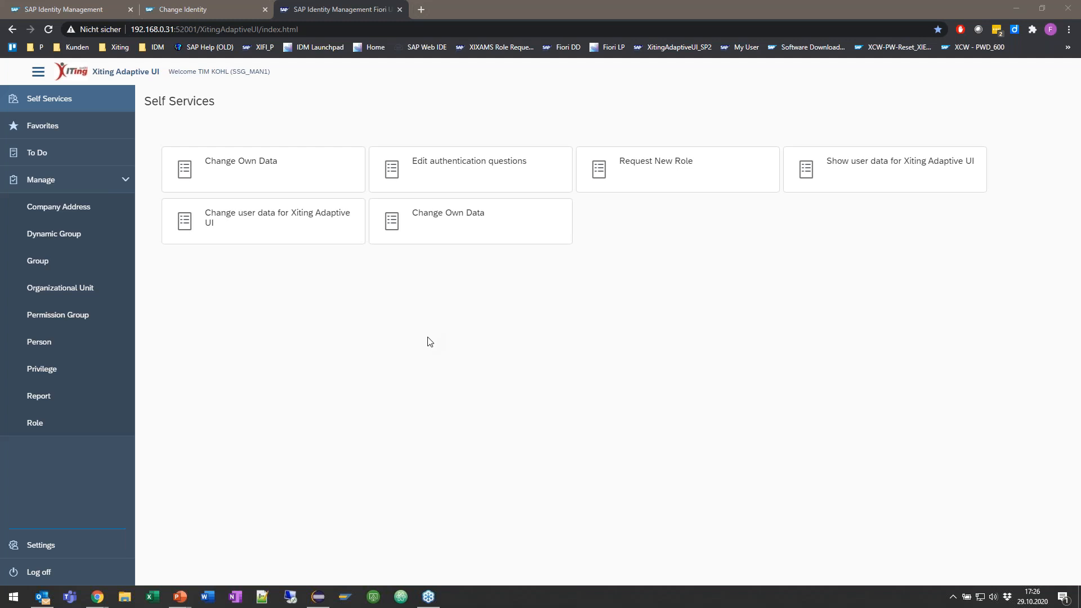
click(340, 270)
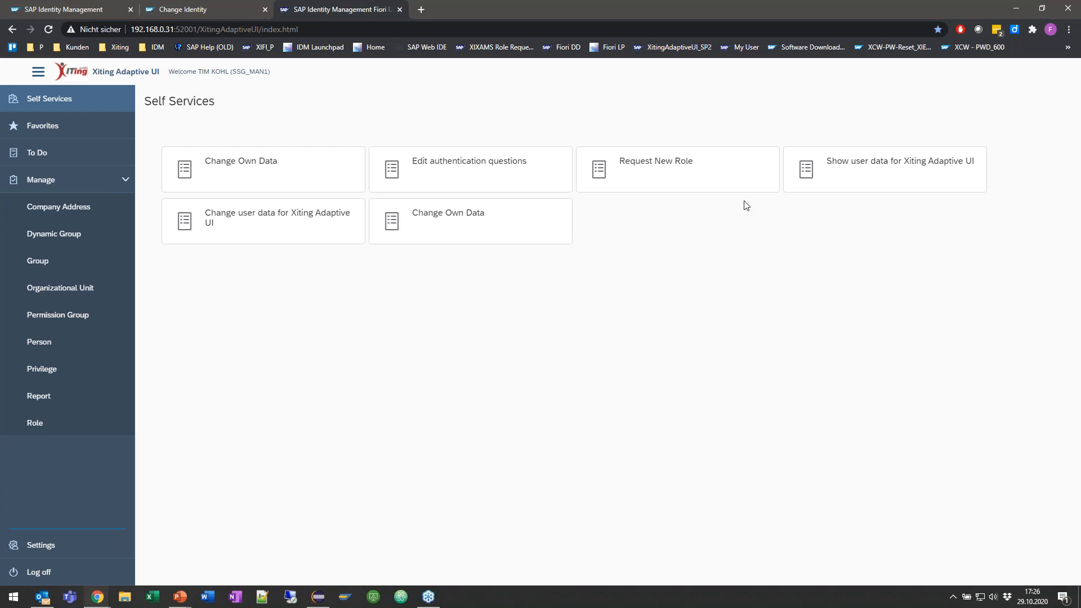
click(214, 9)
click(337, 9)
Step: Show the classic Change Identity page again and switch to the presentation's Questions and discussion slide
click(193, 9)
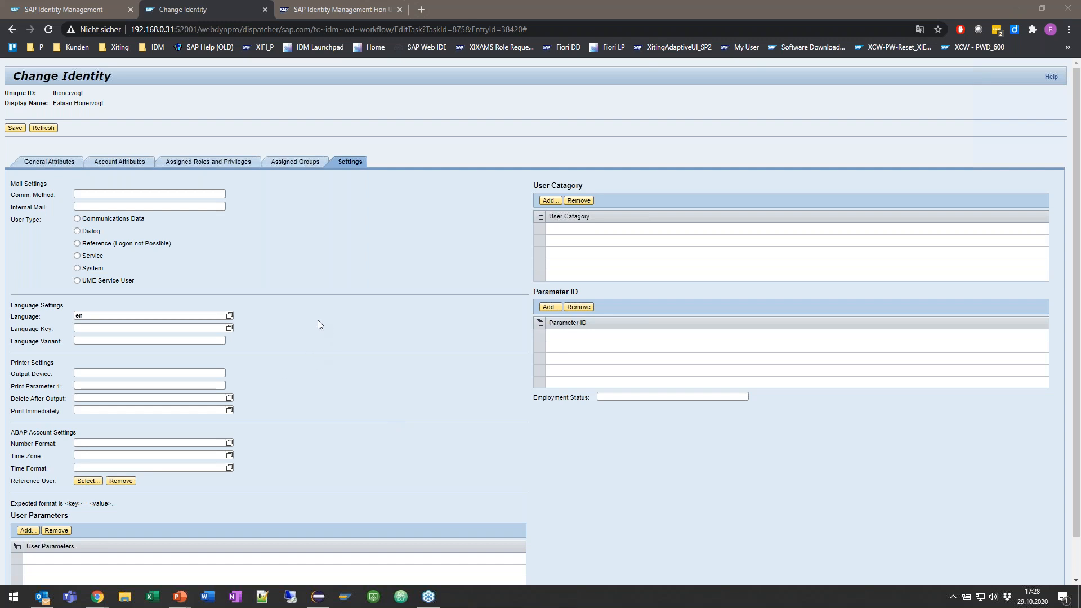
click(298, 315)
key(alt+Tab)
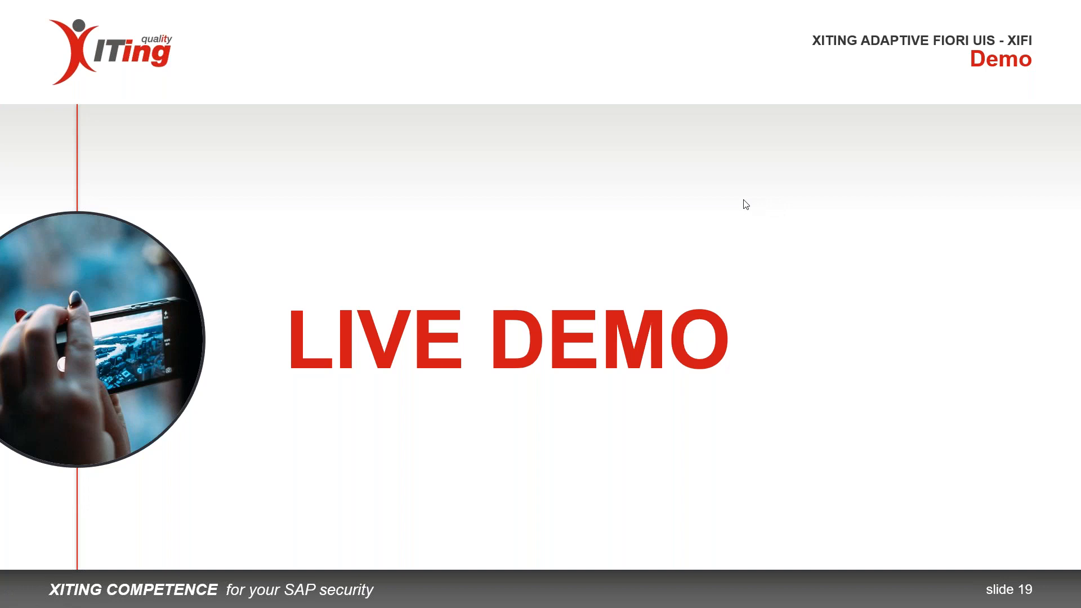
click(324, 280)
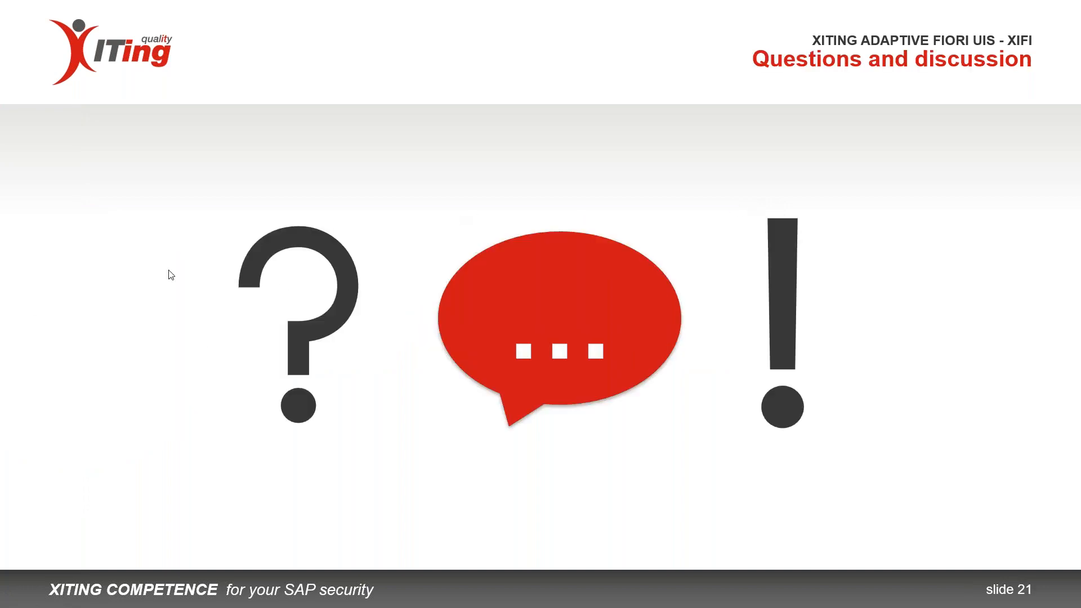